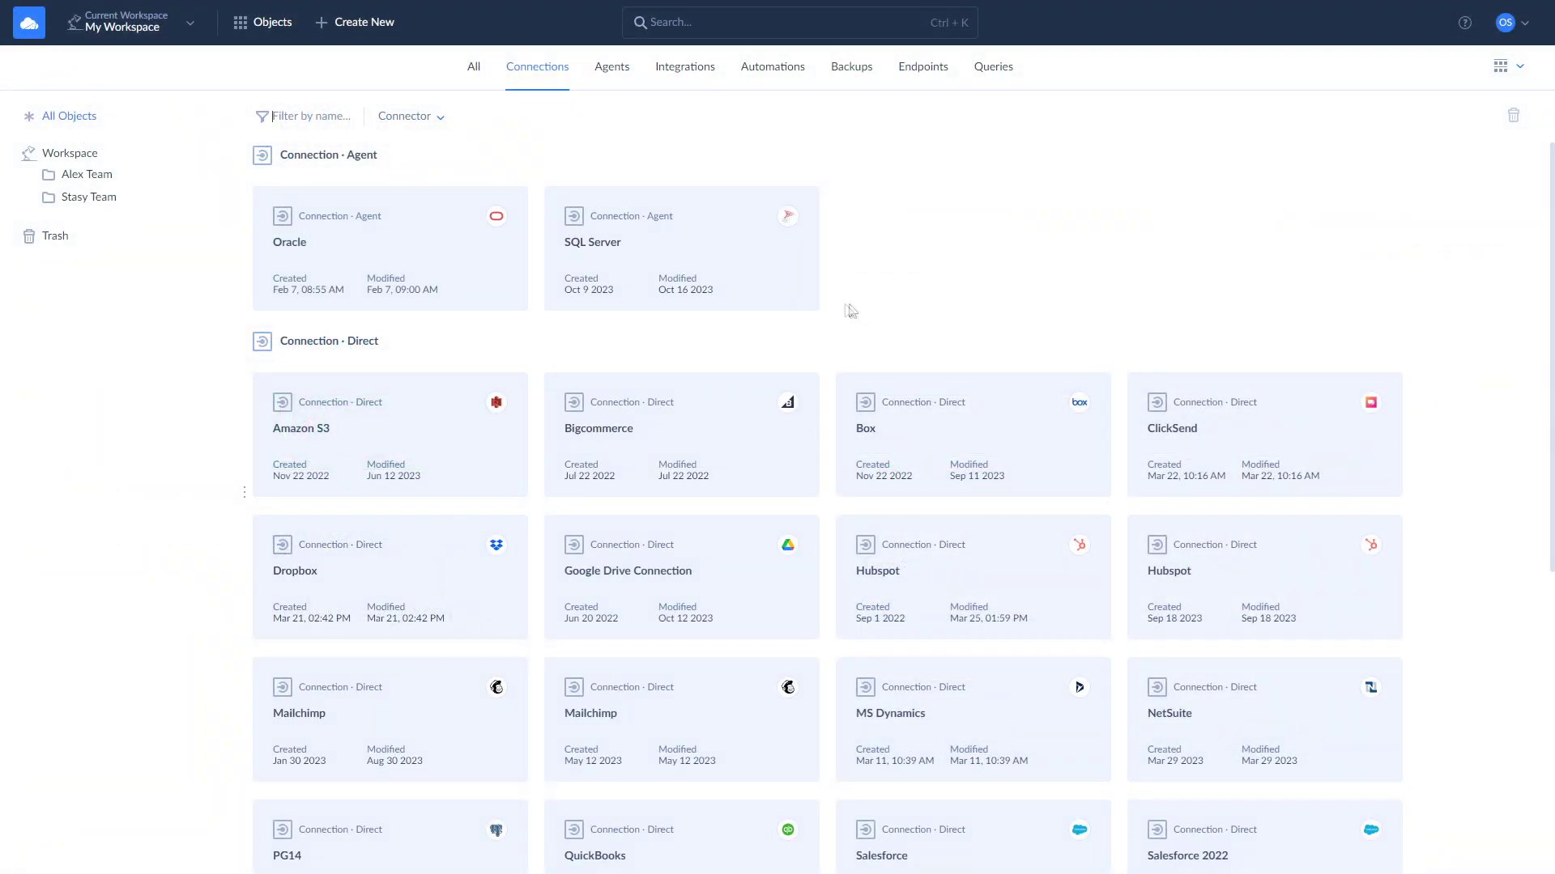
# - Open the Create New menu from the top bar over the Connections list
pyautogui.click(362, 23)
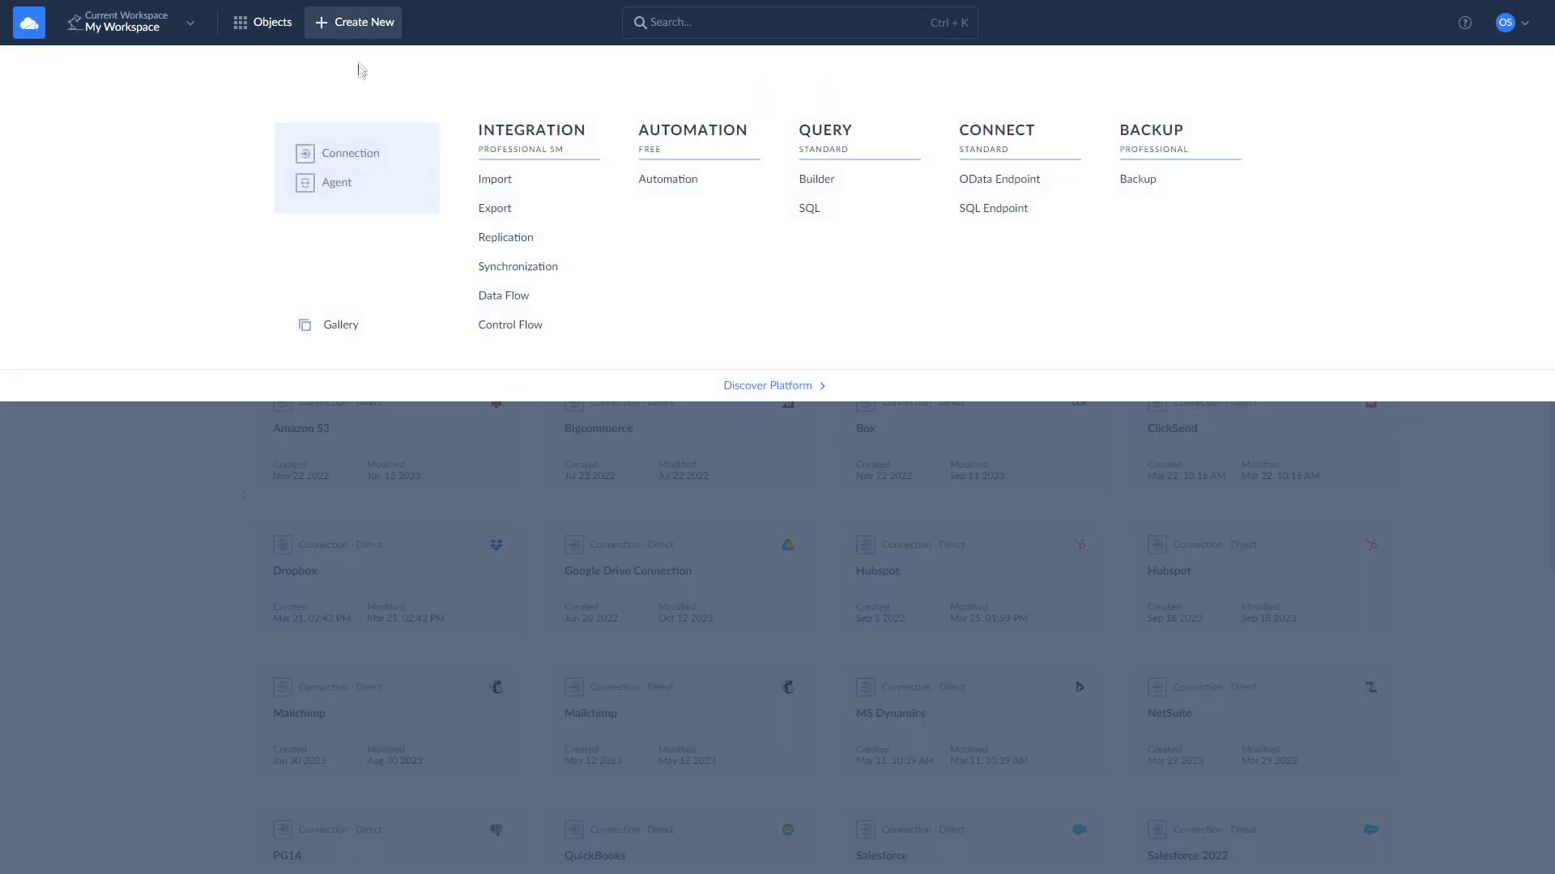
# - Create a Salesforce connection, signing in to obtain its token
pyautogui.click(352, 155)
pyautogui.click(728, 131)
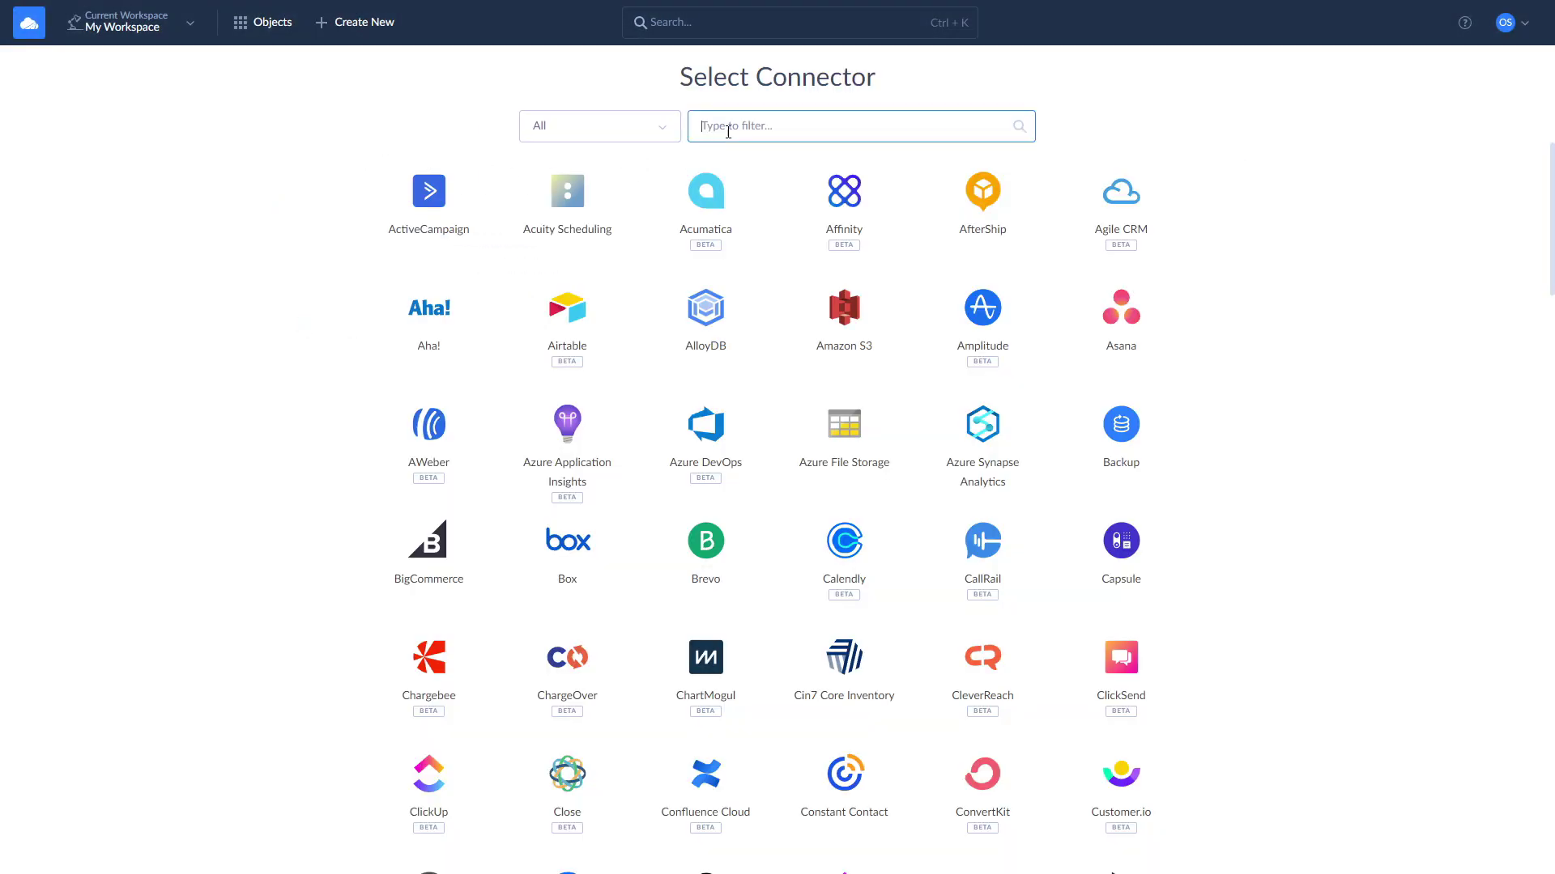
pyautogui.write('sales')
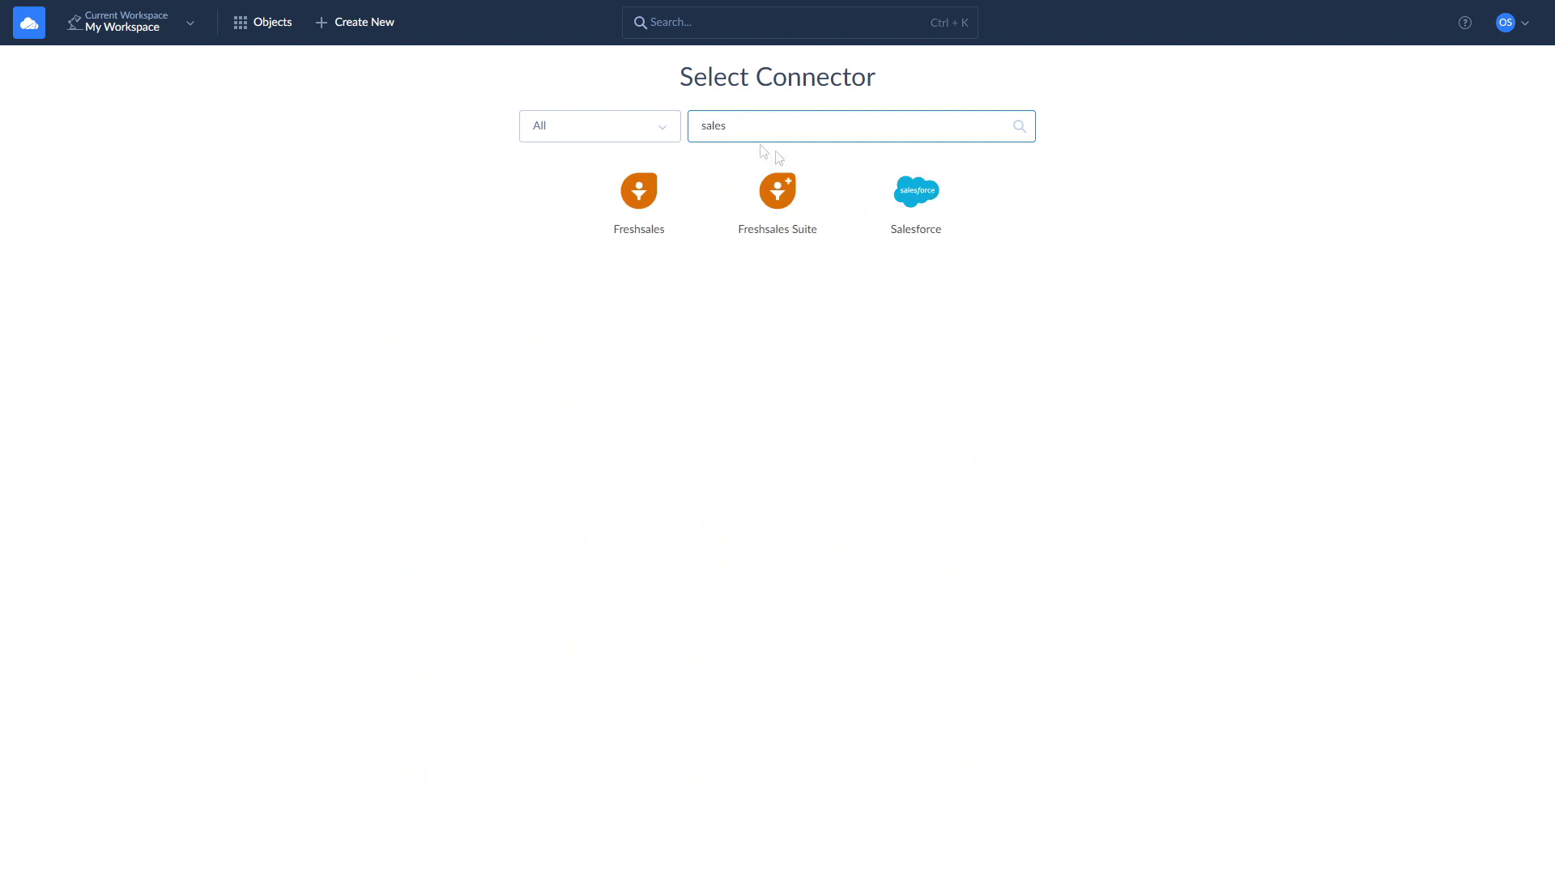
pyautogui.click(902, 195)
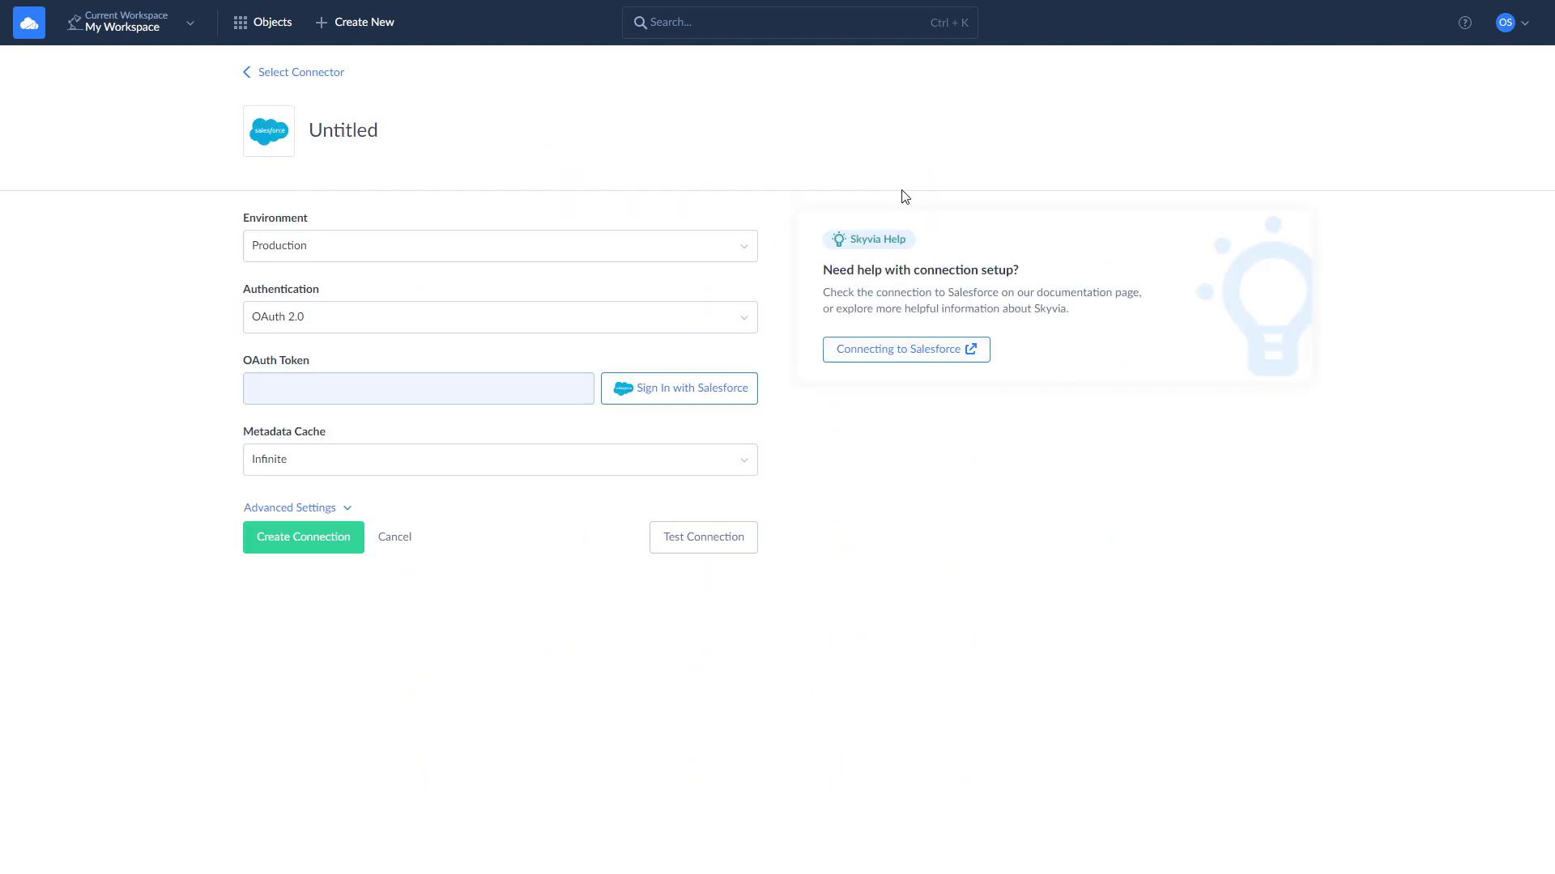
pyautogui.click(674, 386)
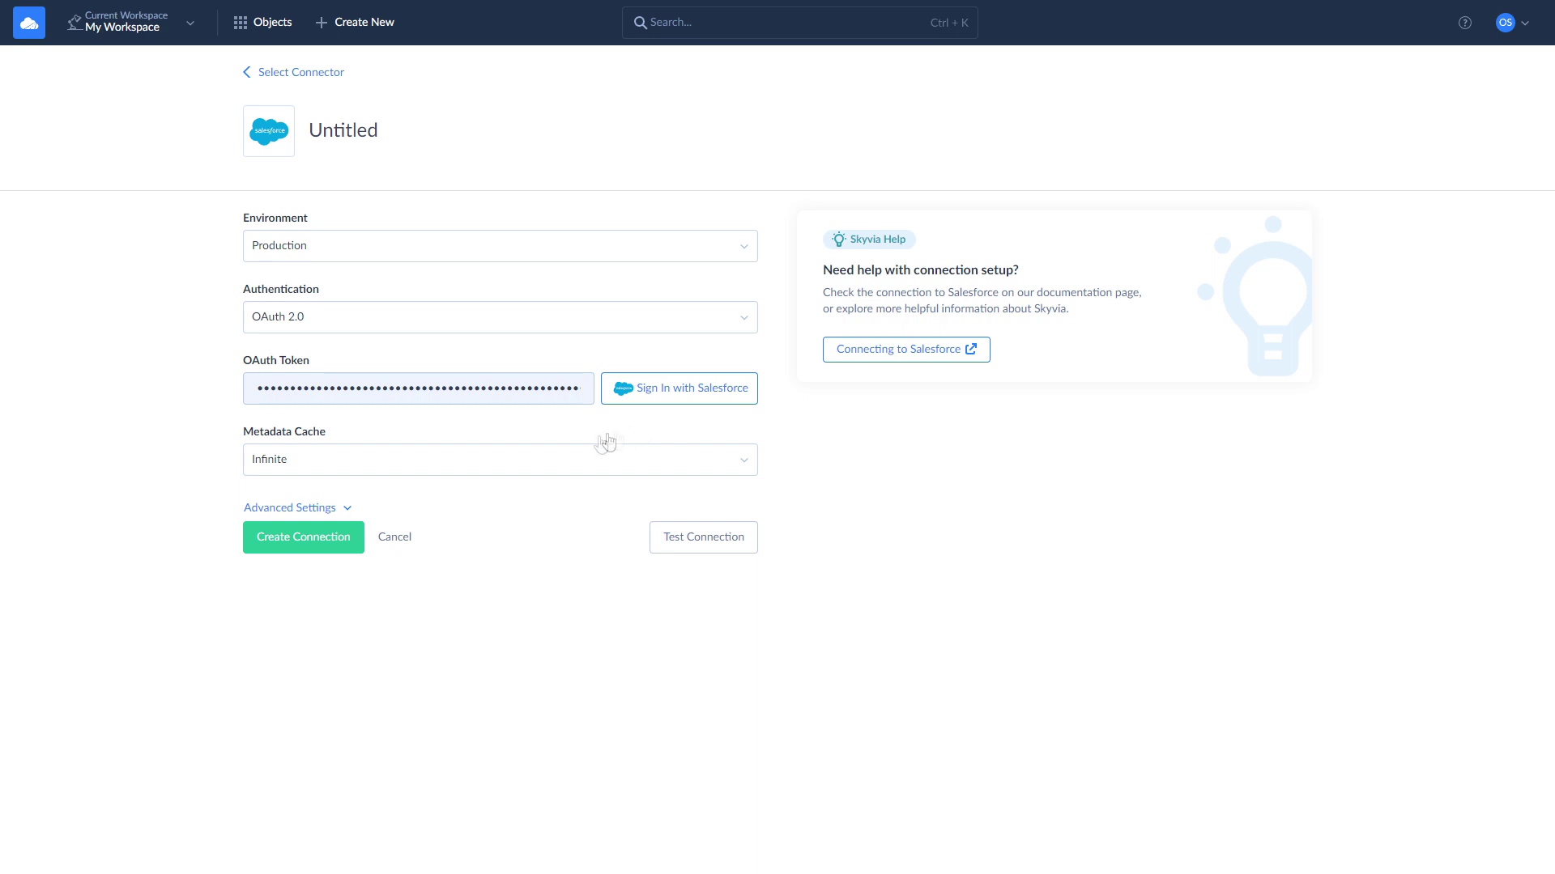
pyautogui.click(300, 538)
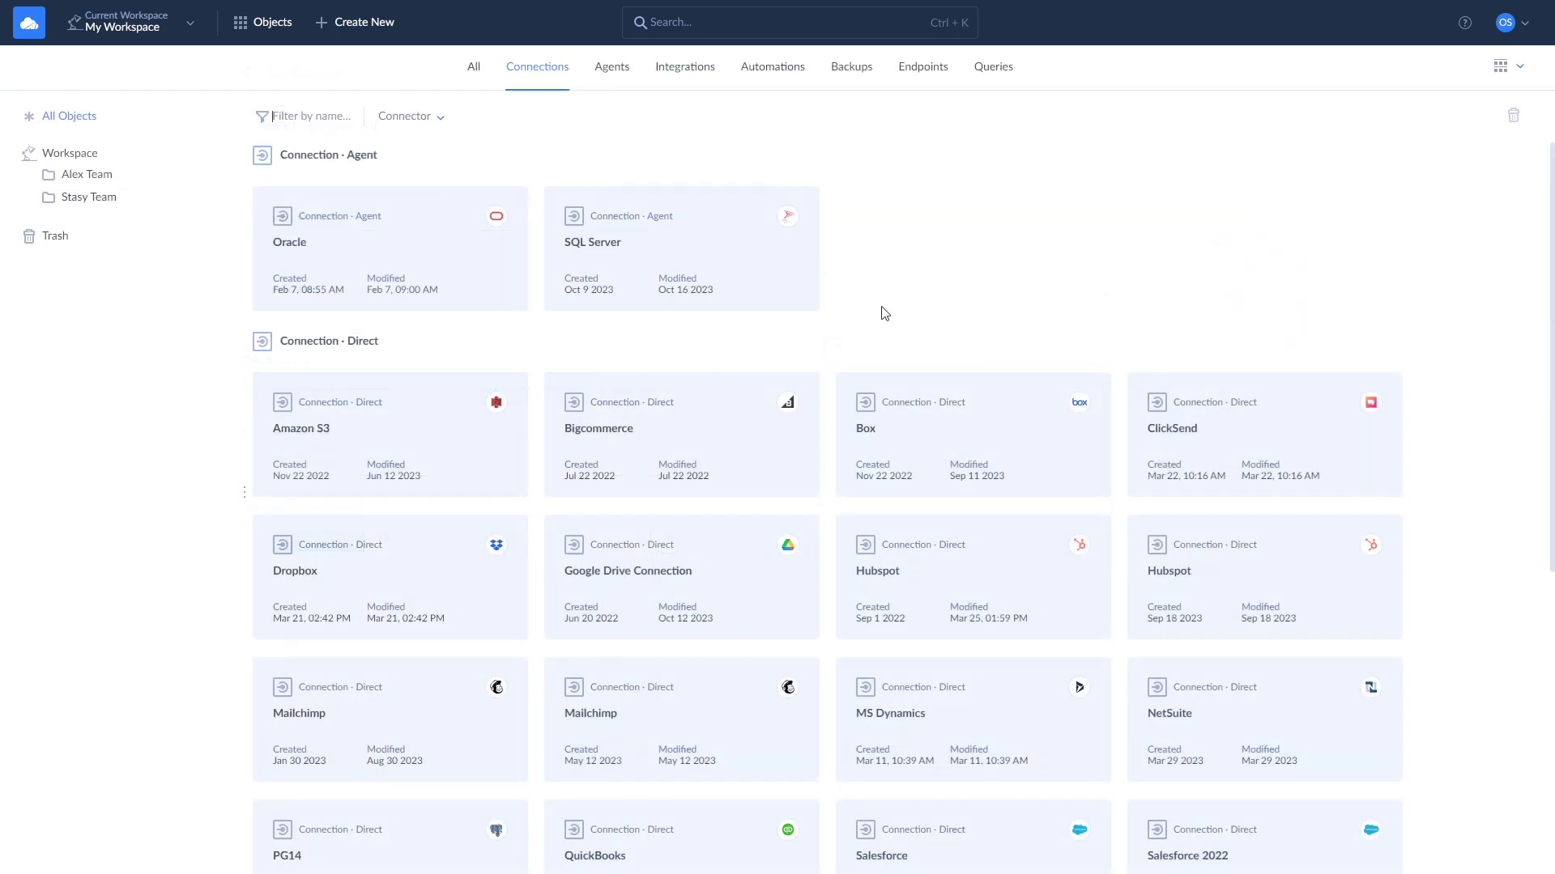
# - Set up a QuickBooks Online connection
pyautogui.click(360, 24)
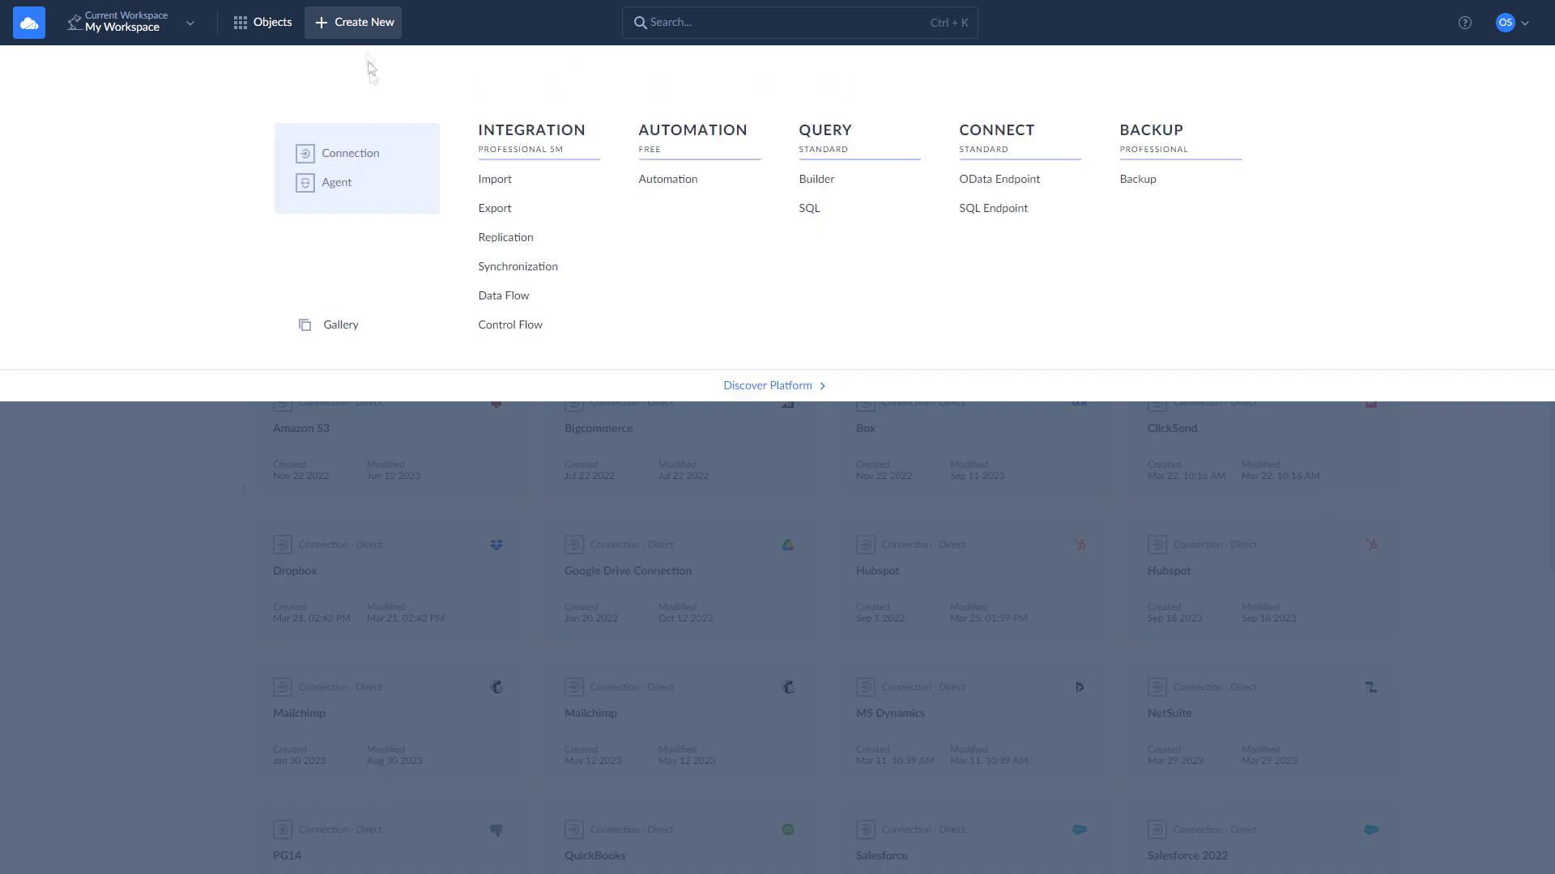
pyautogui.click(362, 154)
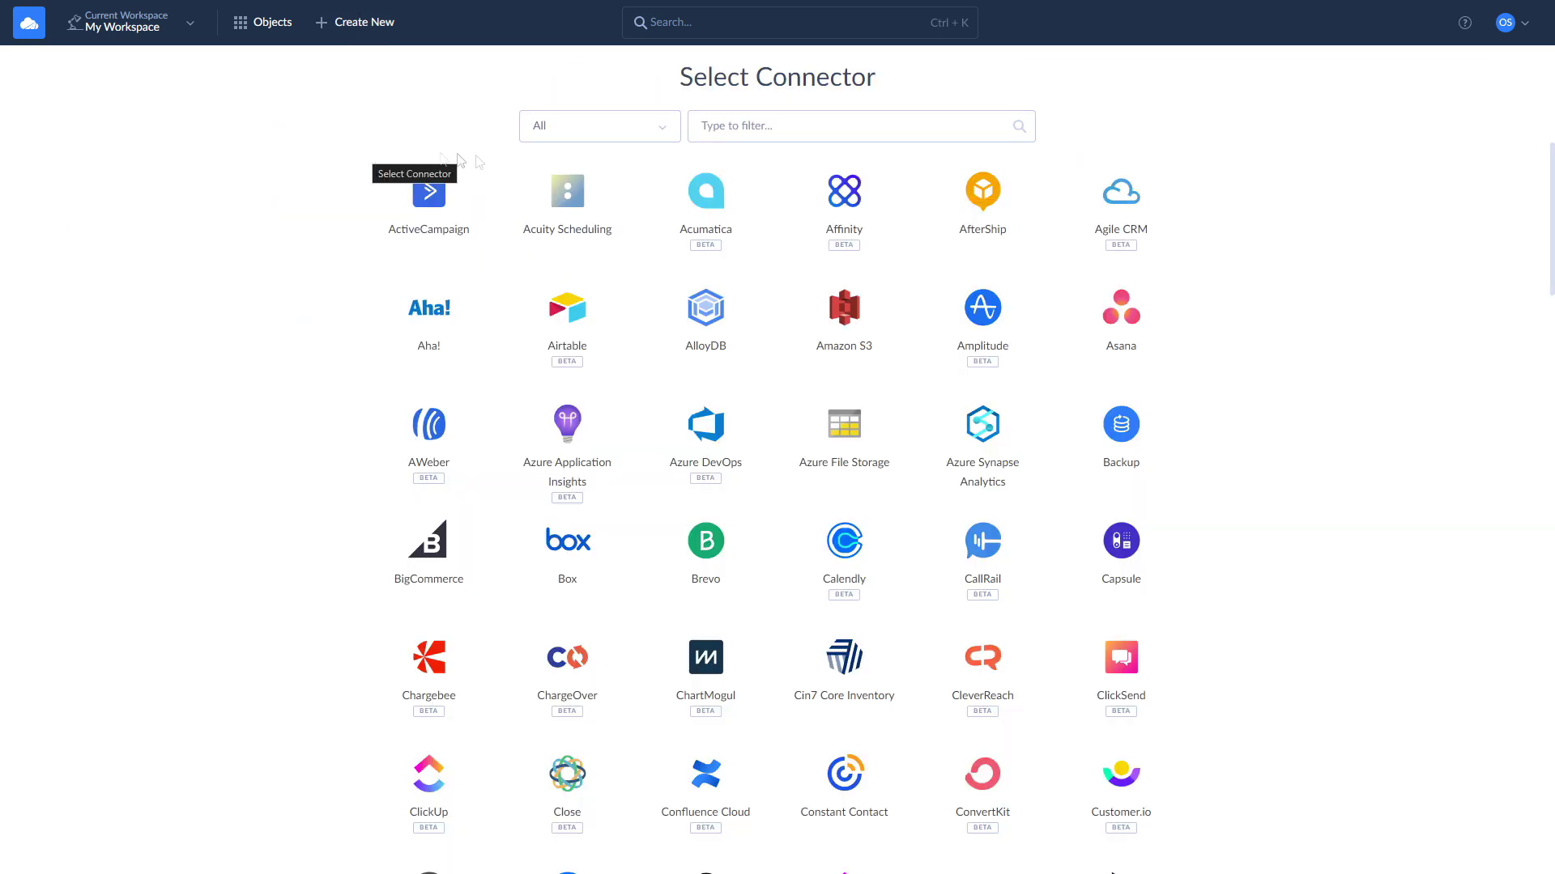
pyautogui.click(714, 127)
pyautogui.write('quick')
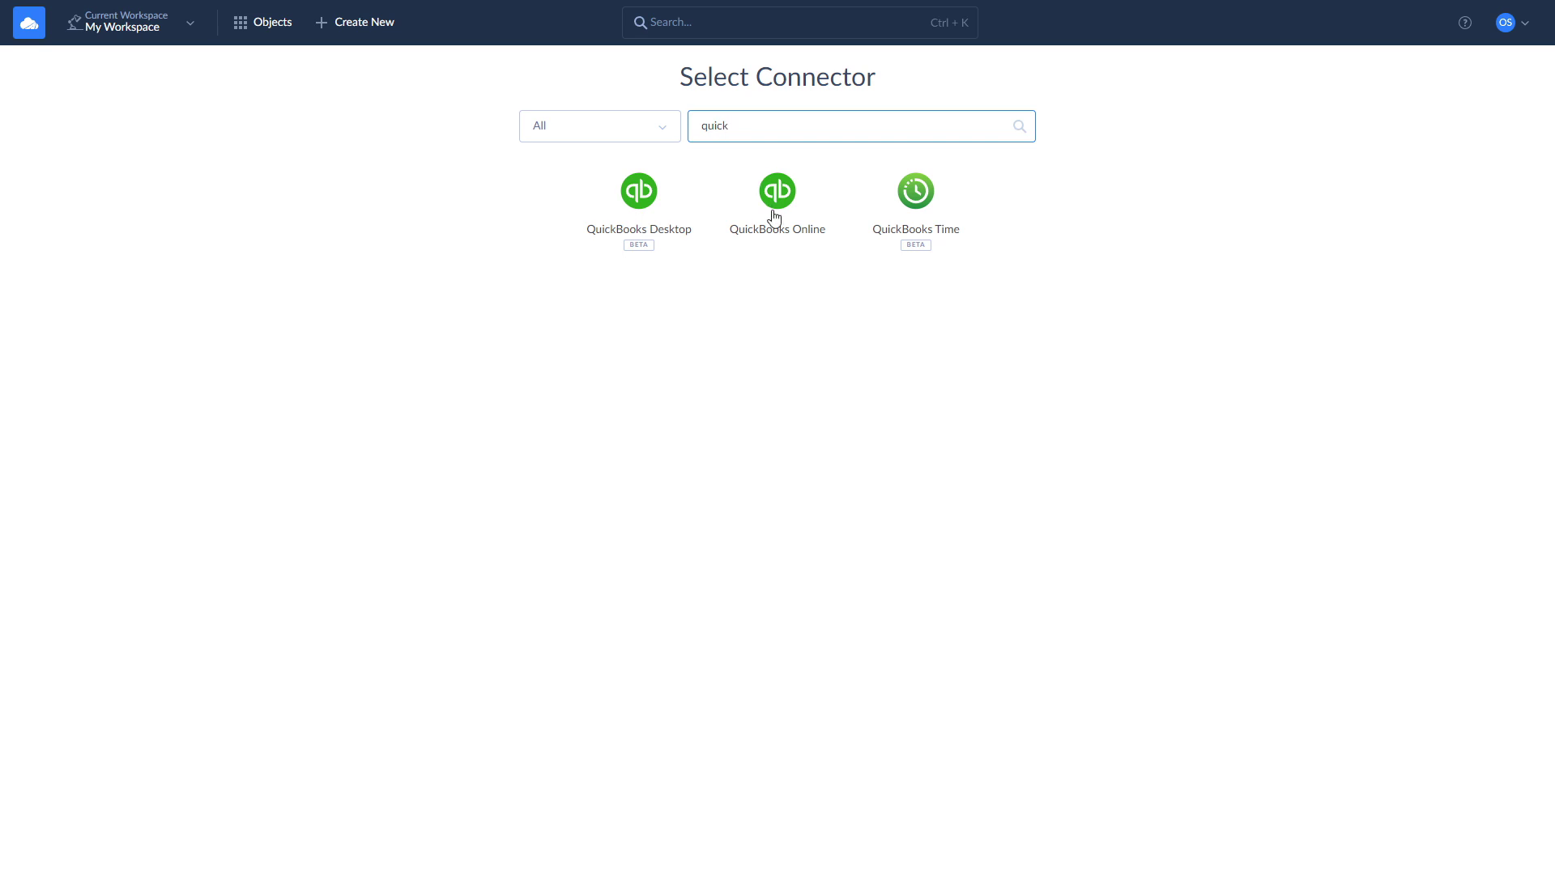
pyautogui.click(775, 207)
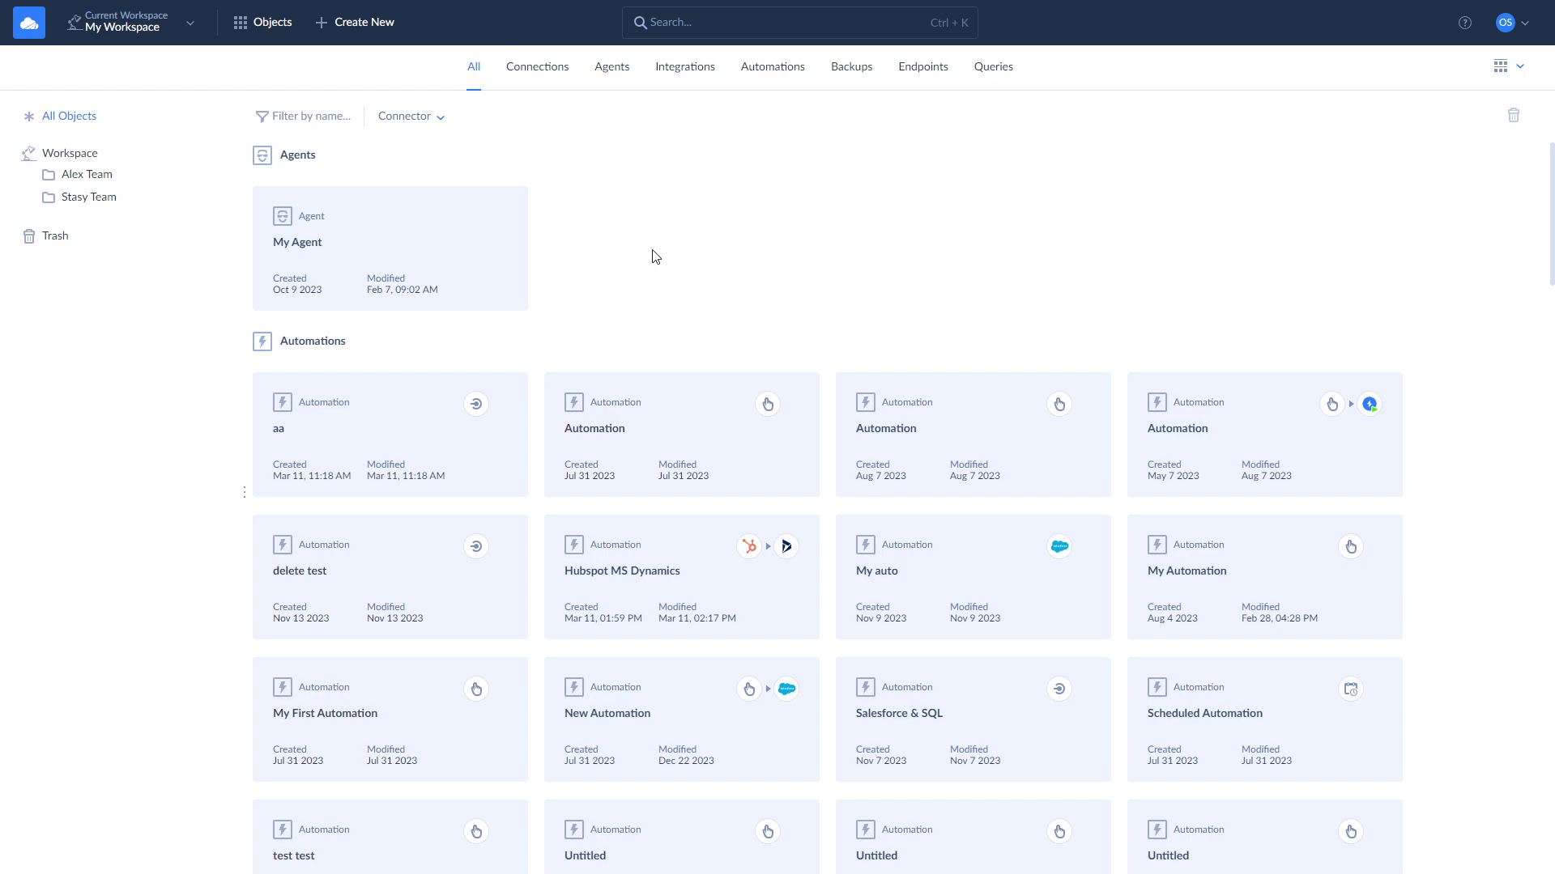
pyautogui.click(361, 25)
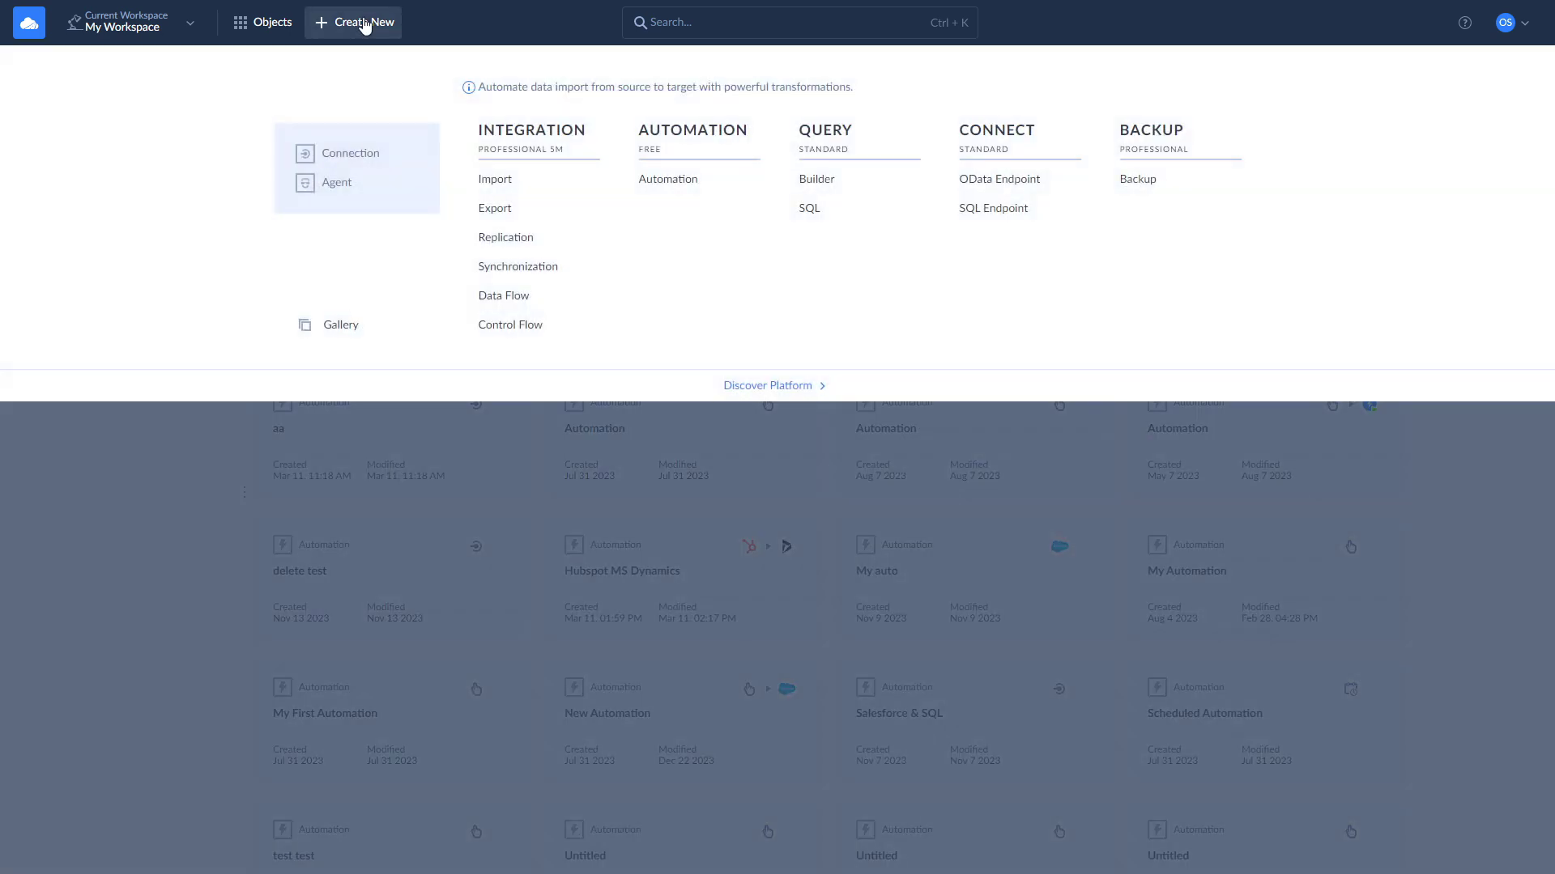
# - Start a Data Source import from Salesforce to QuickBooks and add a new task
pyautogui.click(486, 181)
pyautogui.click(506, 260)
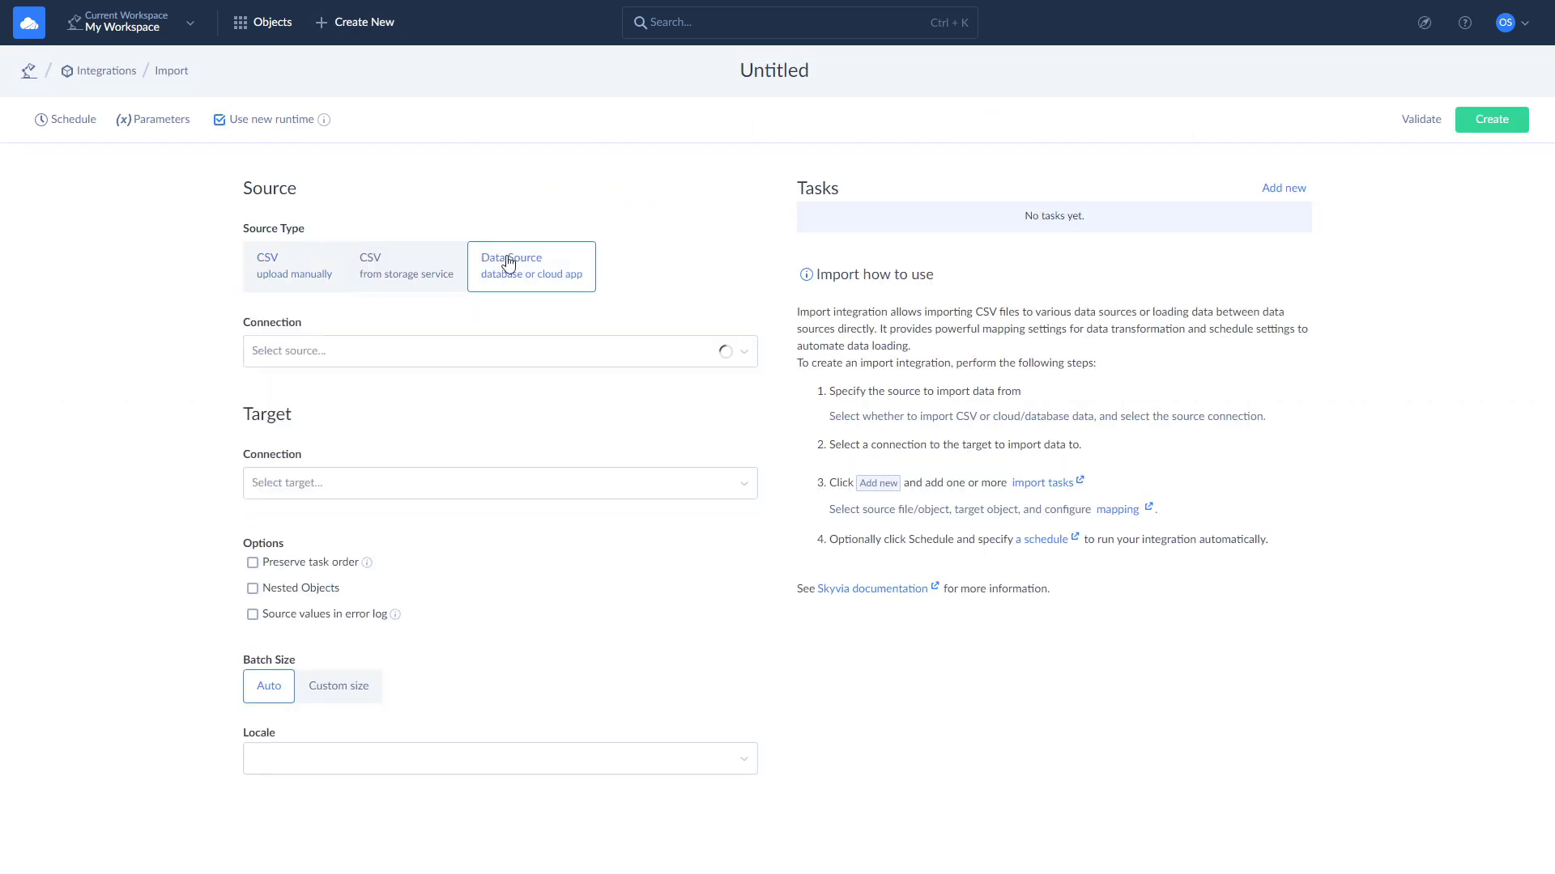
pyautogui.click(486, 352)
pyautogui.write('sa')
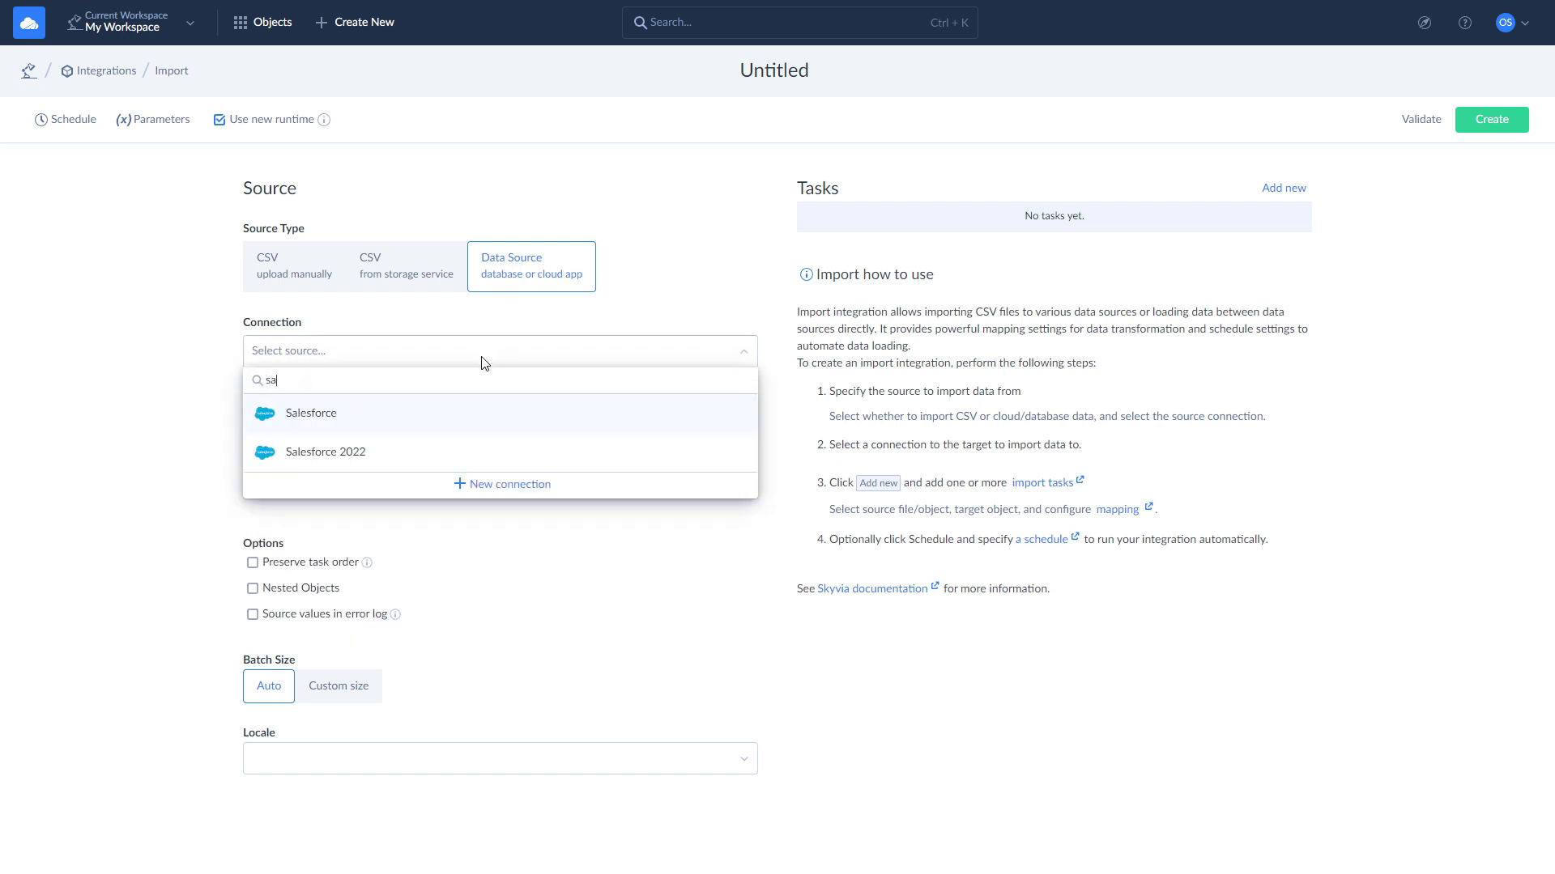
pyautogui.click(456, 413)
pyautogui.click(438, 497)
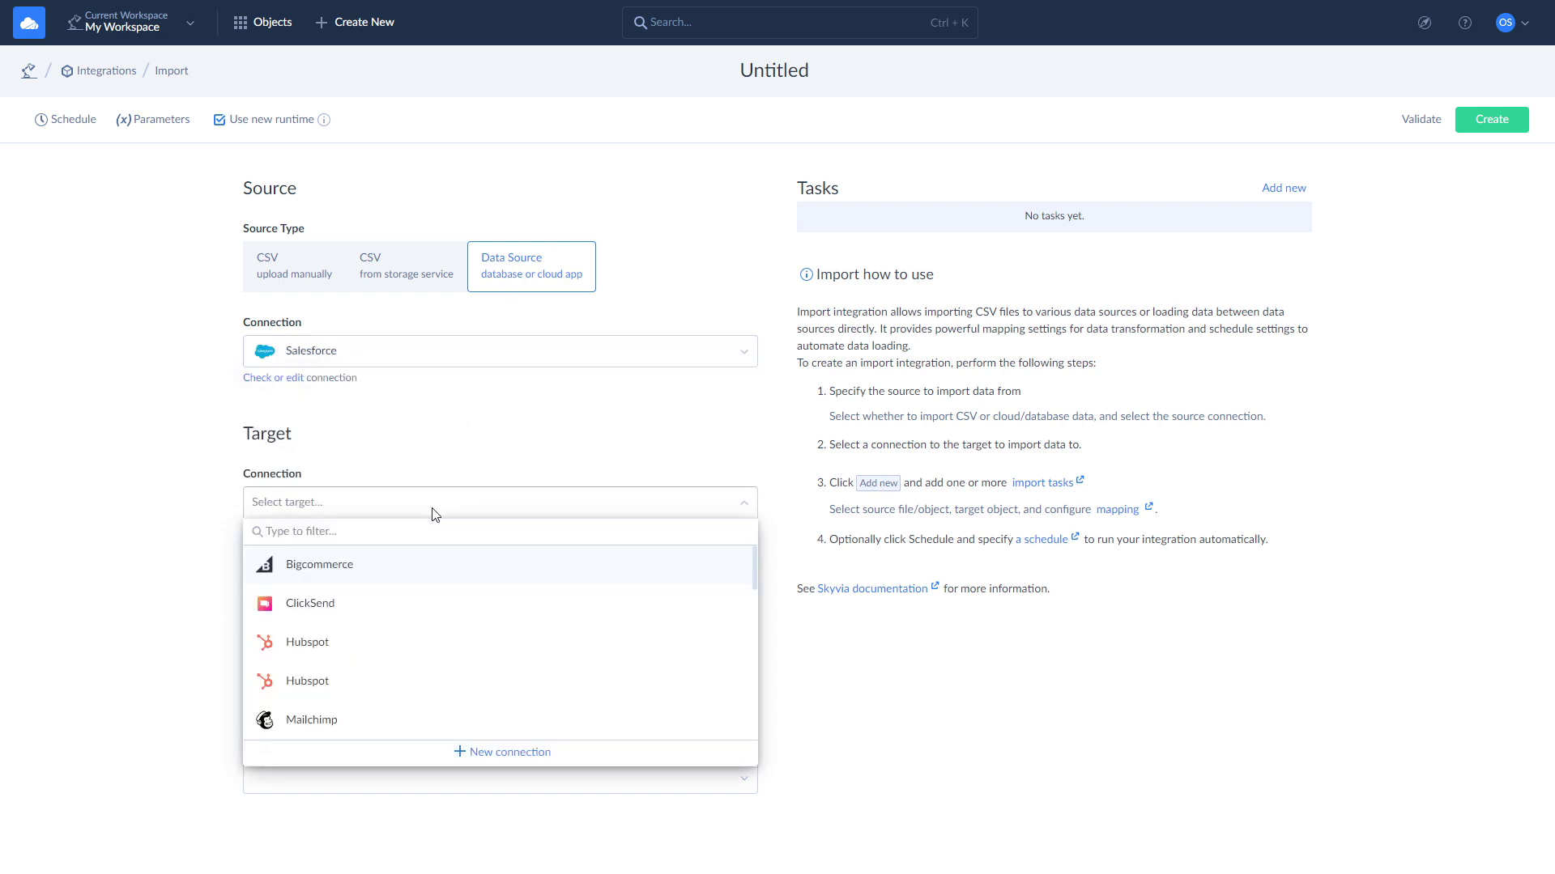
pyautogui.write('qui')
pyautogui.click(457, 565)
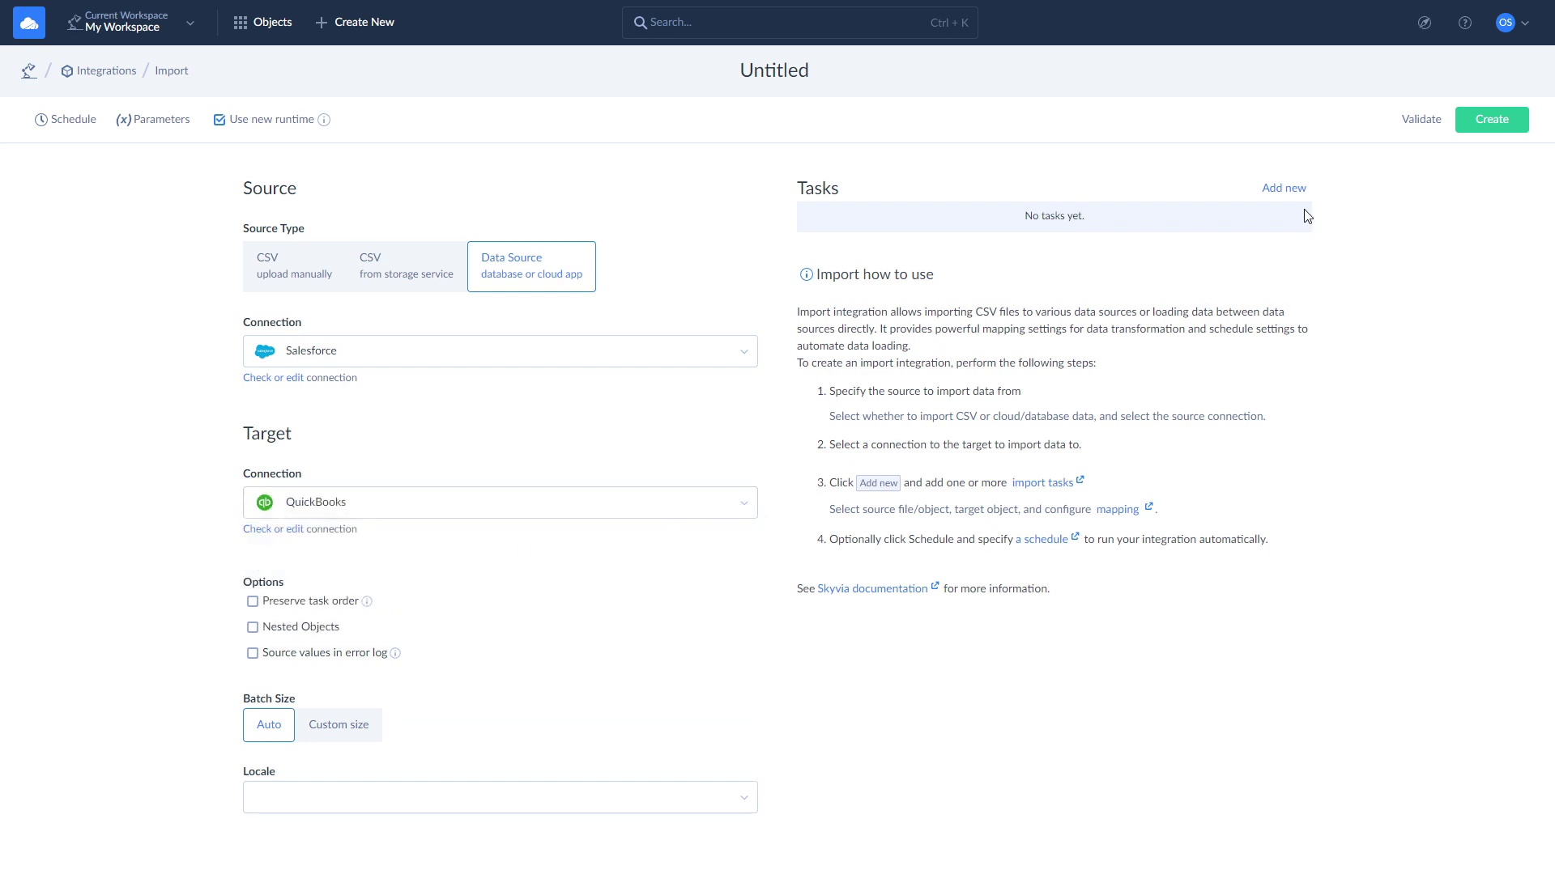
pyautogui.click(1282, 189)
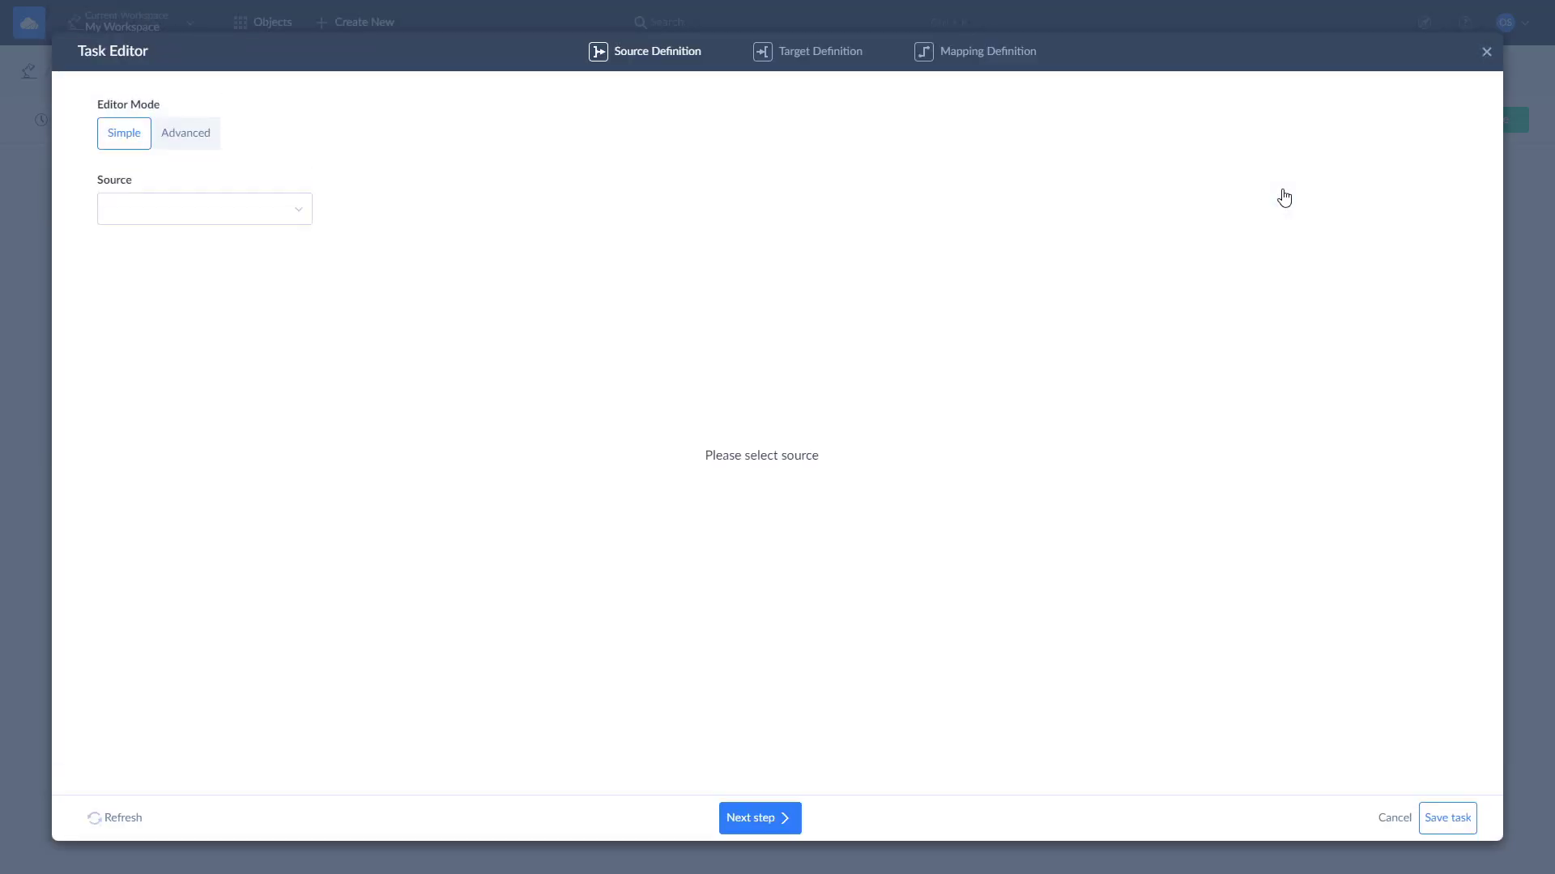
# - Use Invoice_QB__c as task source, filtered to CreatedDate < 03/01/2024 13:48:58
pyautogui.click(293, 217)
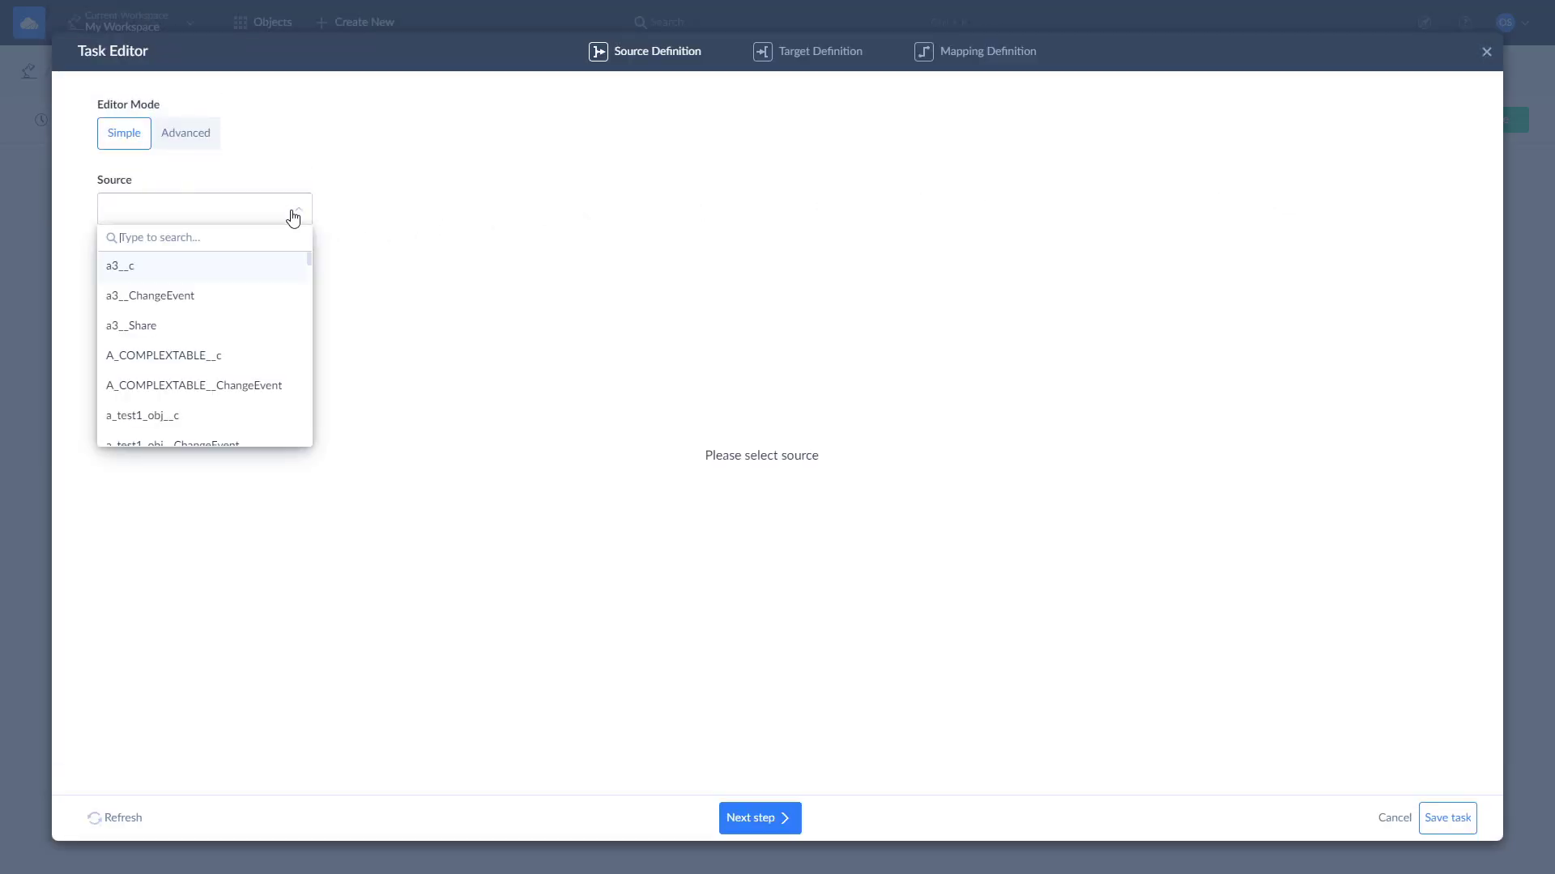
pyautogui.write('invoice')
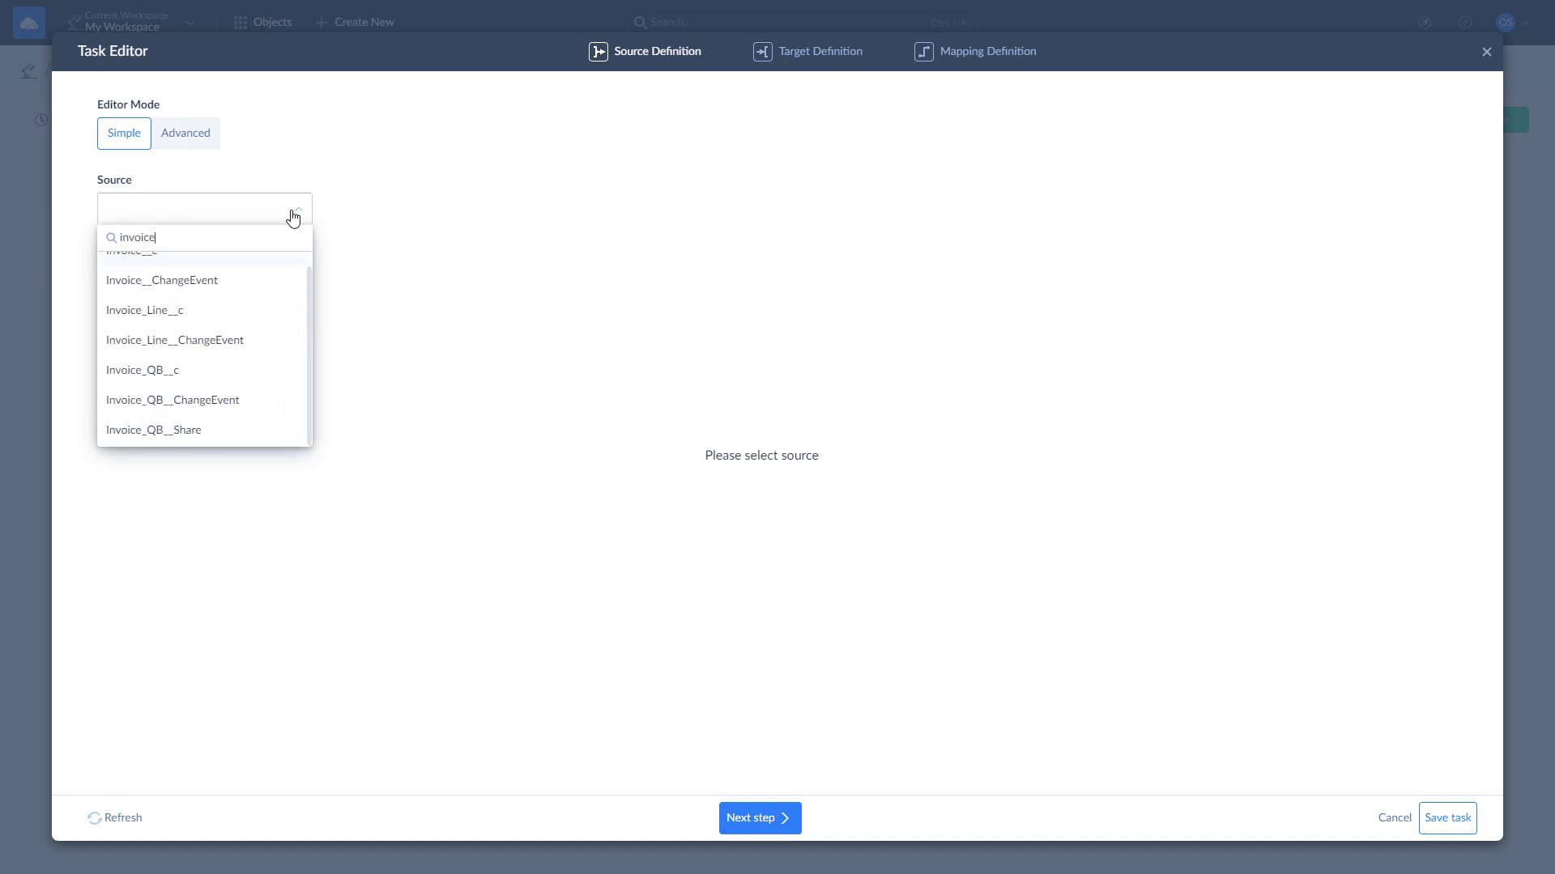
pyautogui.click(192, 370)
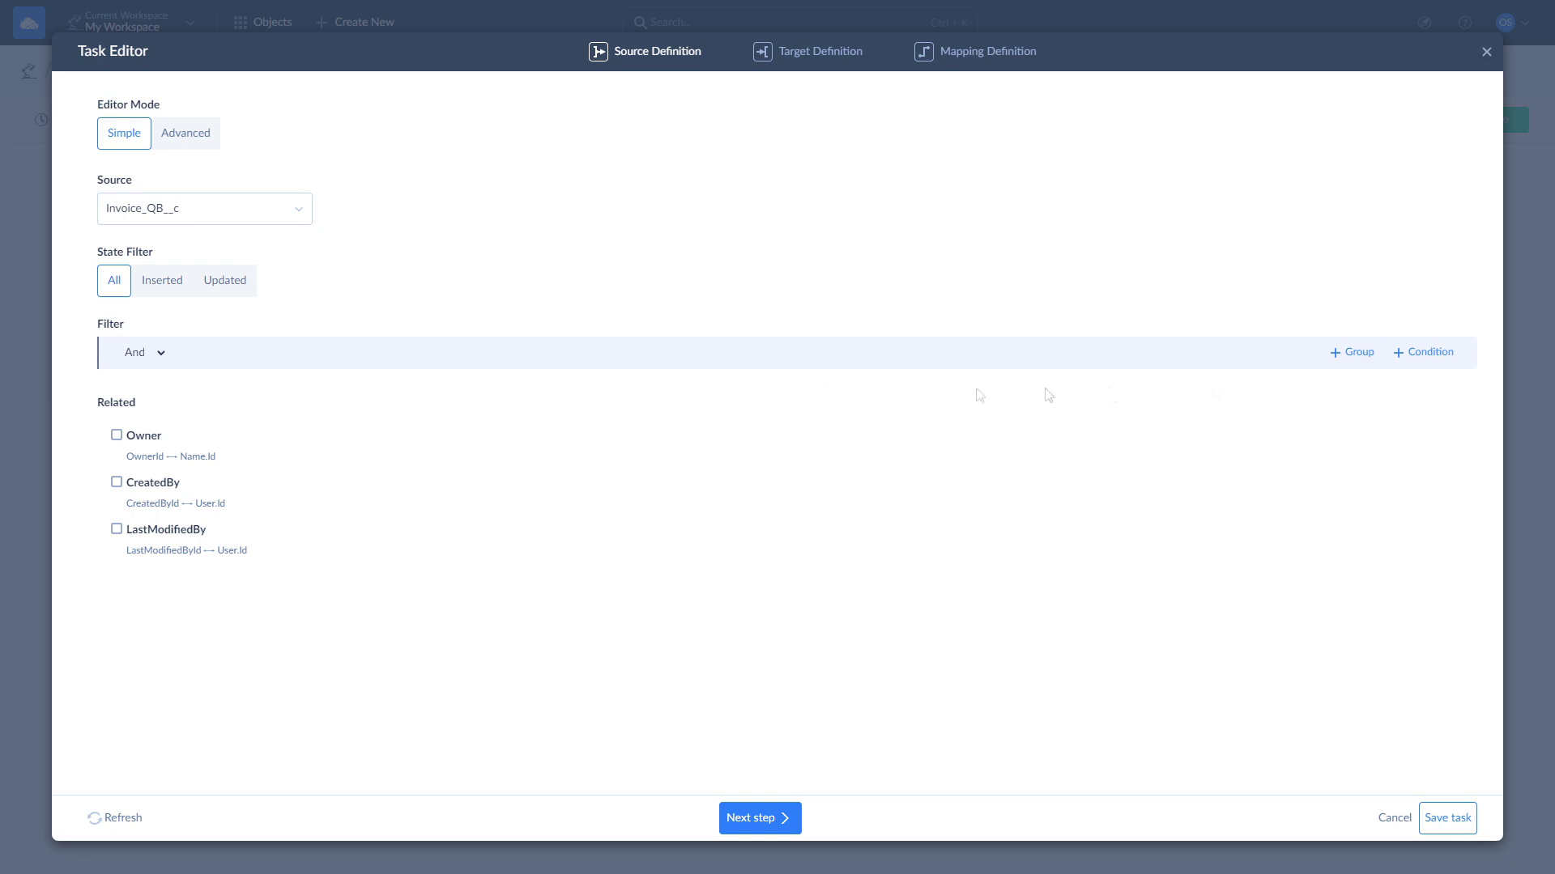
pyautogui.click(1424, 352)
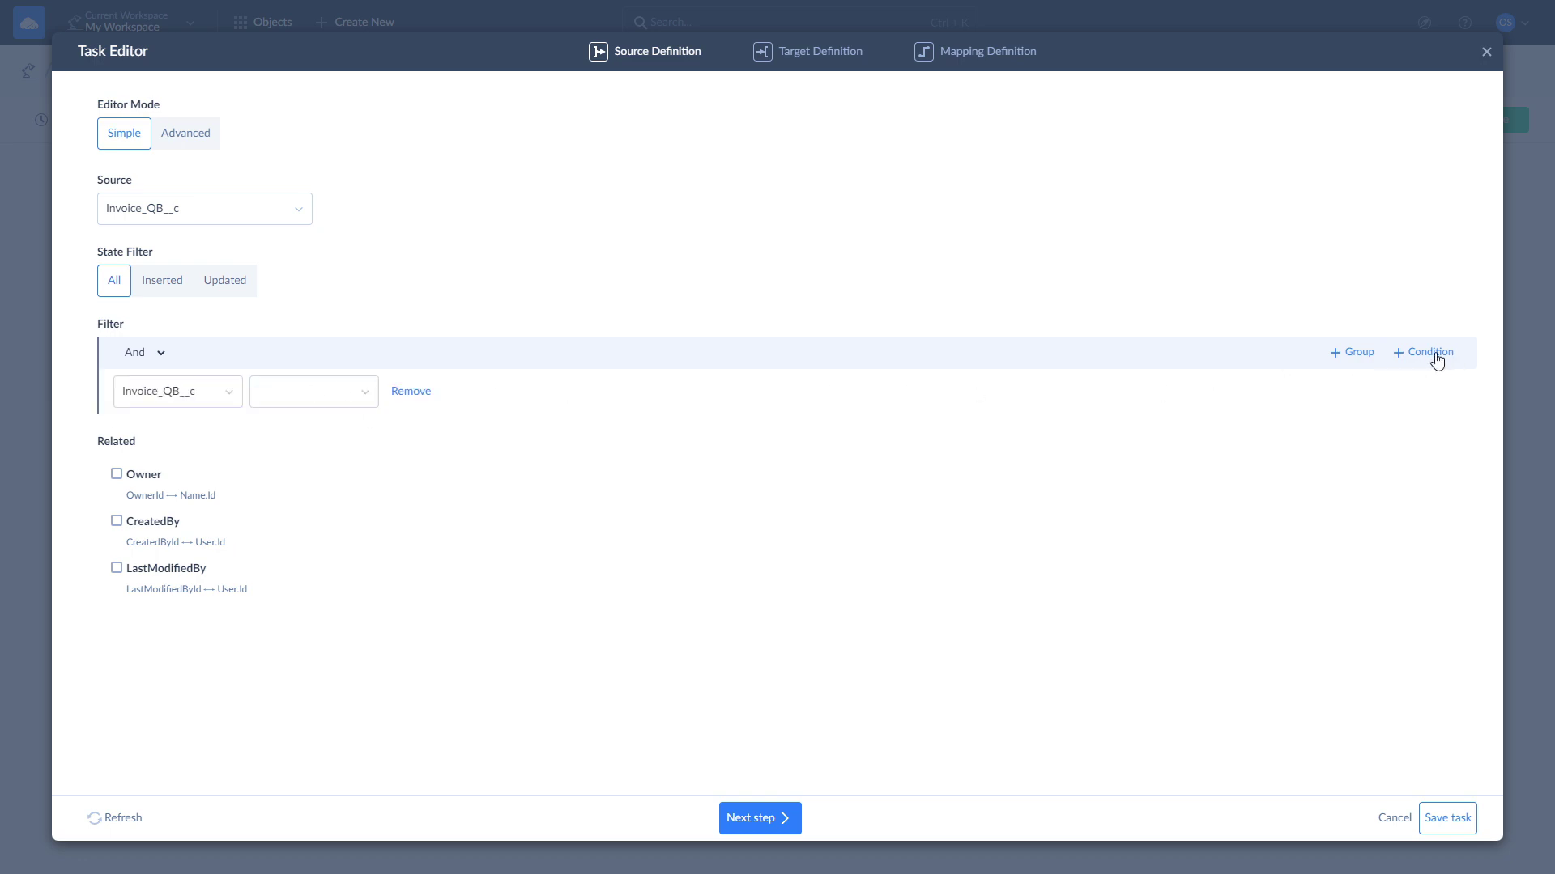
pyautogui.click(359, 400)
pyautogui.write('c')
pyautogui.click(299, 454)
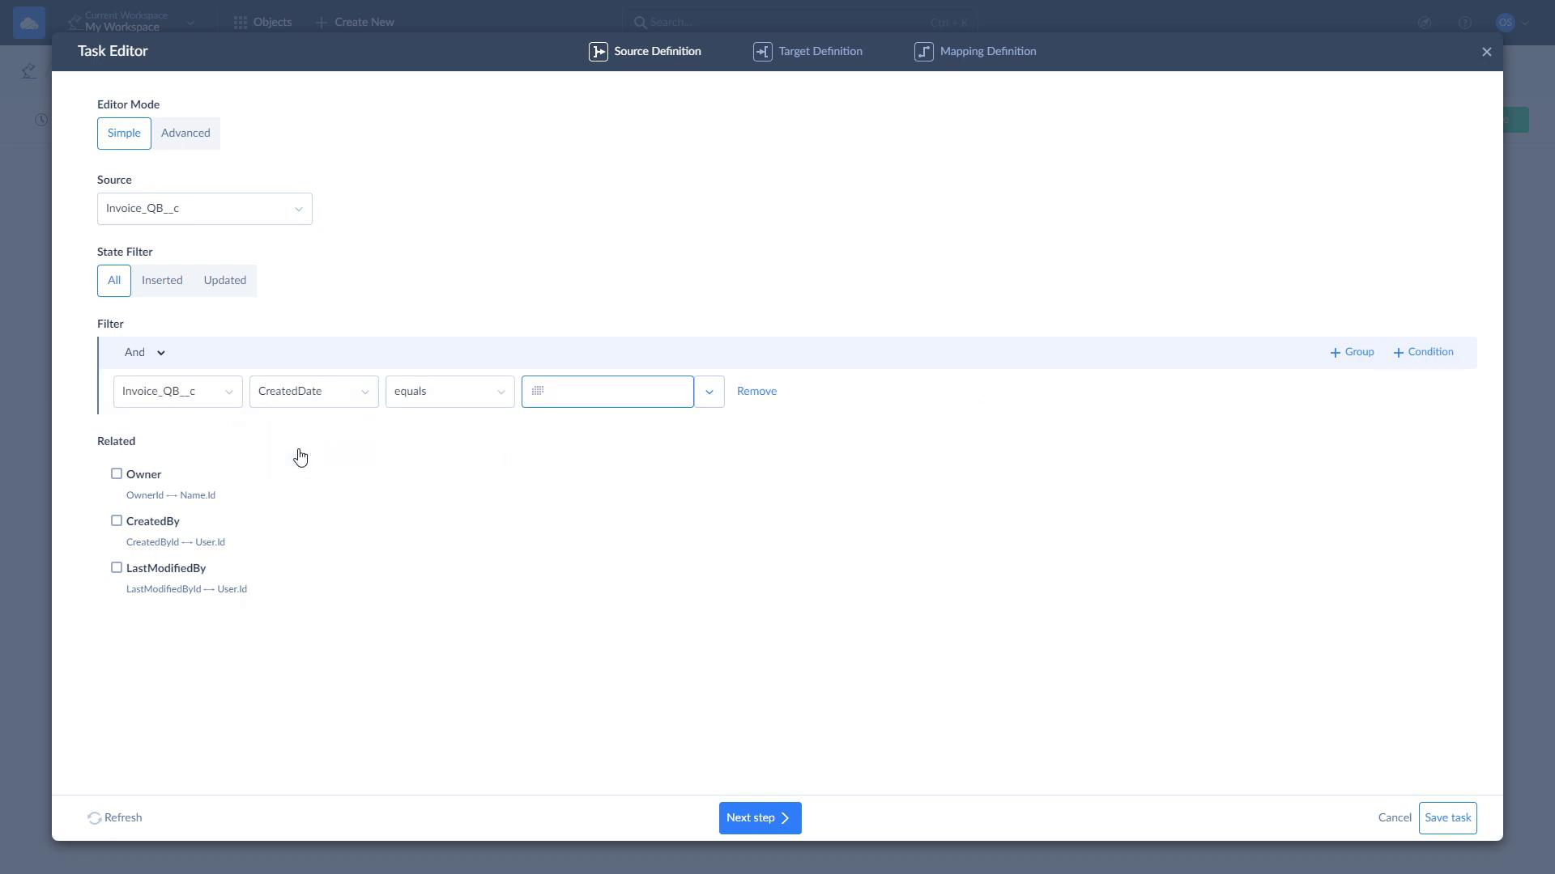
pyautogui.click(472, 402)
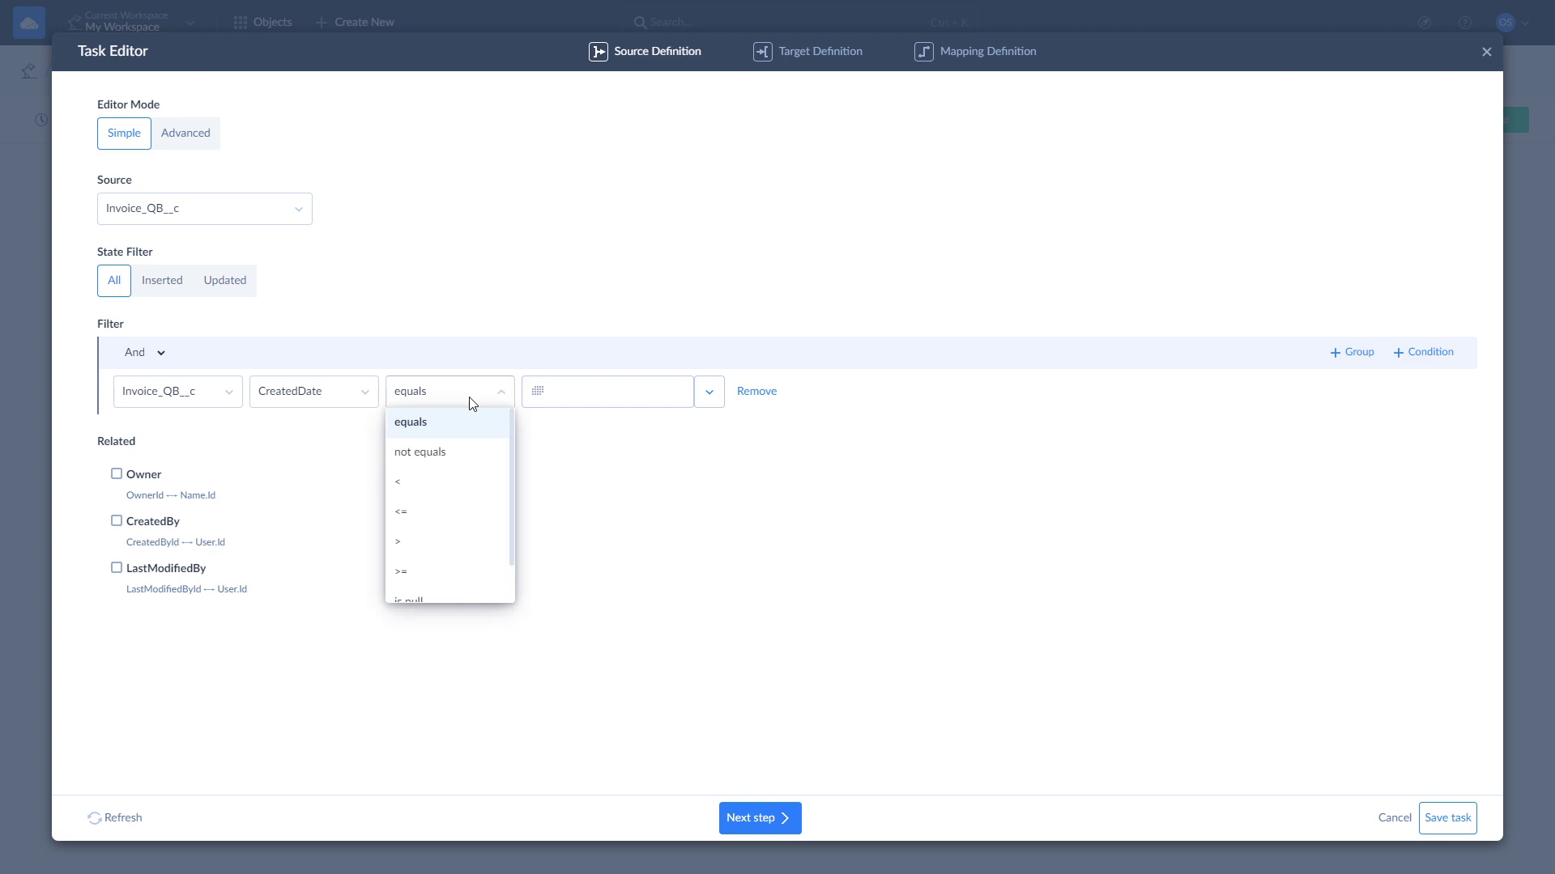
pyautogui.click(439, 485)
pyautogui.click(582, 392)
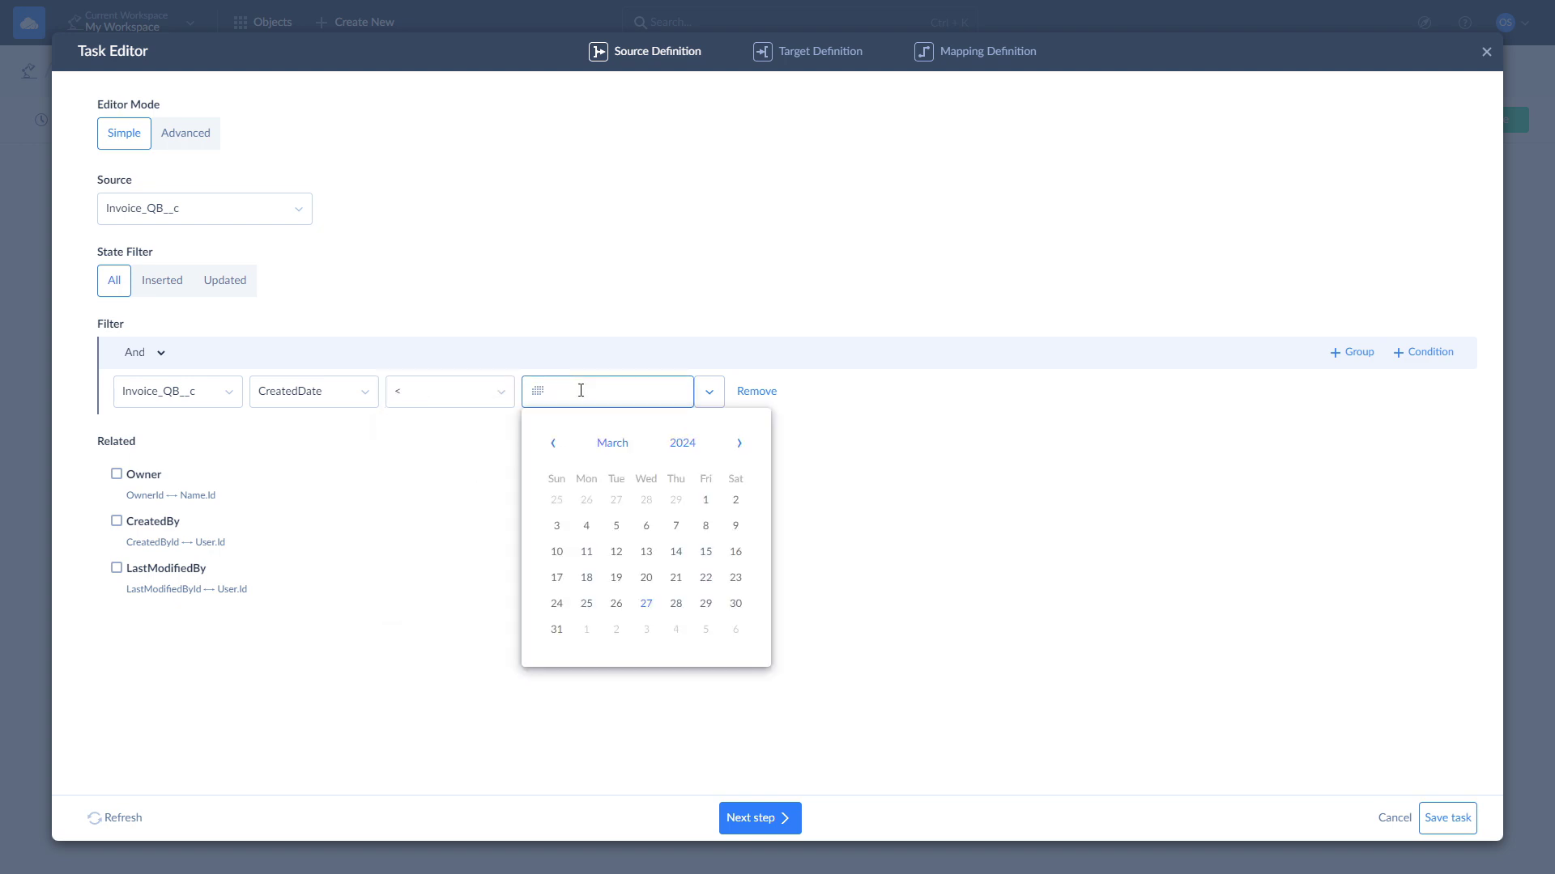
pyautogui.click(704, 498)
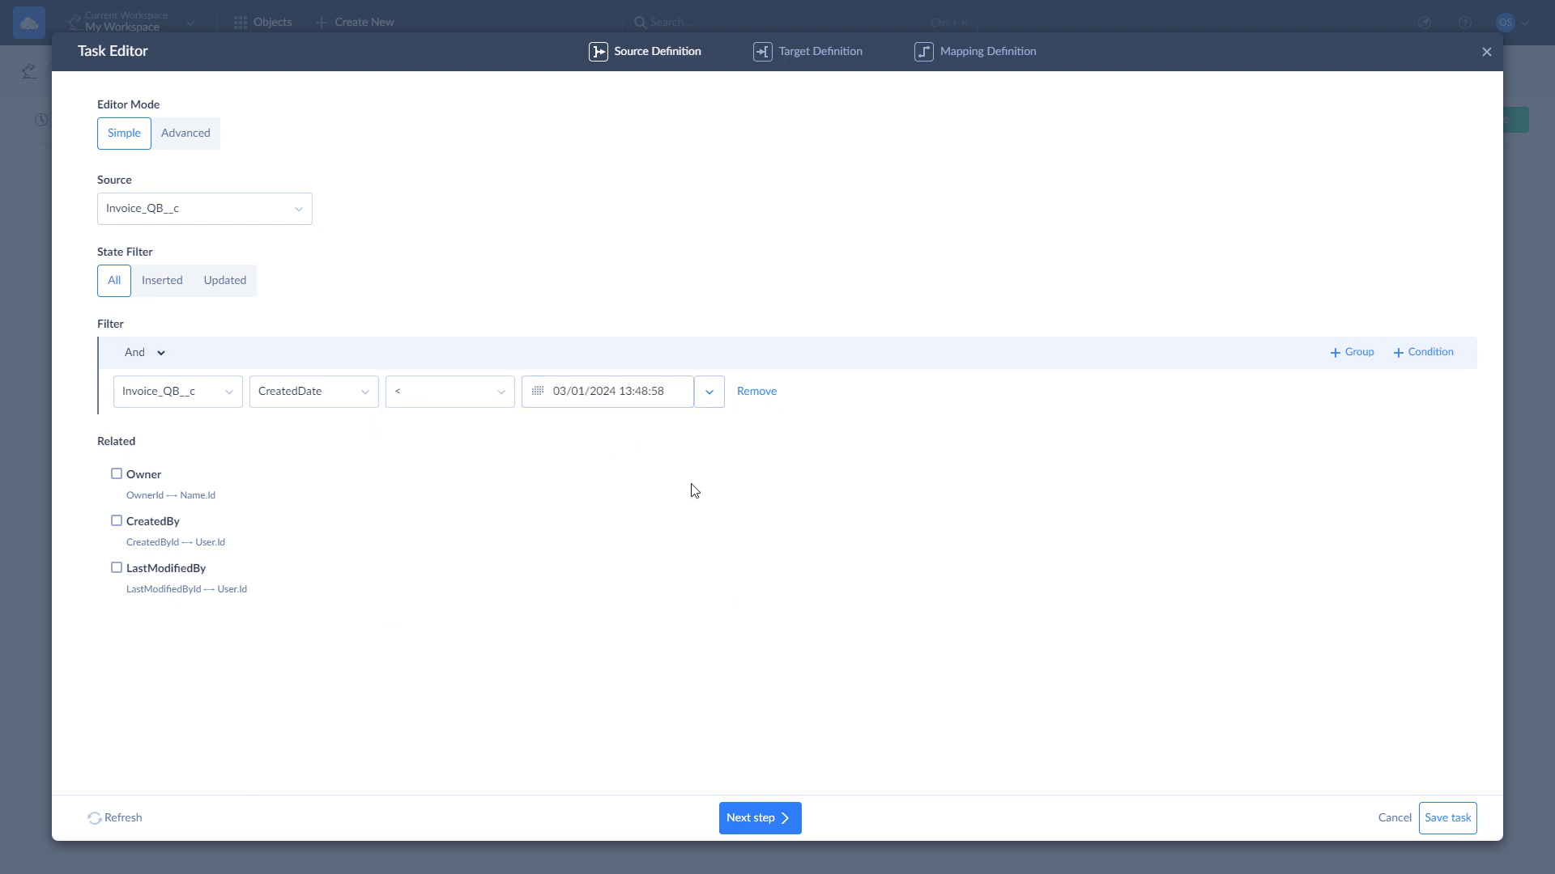
# - Target the QuickBooks Invoice object, trying other operations before settling on Insert
pyautogui.click(761, 818)
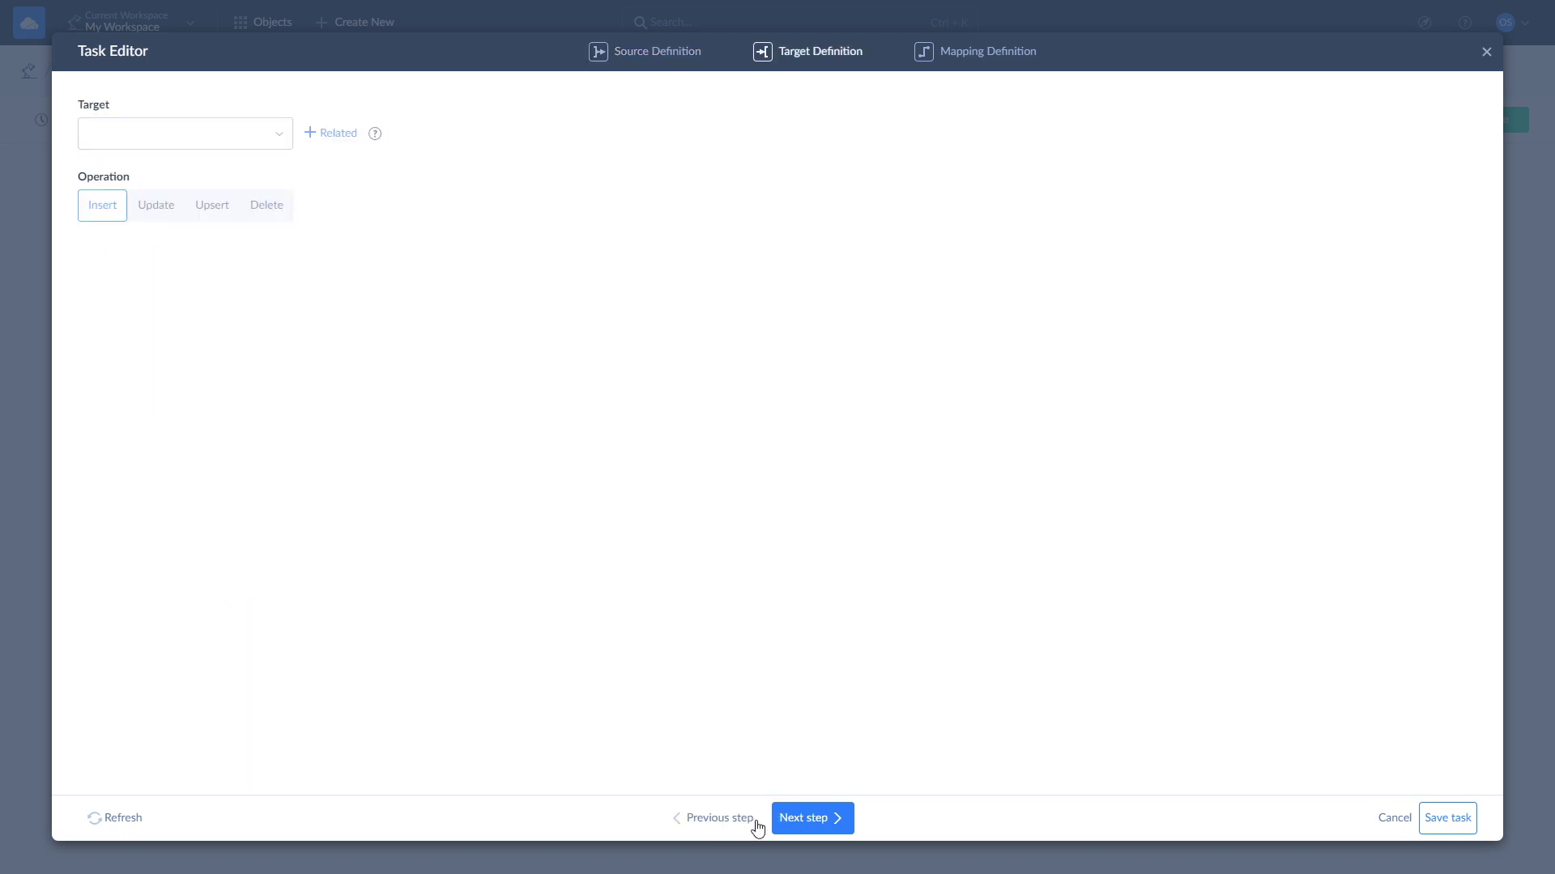
pyautogui.click(278, 136)
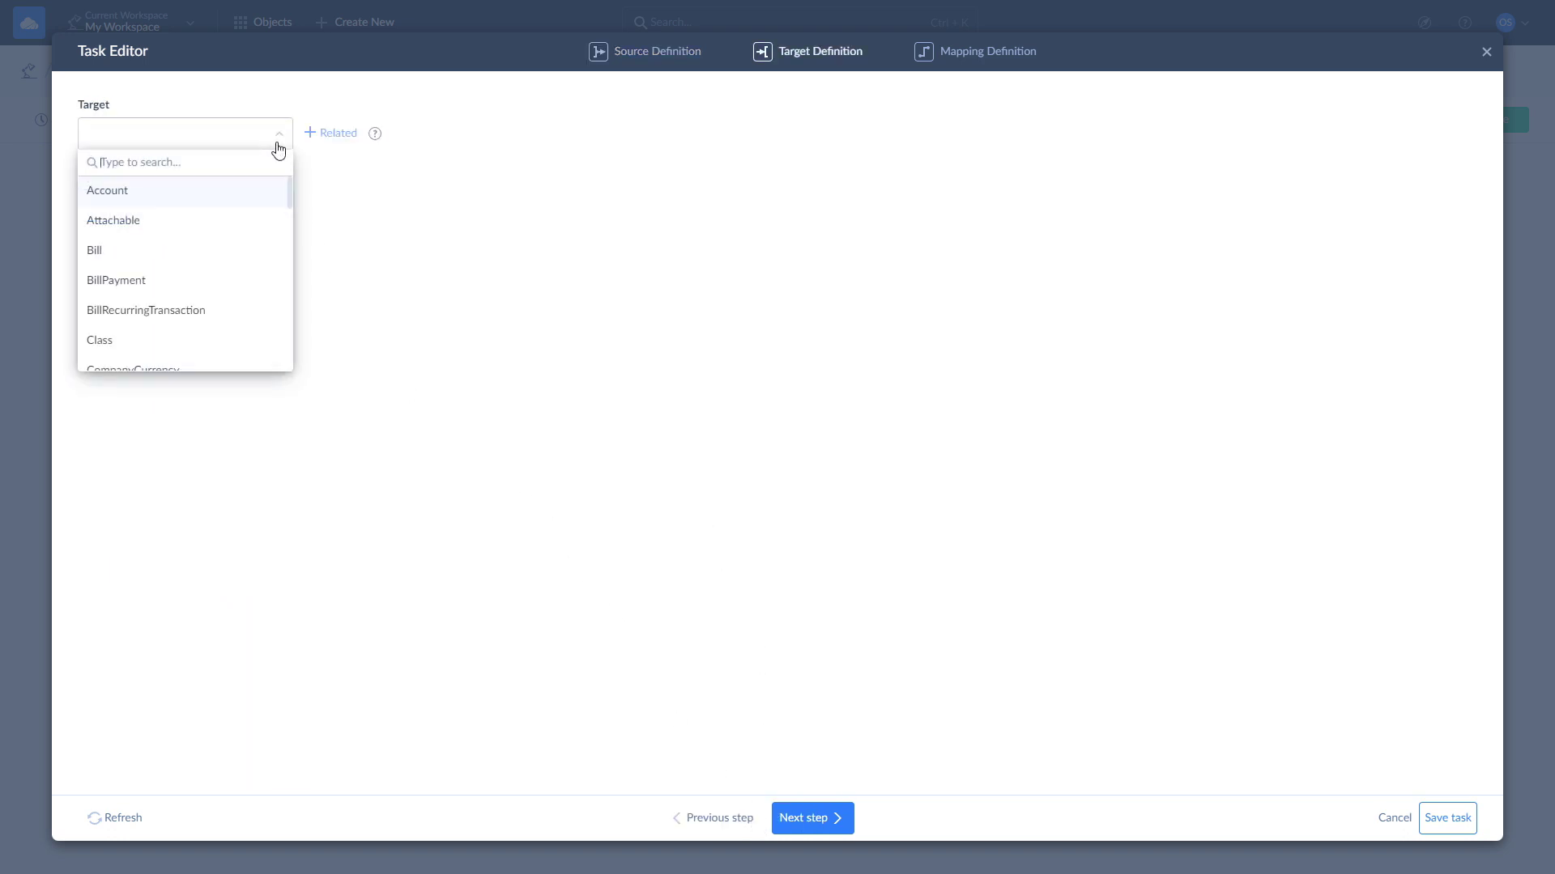
pyautogui.write('invoic')
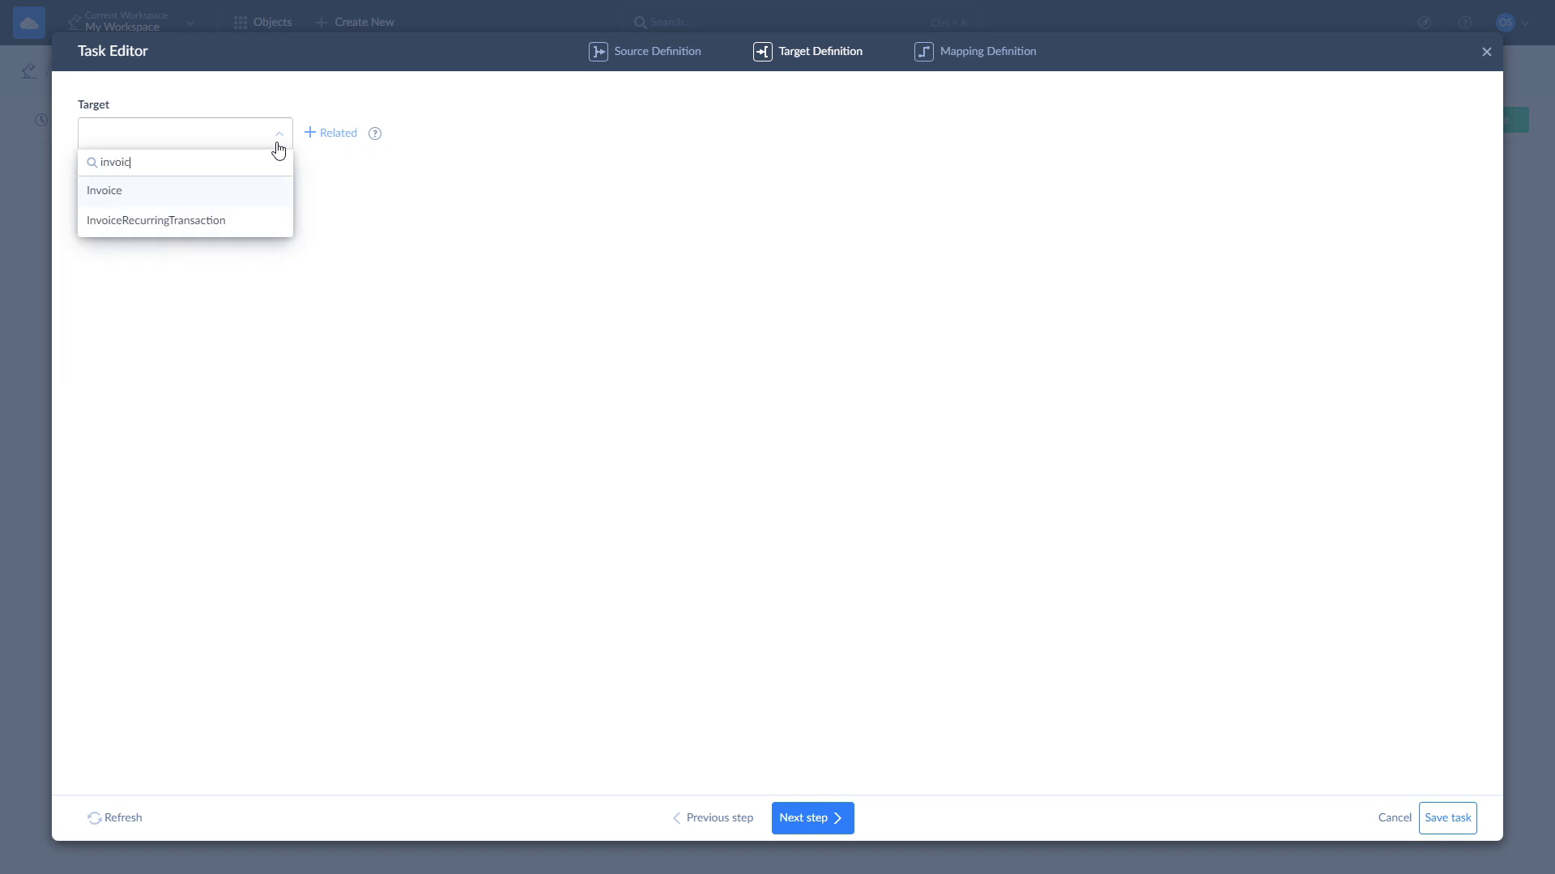
pyautogui.write('e')
pyautogui.click(248, 189)
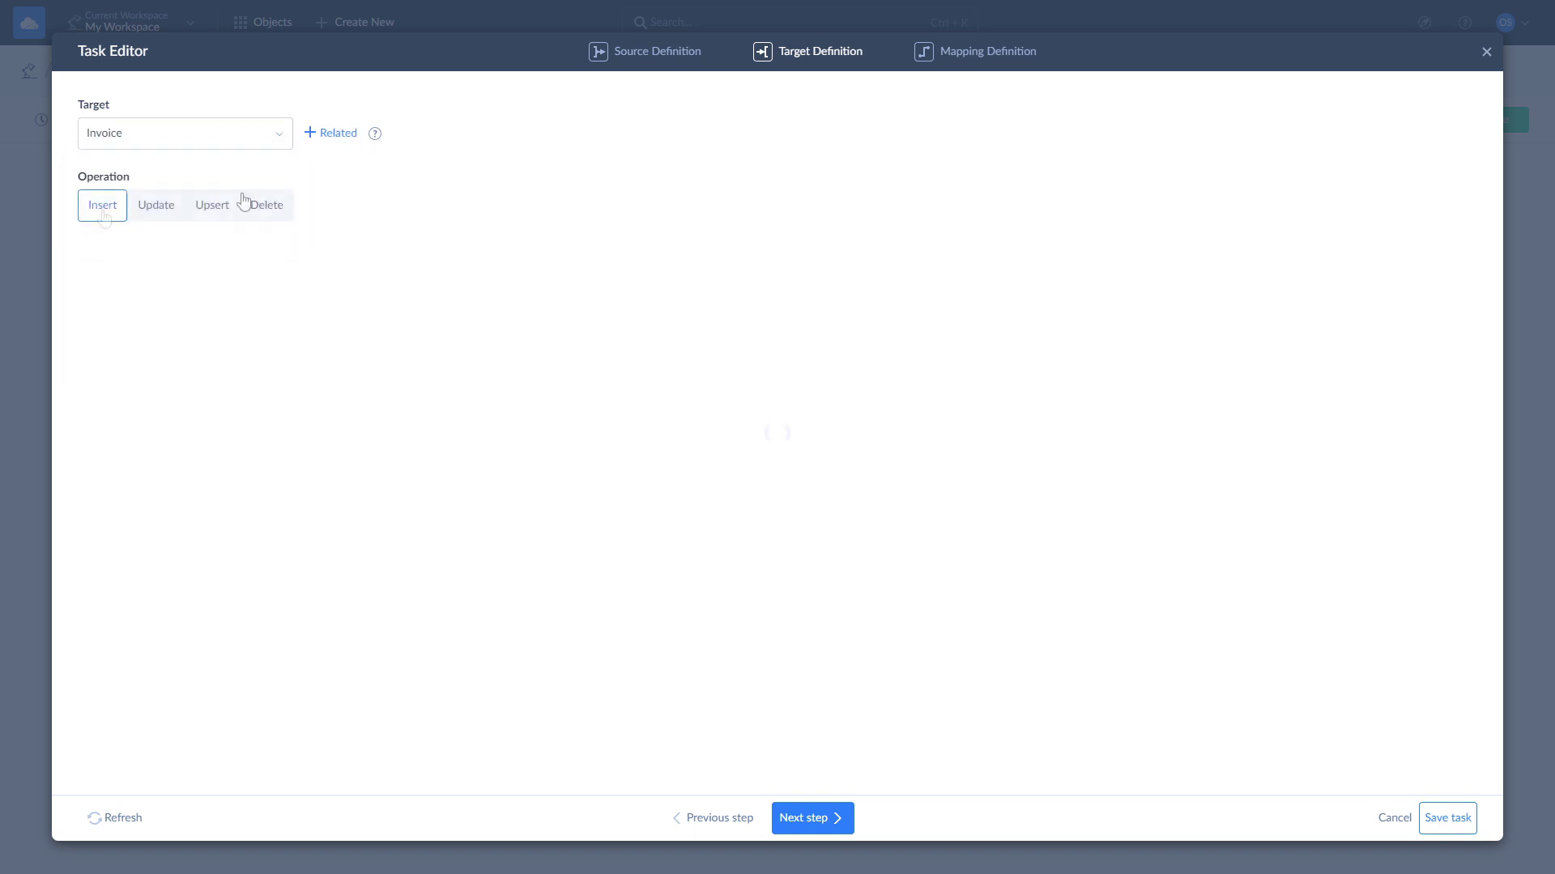
pyautogui.click(154, 221)
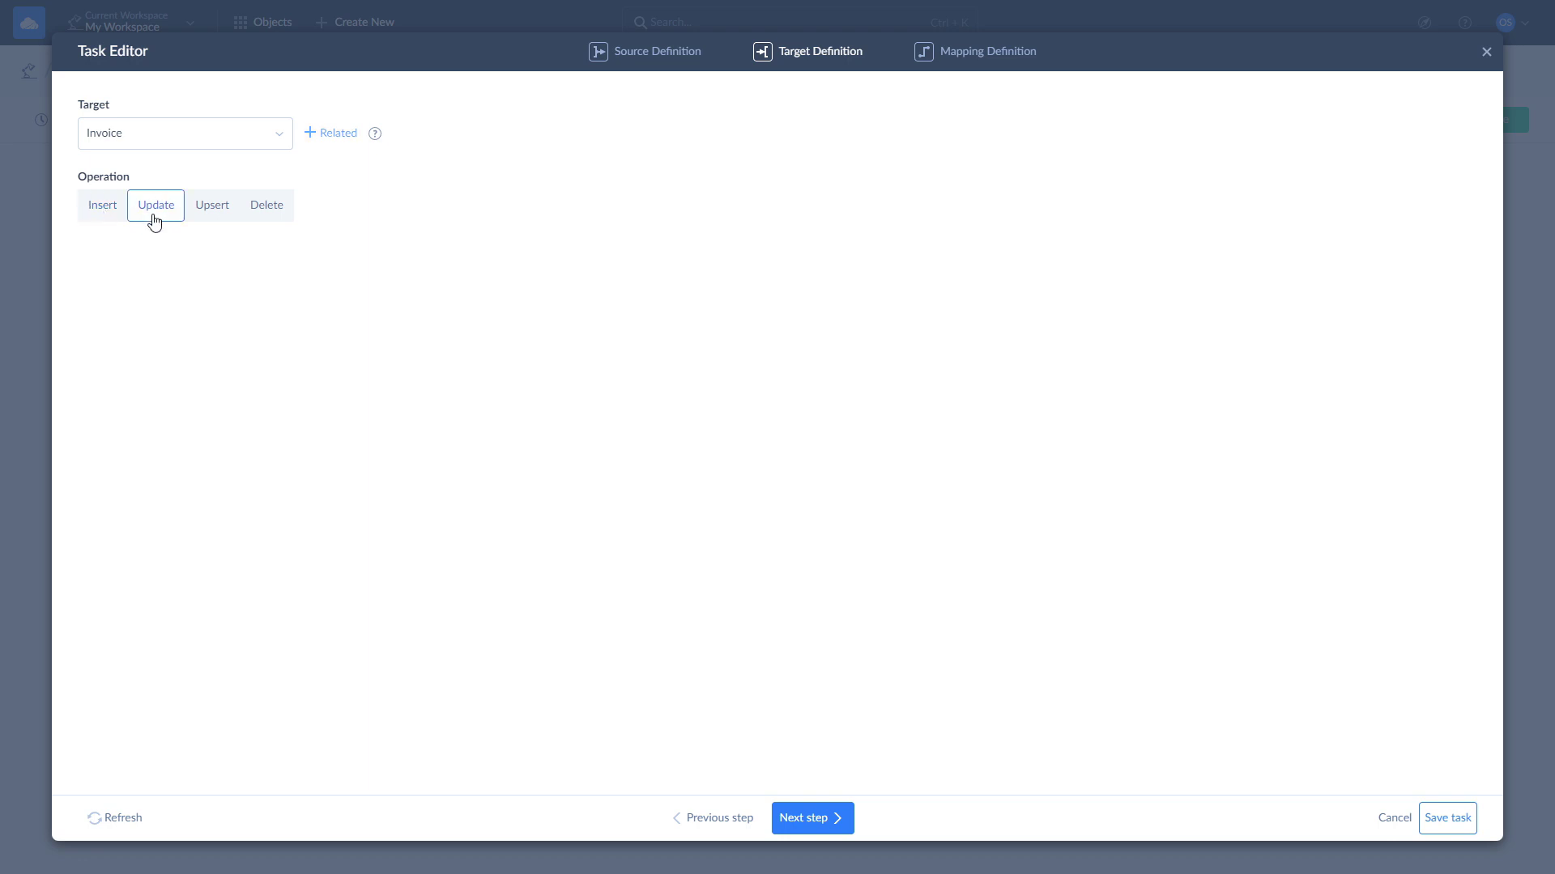
pyautogui.click(212, 225)
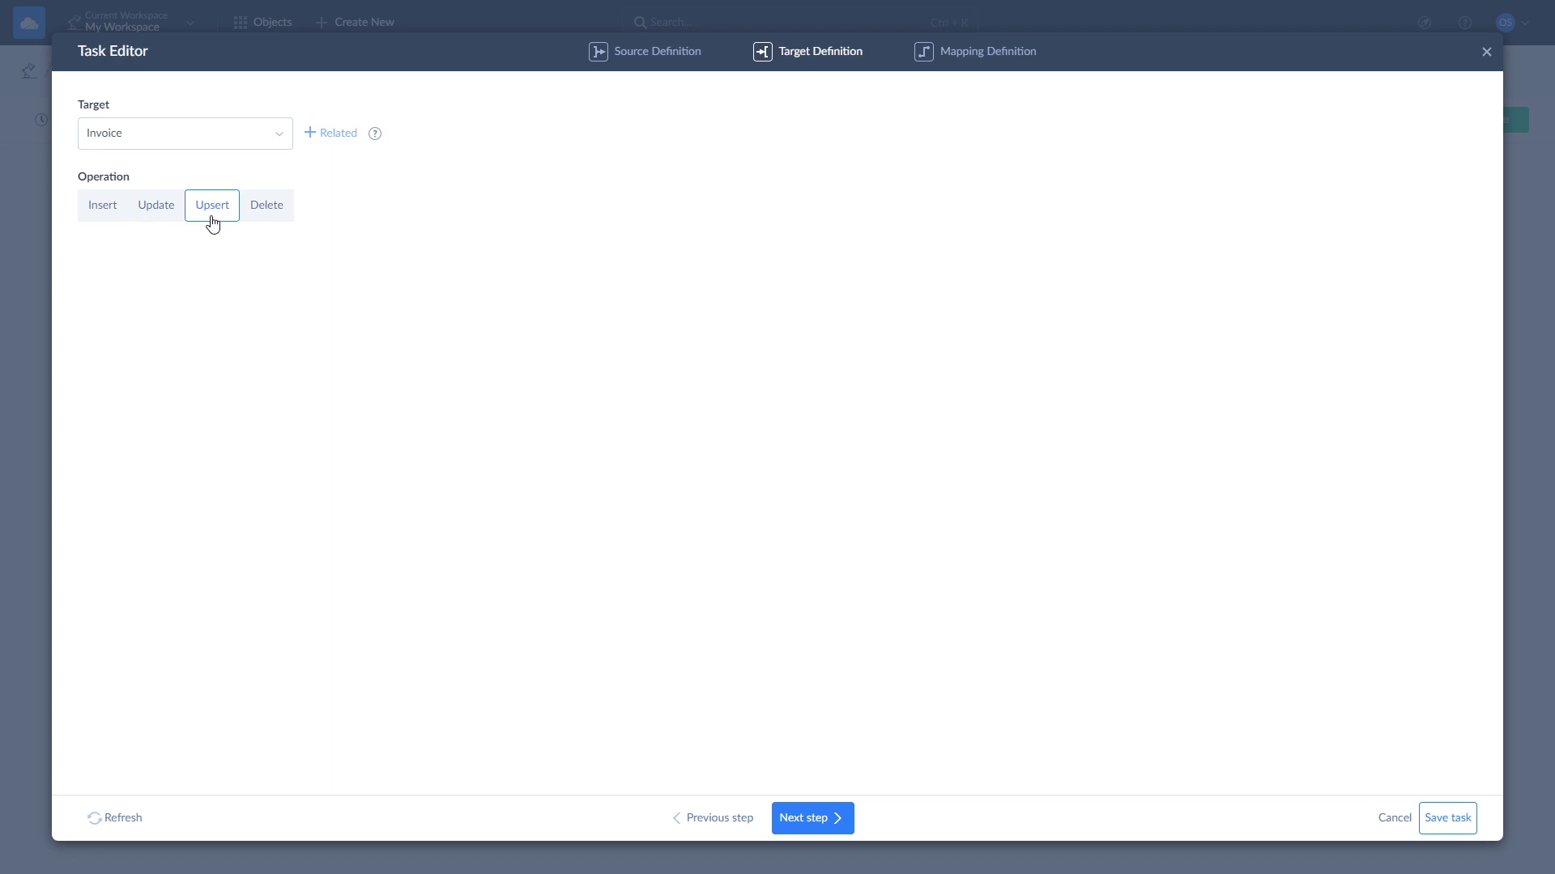
pyautogui.click(258, 223)
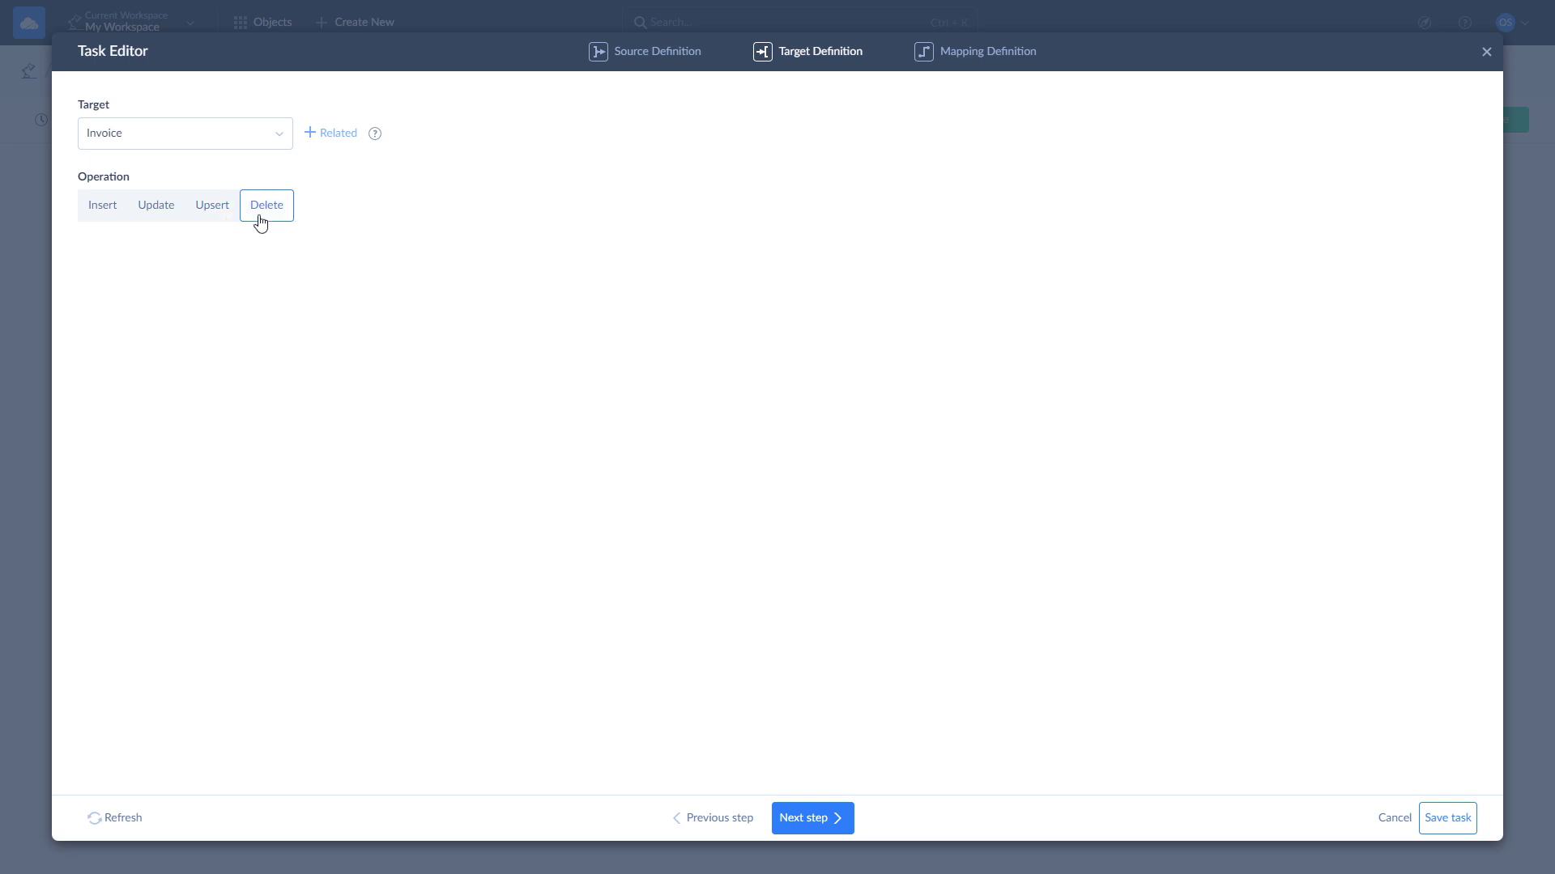
pyautogui.click(102, 216)
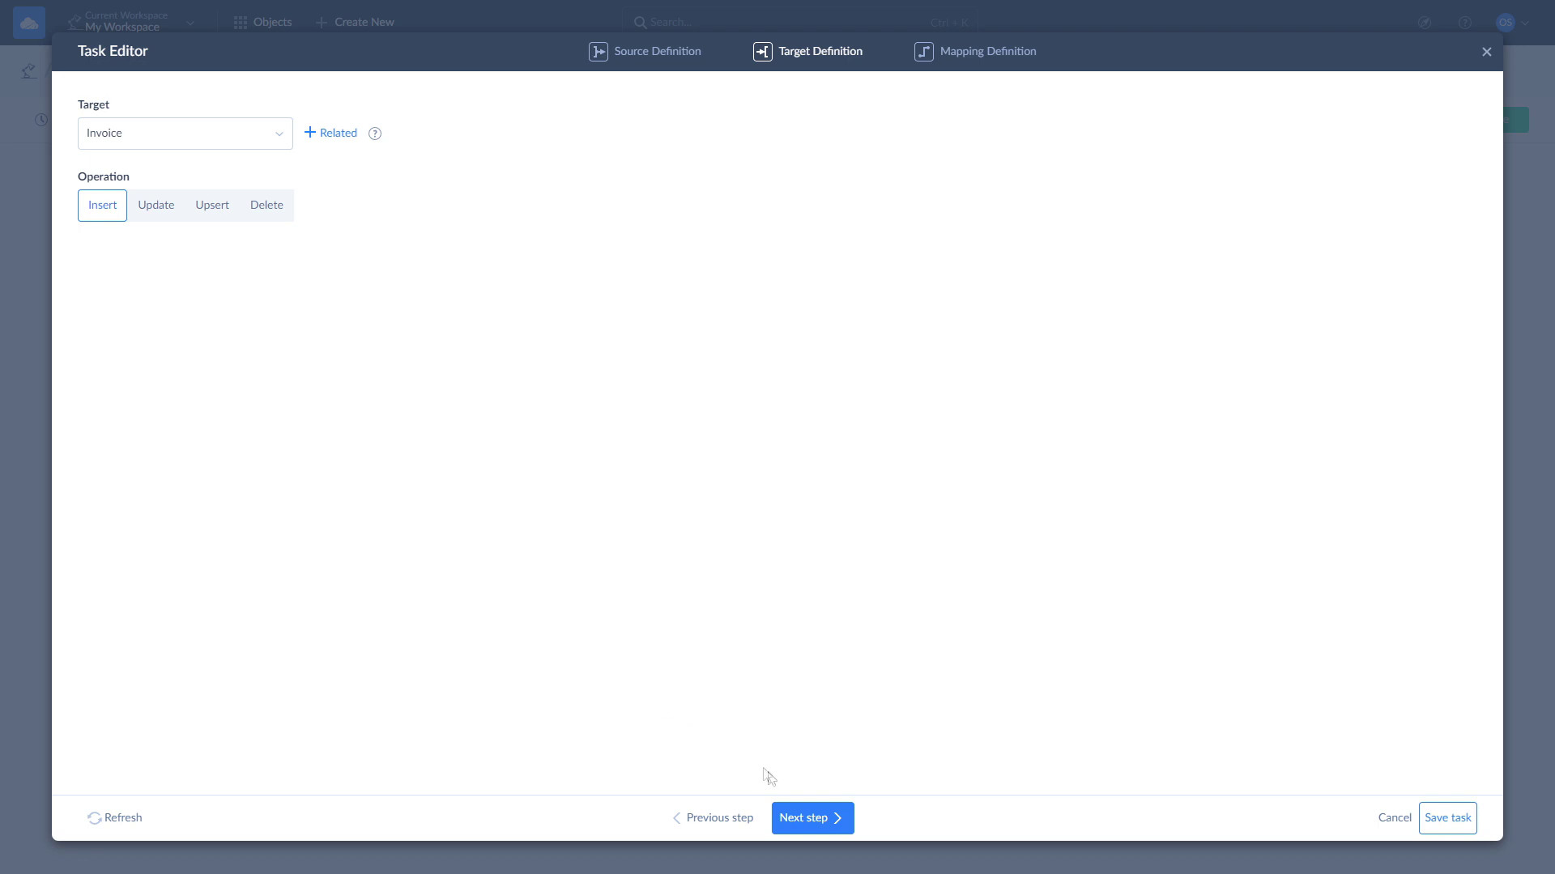
pyautogui.click(802, 820)
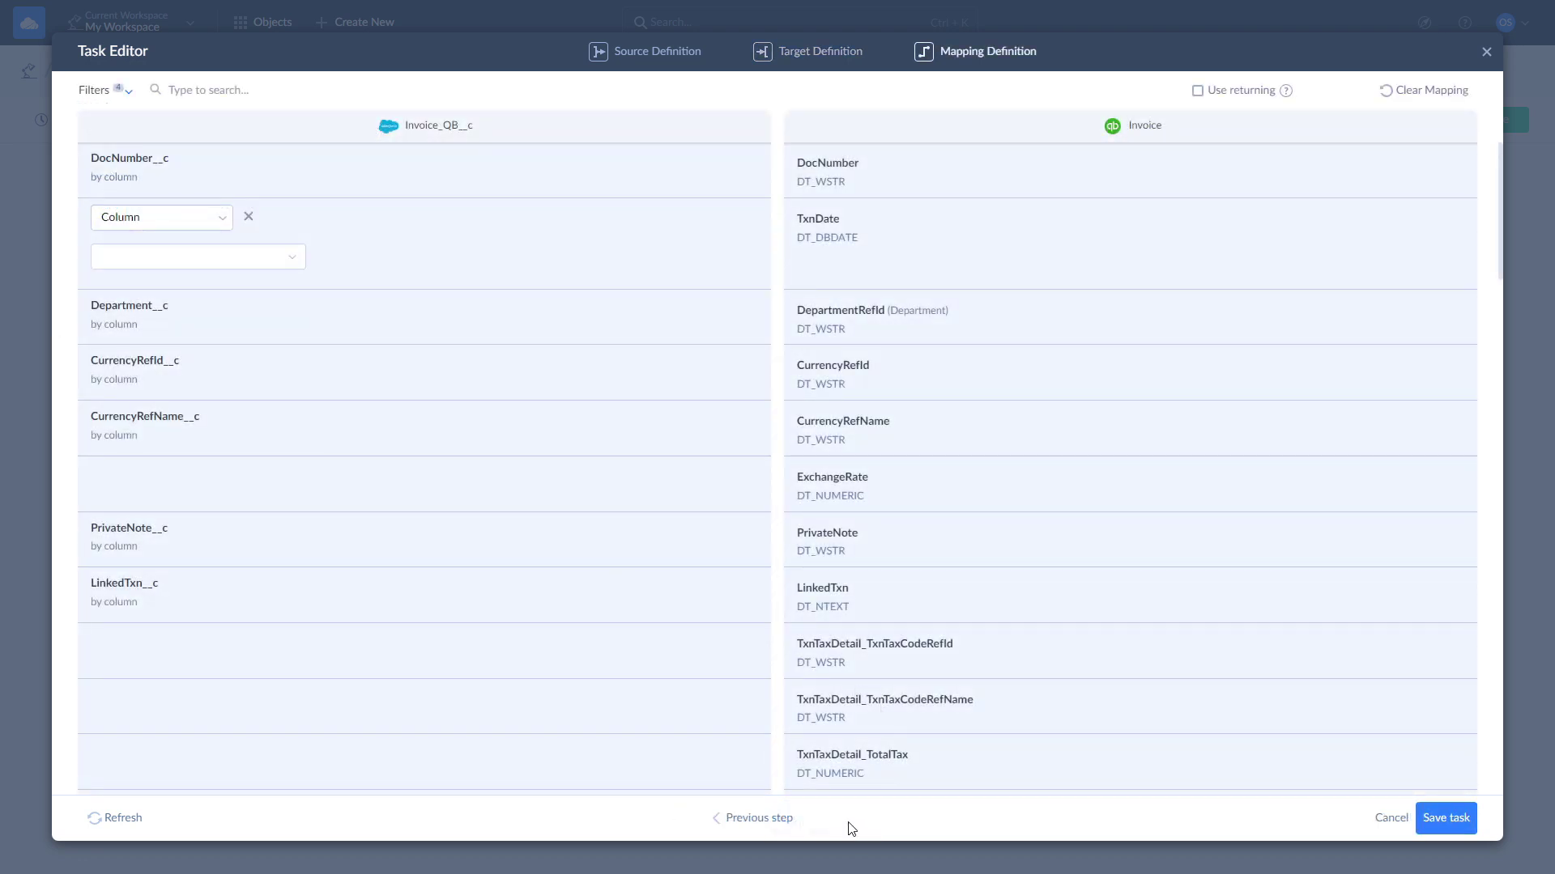
pyautogui.scroll(-10, 588, 538)
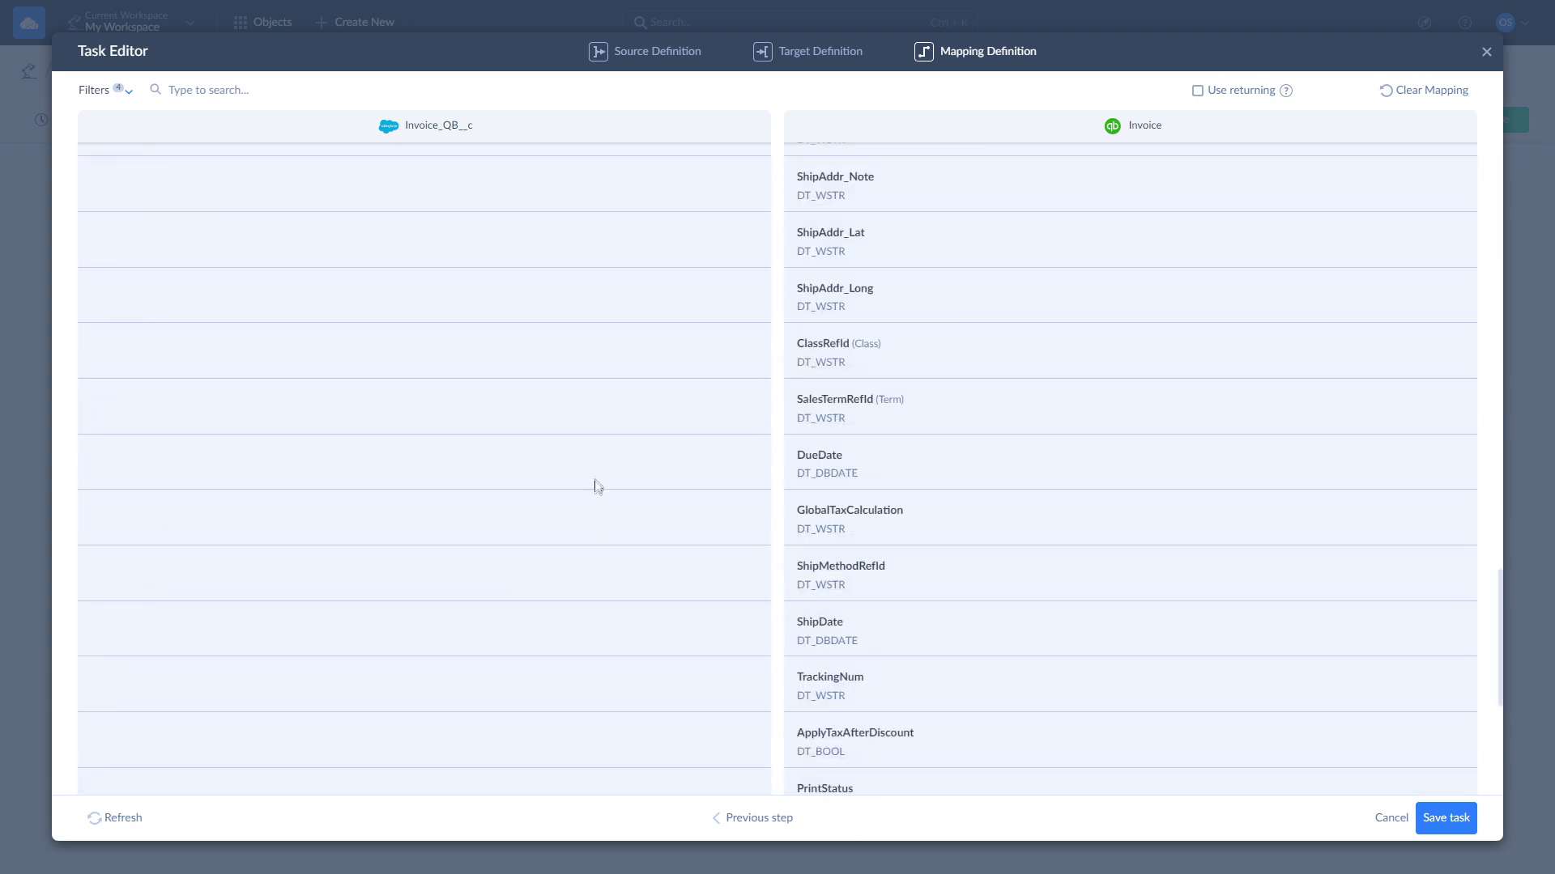
# - Map DueDate to the constant date 10 March 2024 and save the task
pyautogui.click(514, 460)
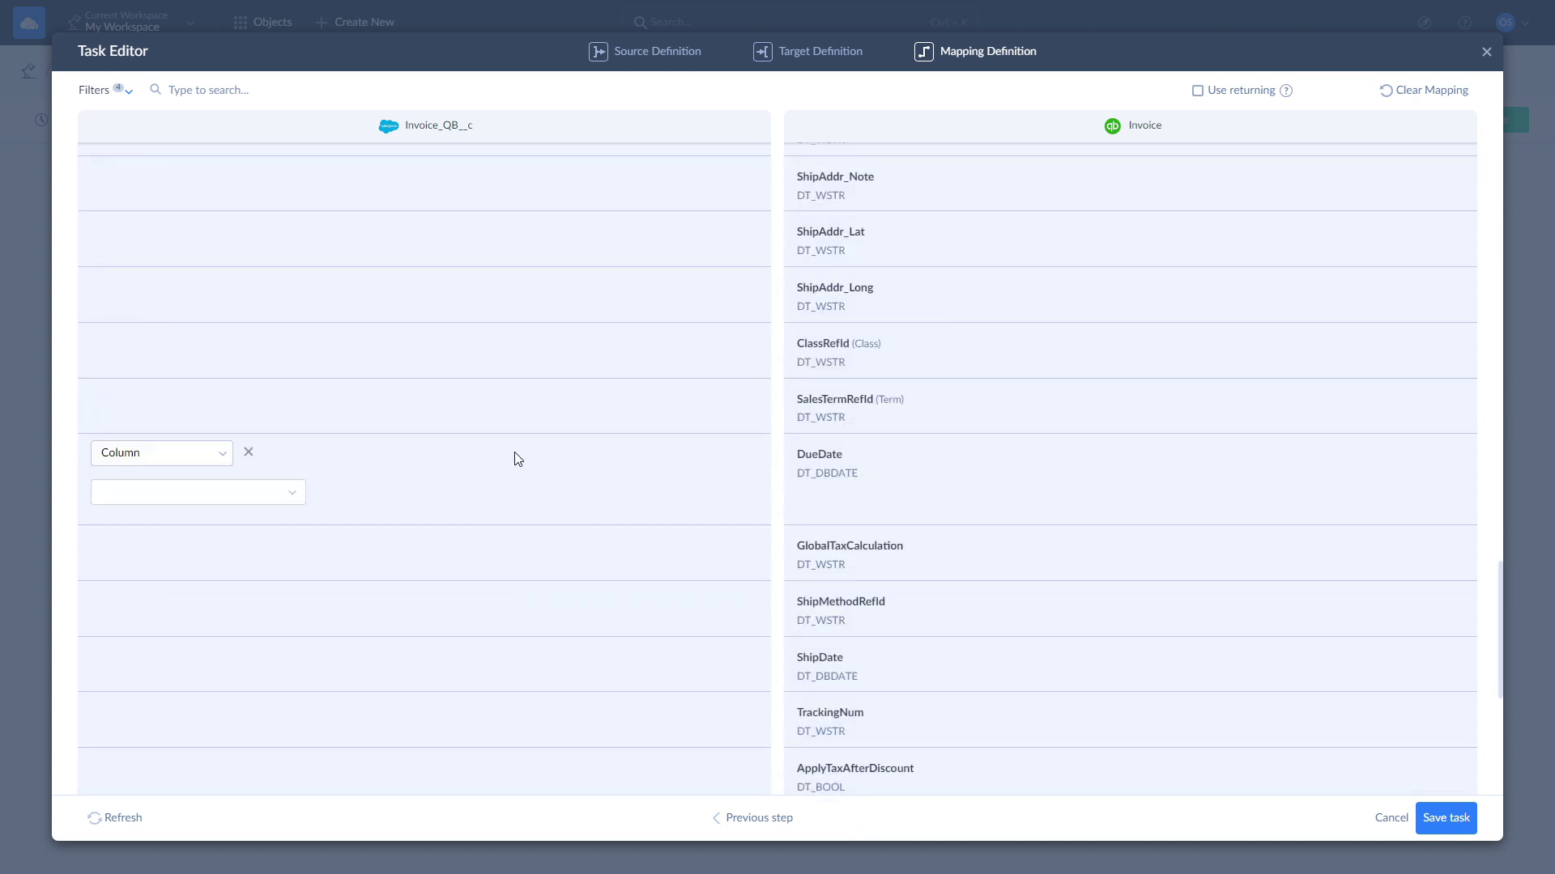
pyautogui.click(219, 457)
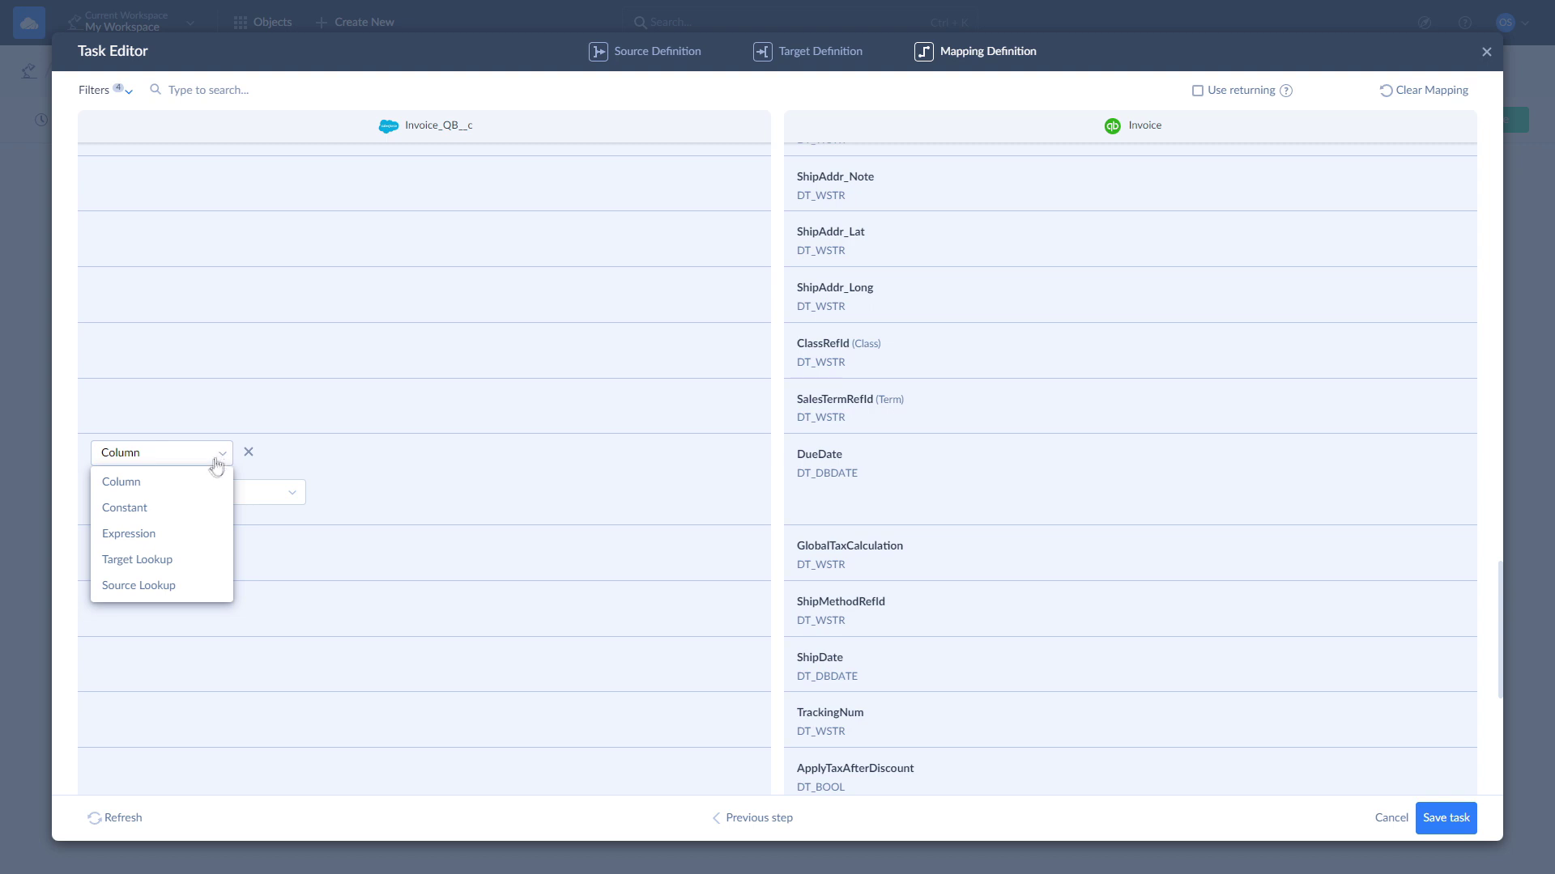
pyautogui.click(171, 510)
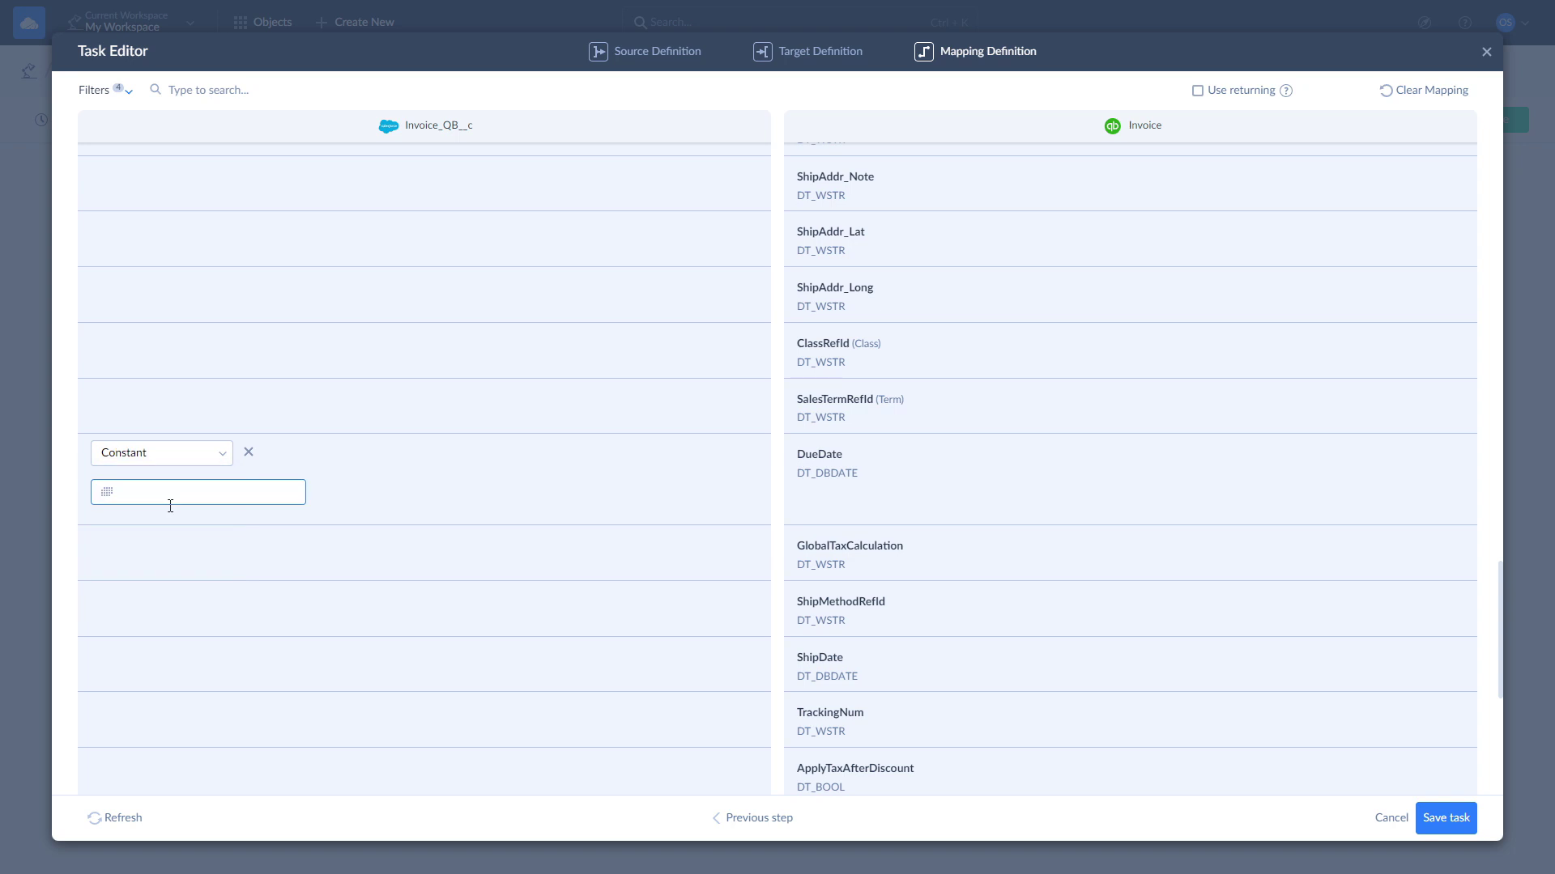
pyautogui.click(105, 492)
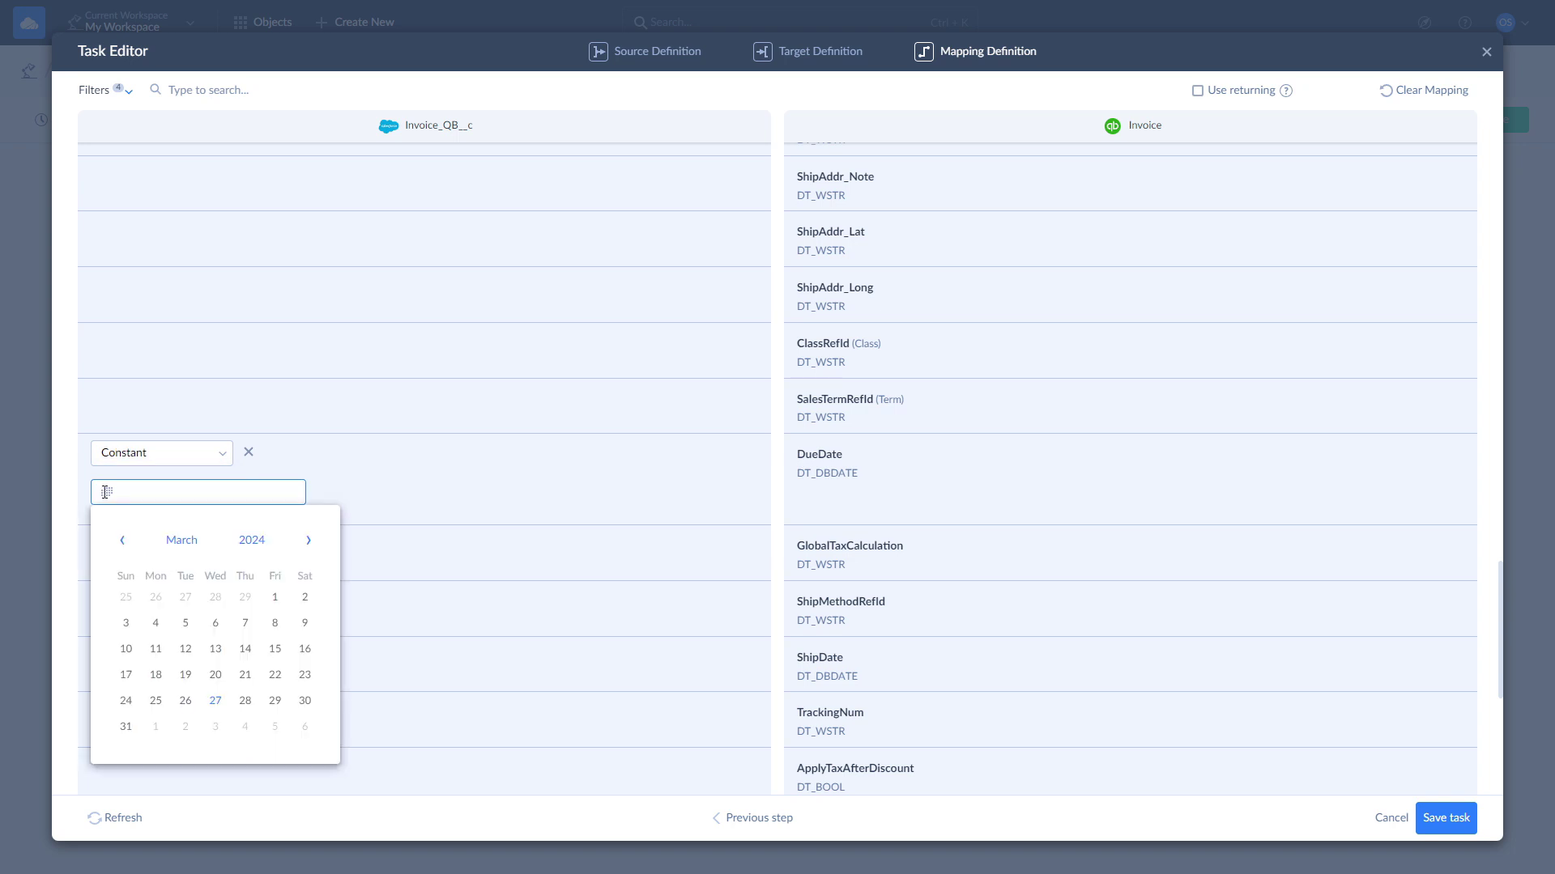
pyautogui.click(125, 650)
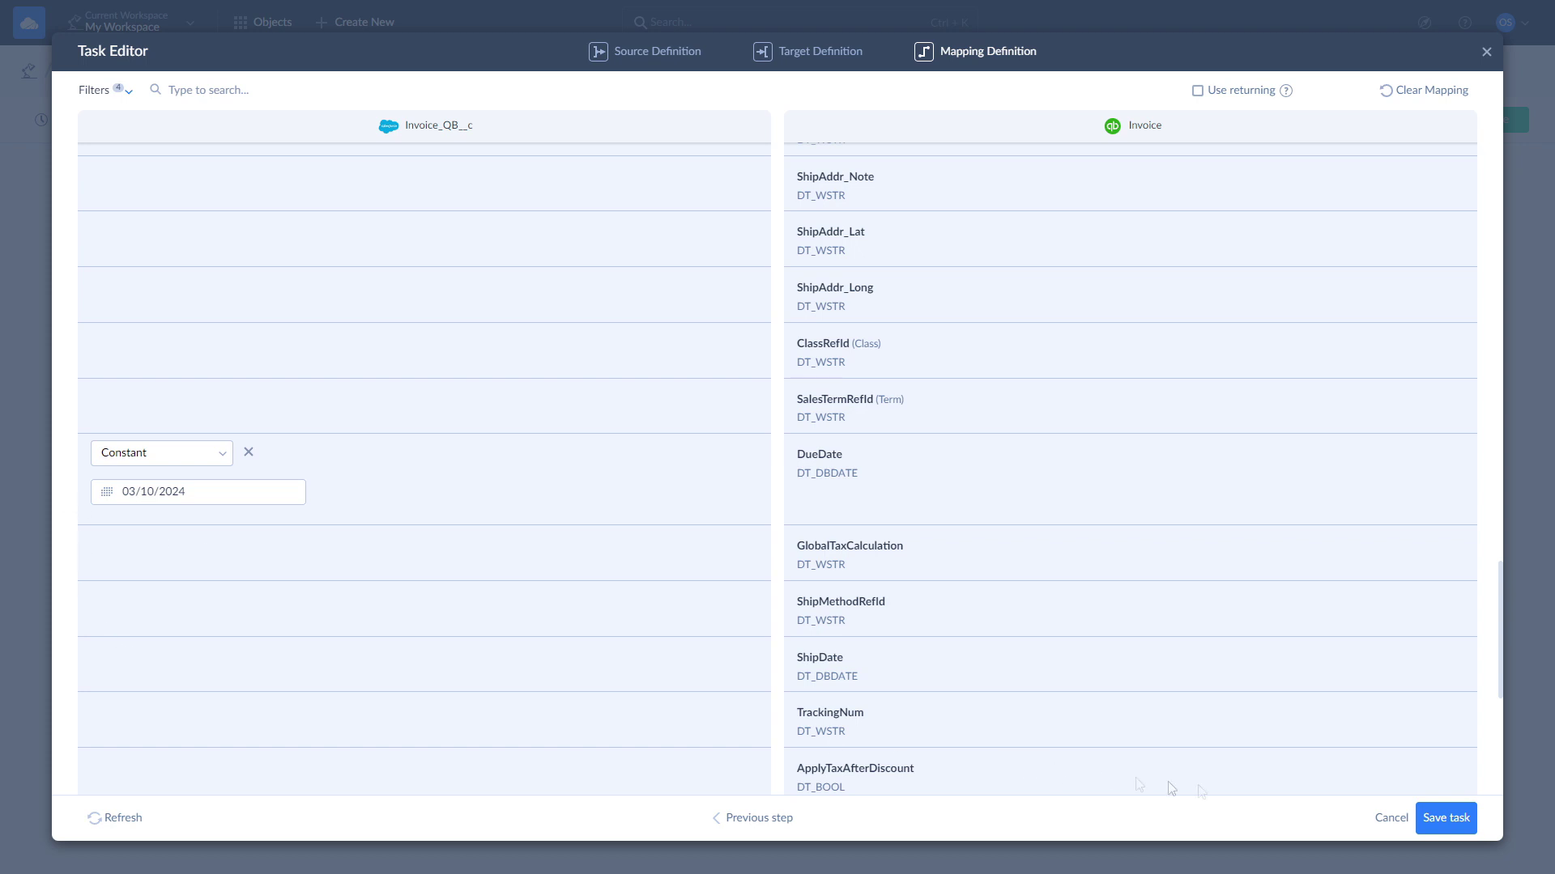
pyautogui.click(1447, 818)
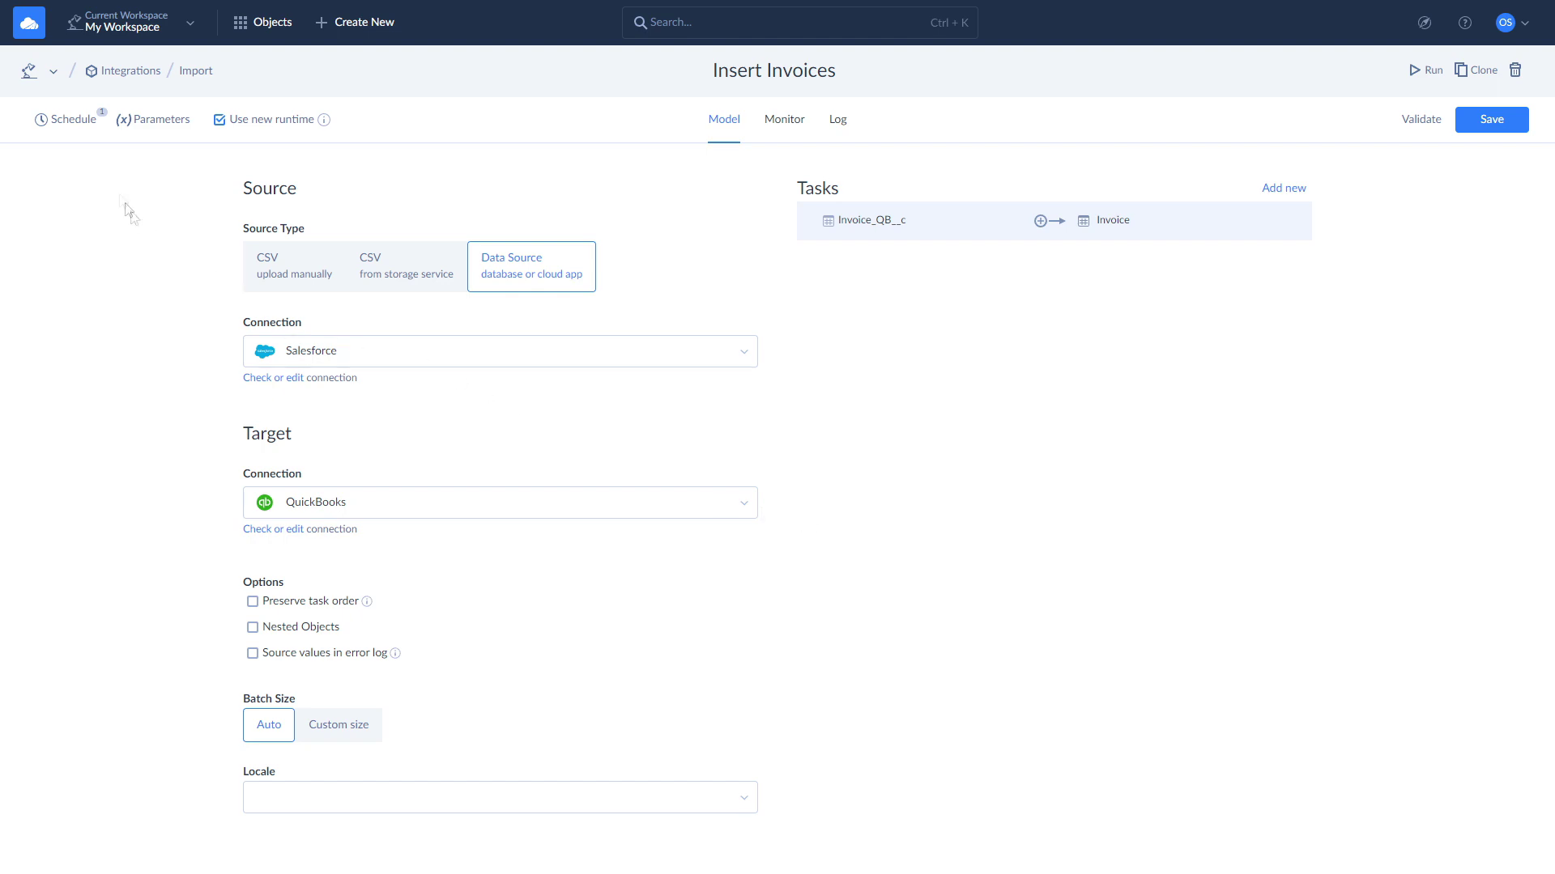
# - Save a recurring weekly schedule for Mondays at 17:00, starting now
pyautogui.click(67, 122)
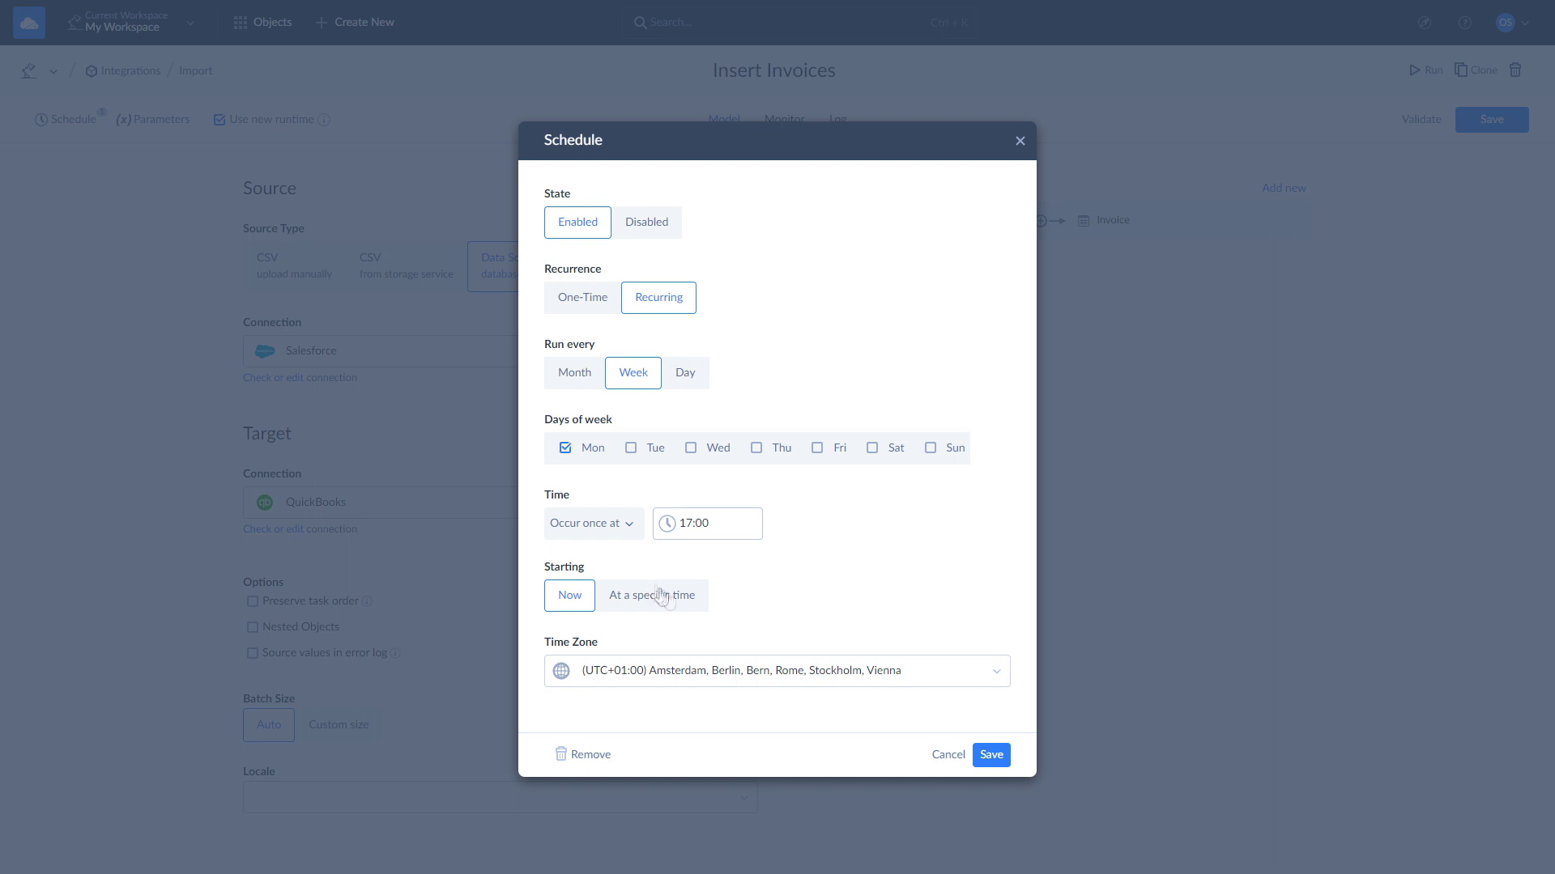
pyautogui.click(1008, 758)
pyautogui.click(778, 121)
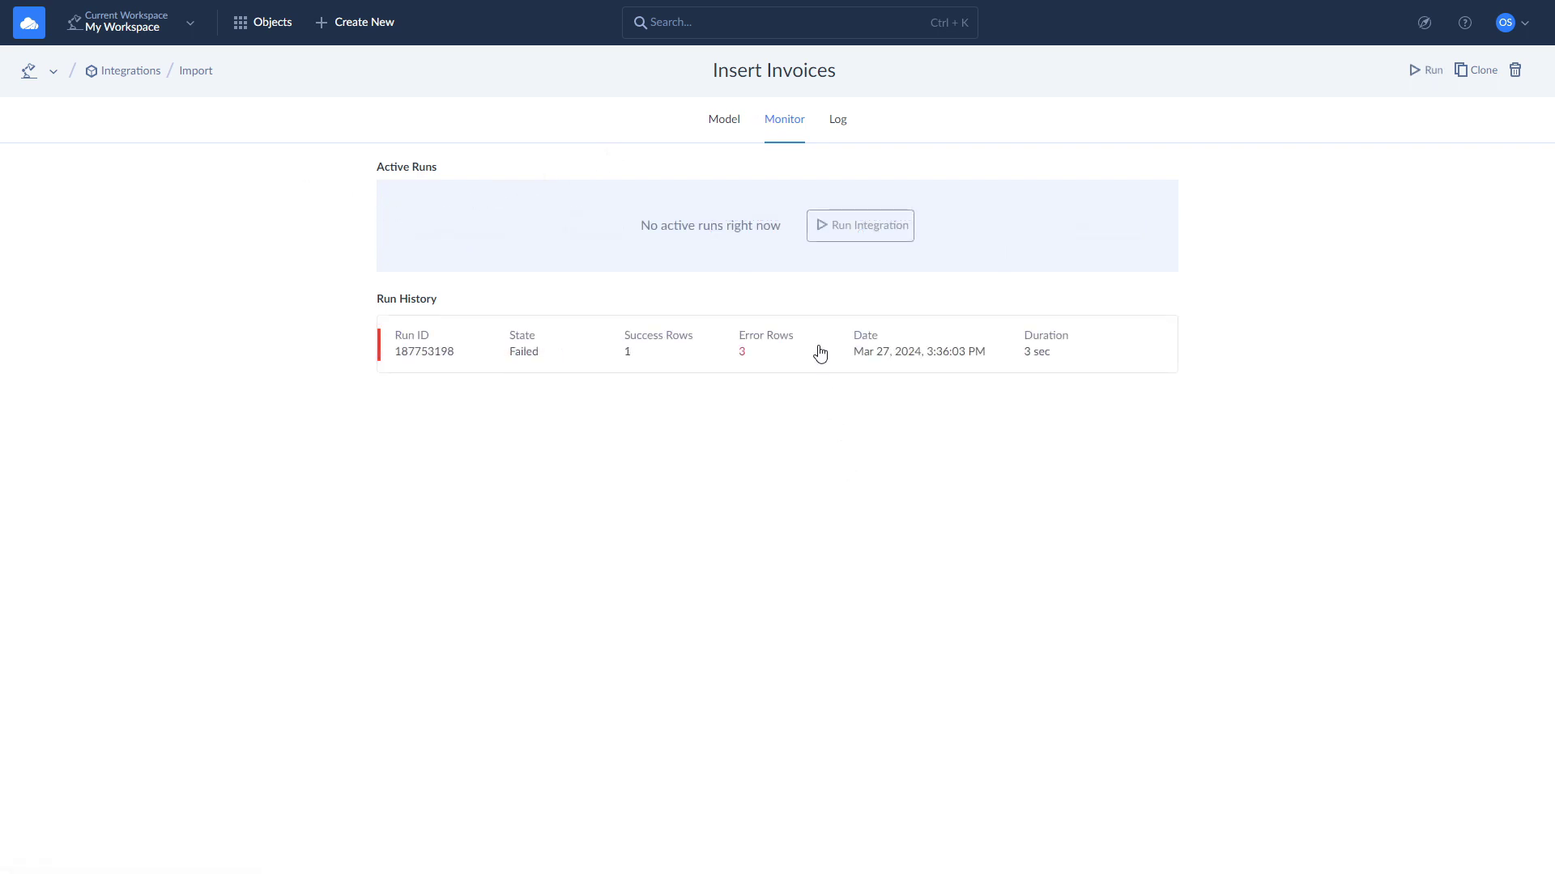
# - Open the failed run's details and preview its three error rows
pyautogui.click(821, 353)
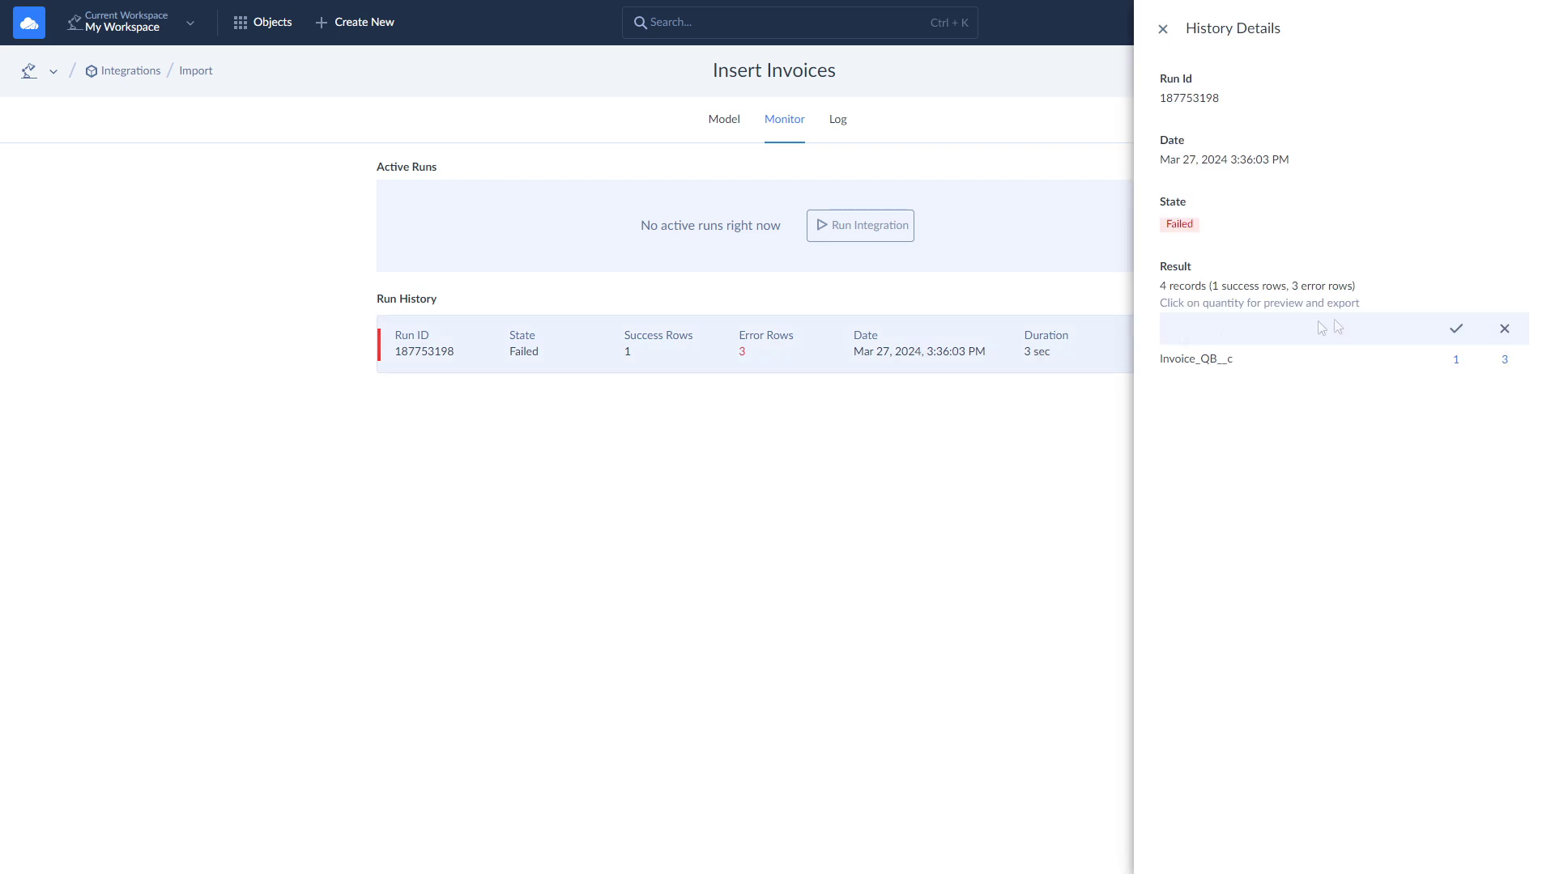
pyautogui.click(1505, 359)
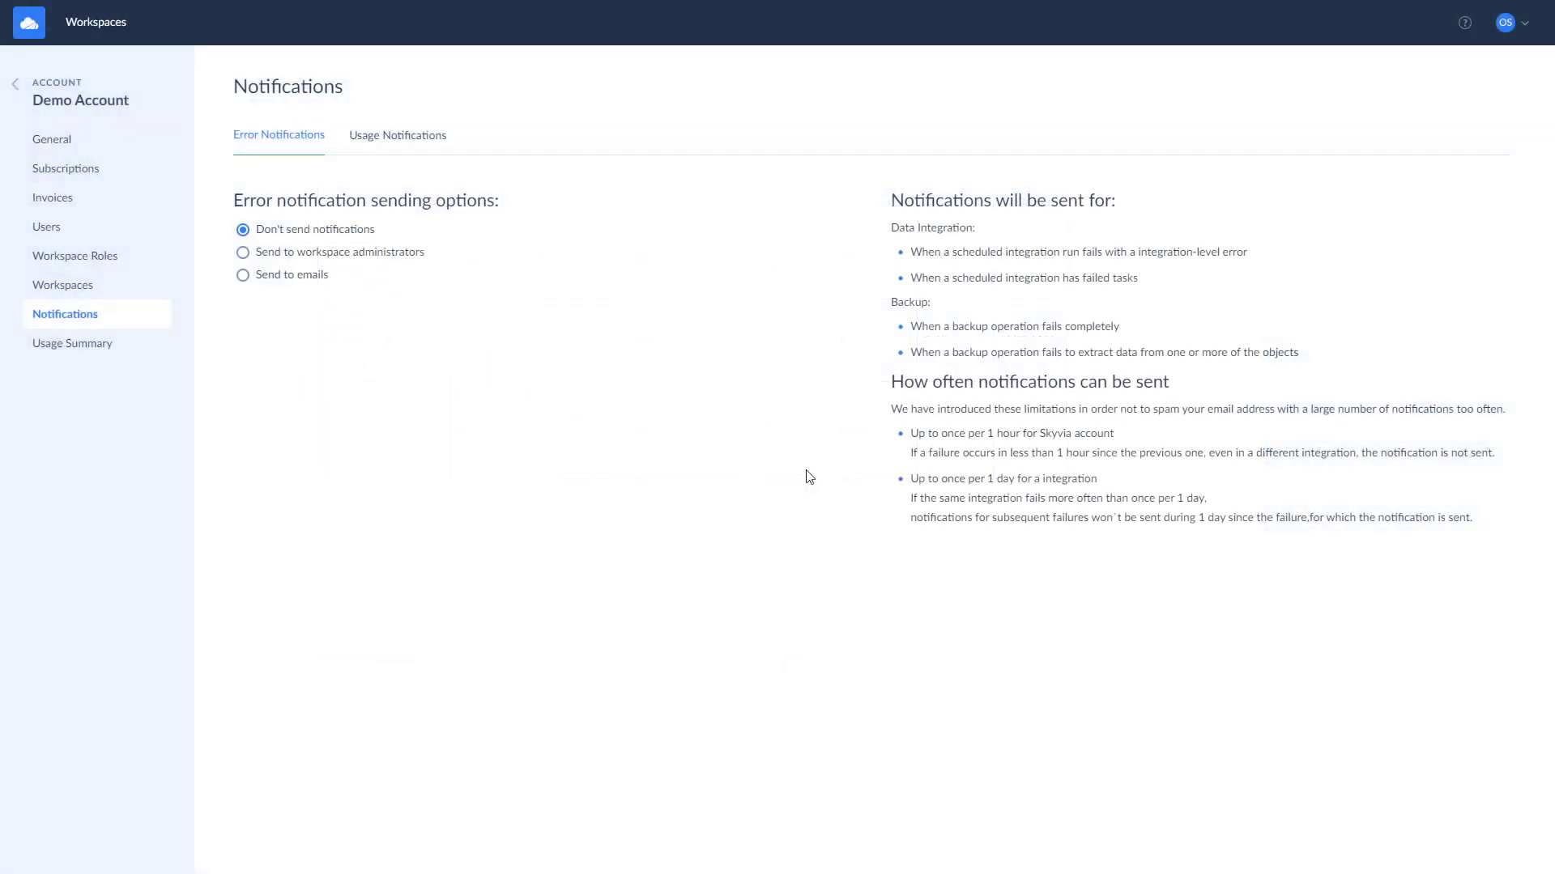
# - Choose 'Send to workspace administrators' under Error Notifications
pyautogui.click(243, 254)
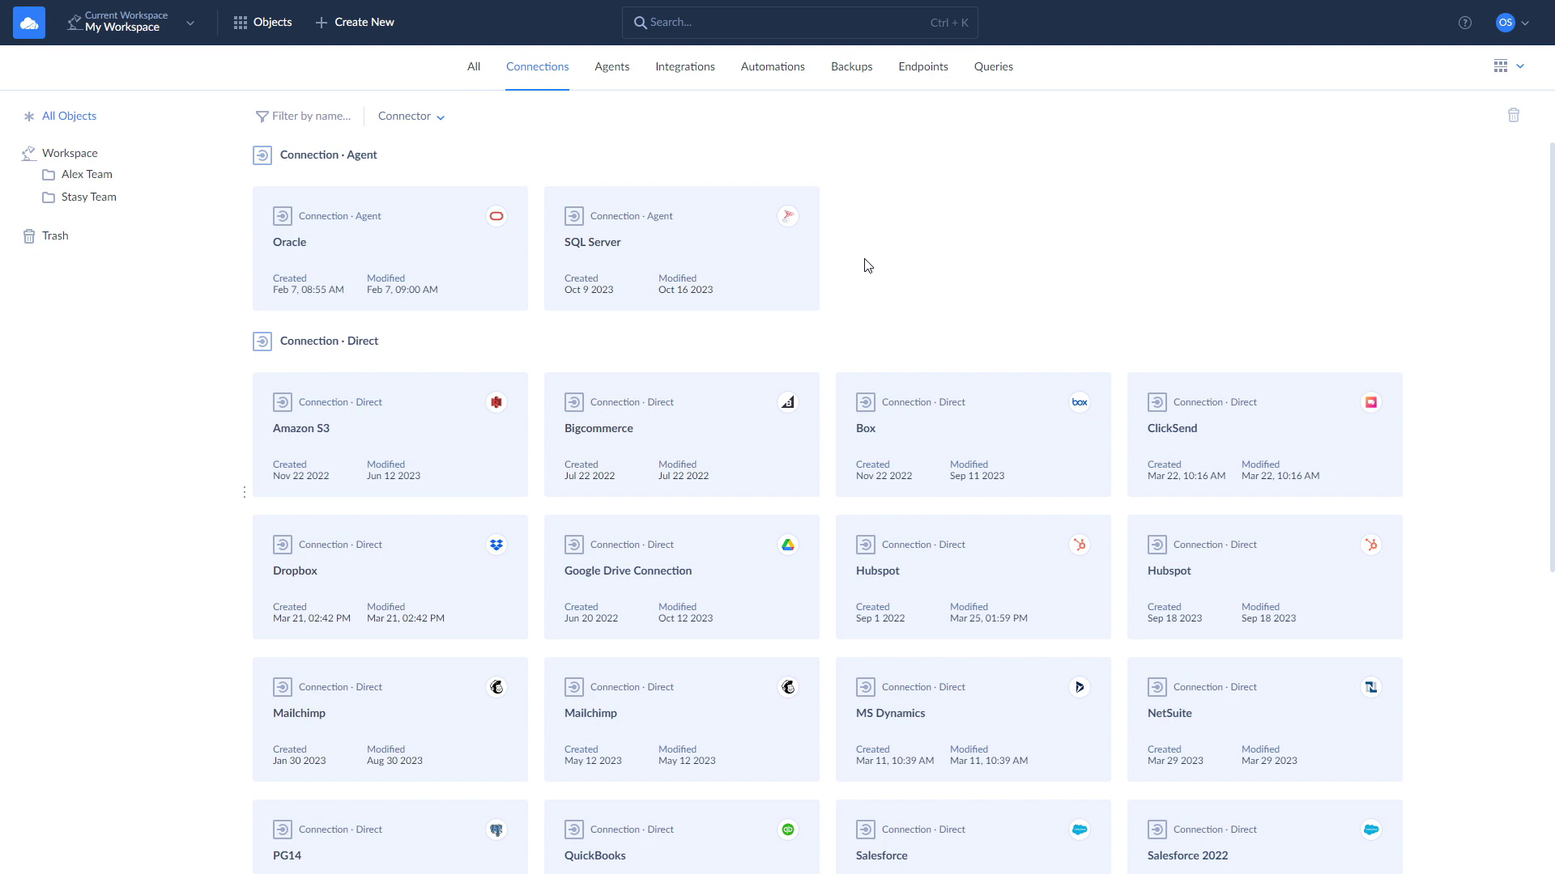
# - Start a Data Source import, selecting QuickBooks as source and Salesforce as target connection
pyautogui.click(376, 21)
pyautogui.click(511, 182)
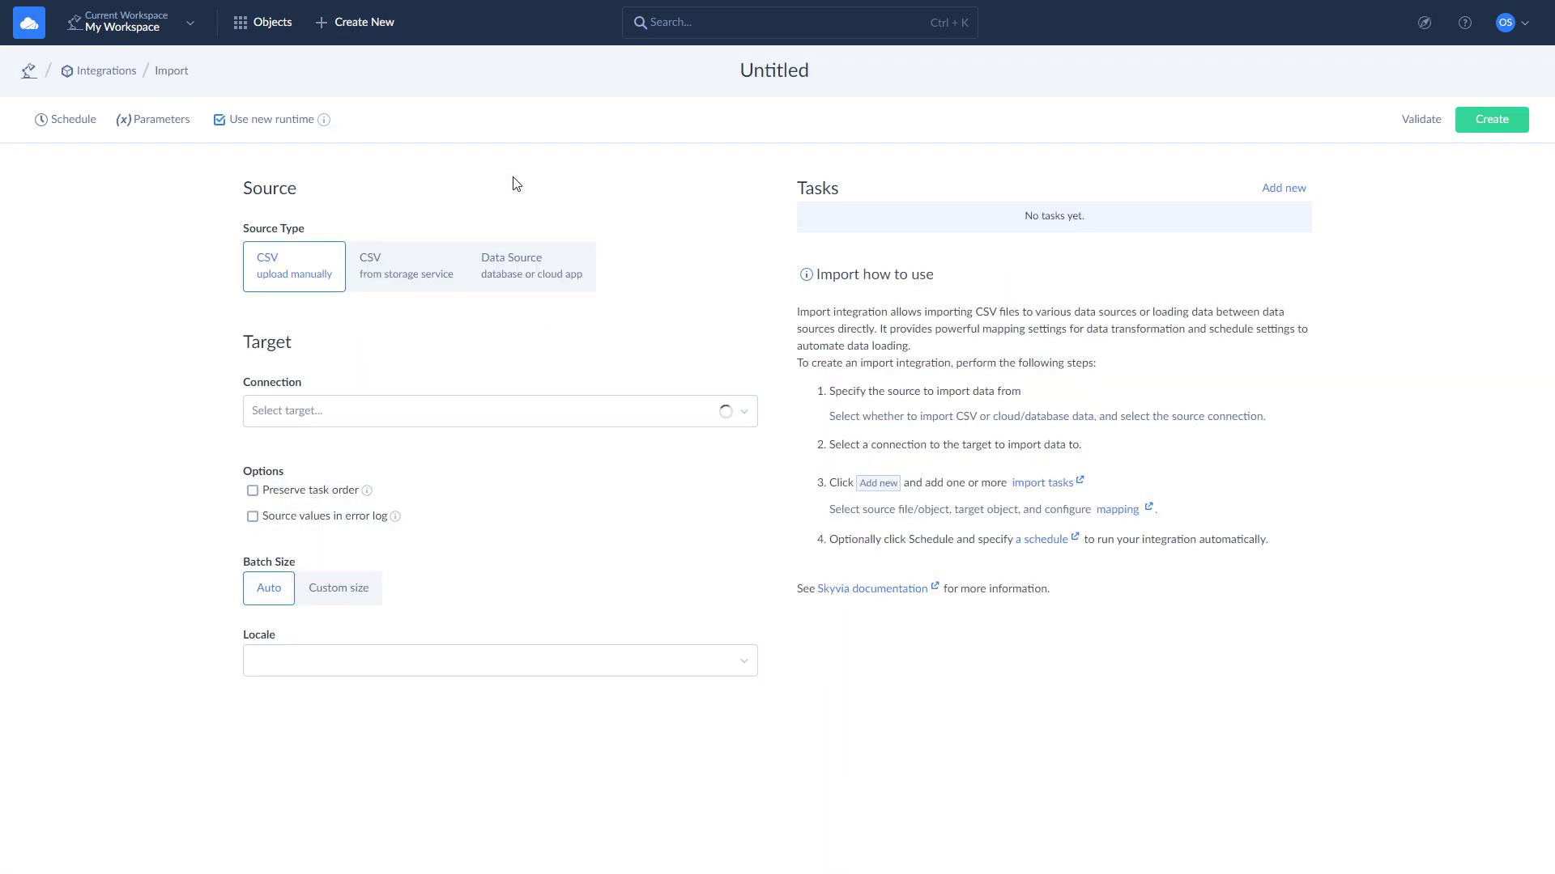
pyautogui.click(536, 269)
pyautogui.click(532, 355)
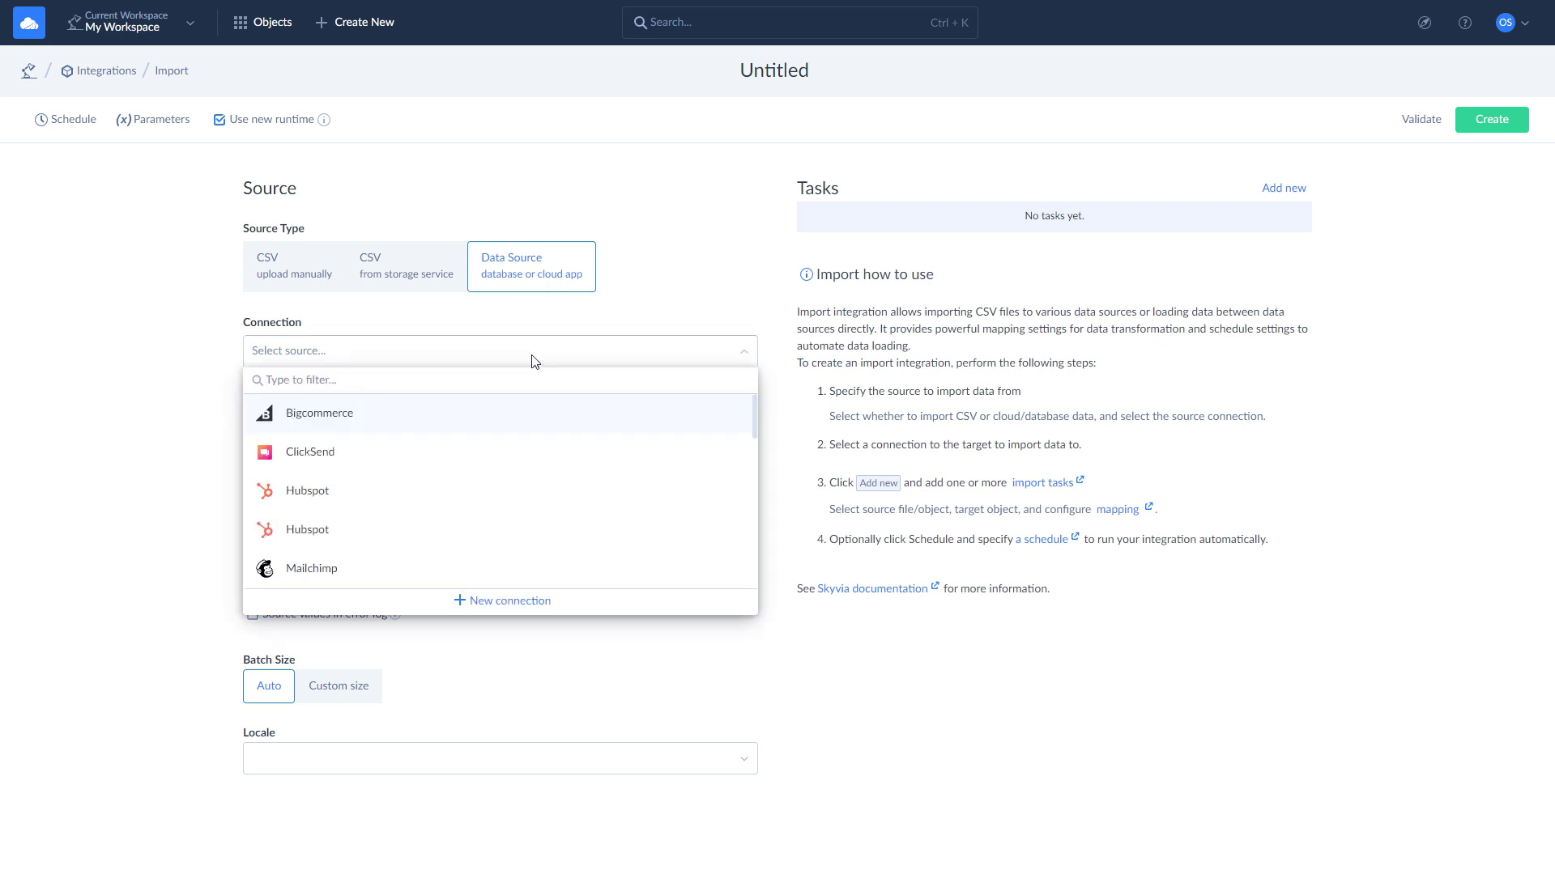
pyautogui.write('quic')
pyautogui.click(518, 414)
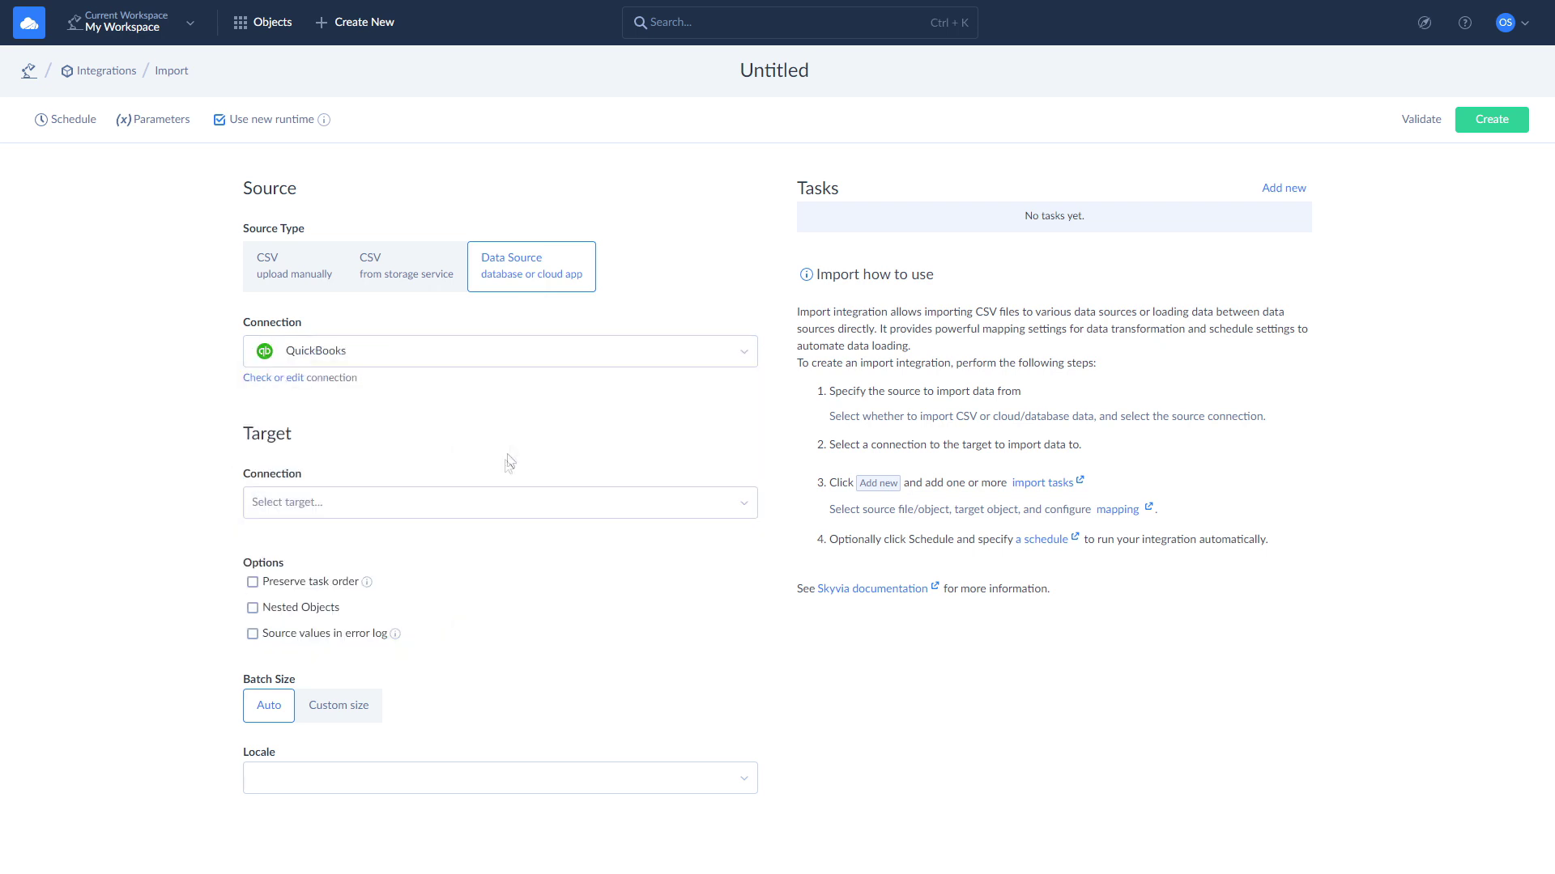
pyautogui.click(483, 501)
pyautogui.write('sales')
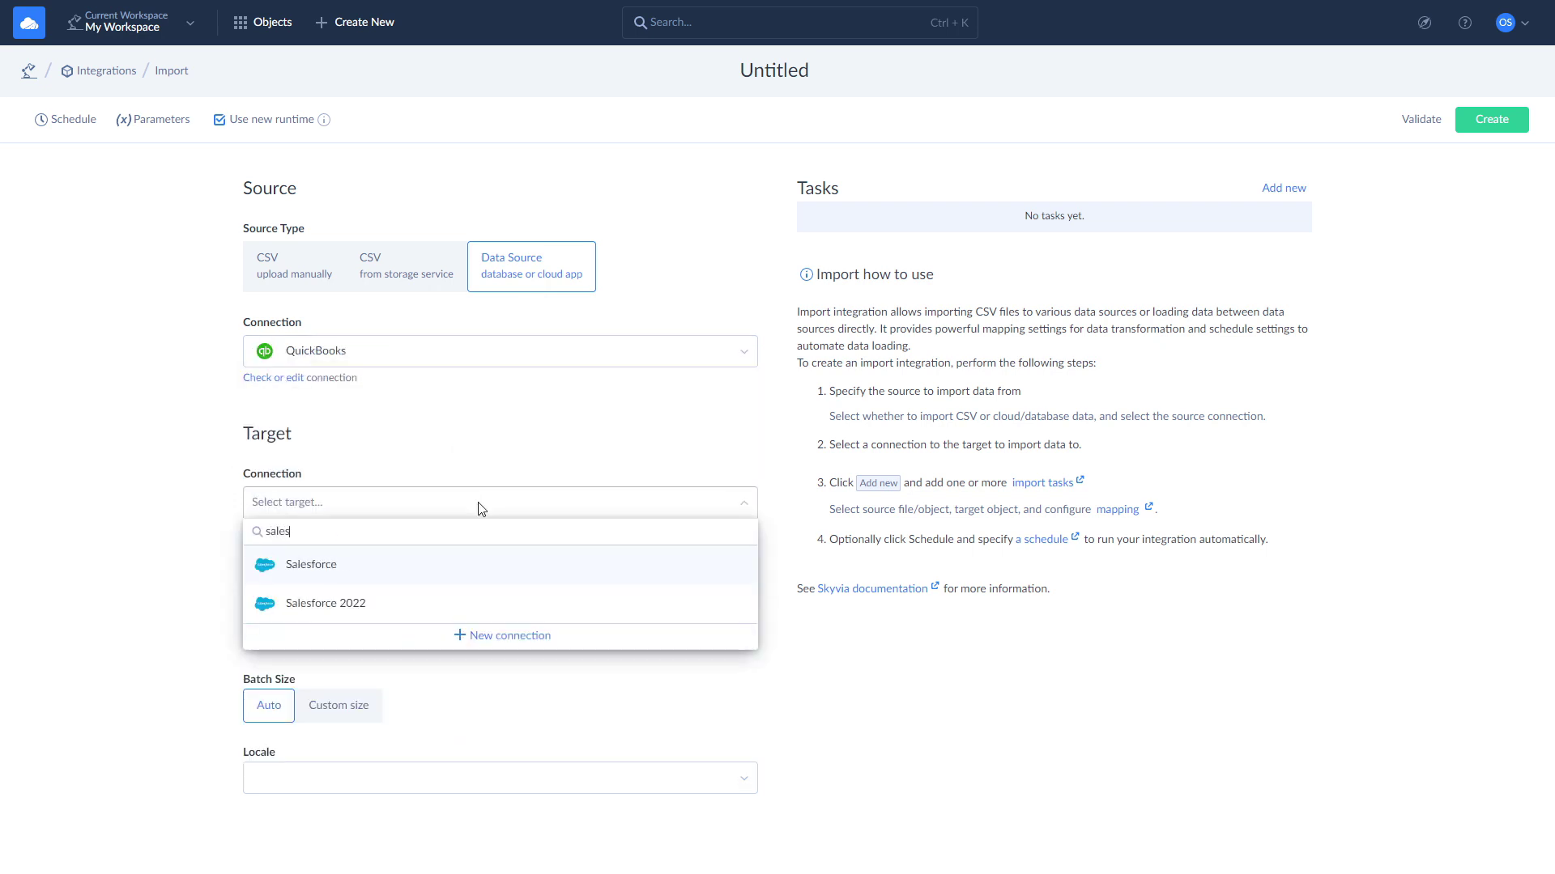
pyautogui.click(441, 567)
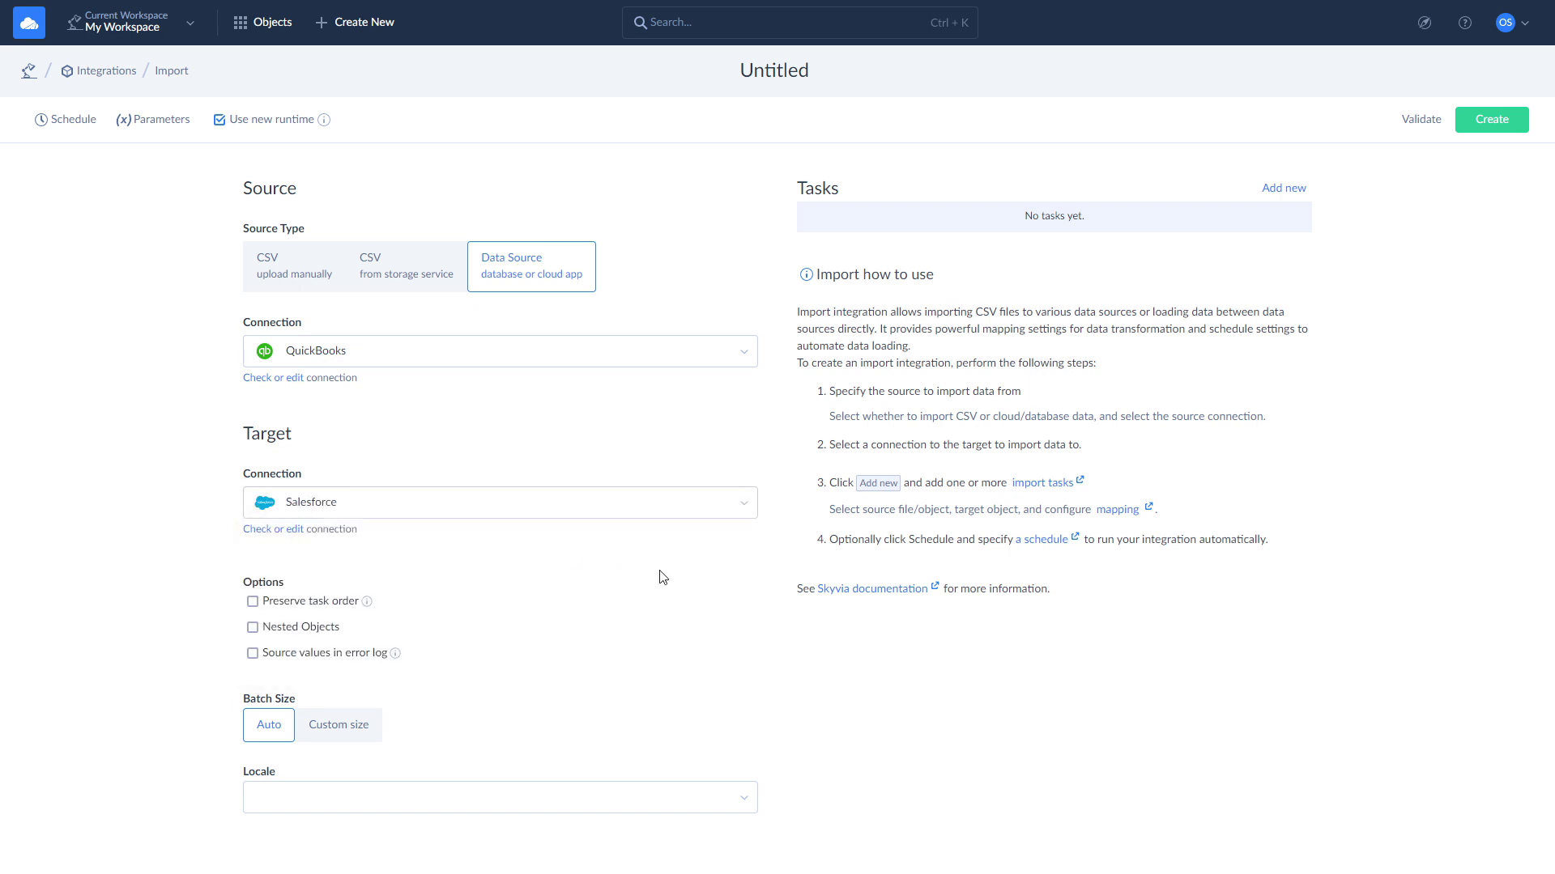
# - Add an import task that updates Salesforce Invoice_QB__c records from the QuickBooks Invoice object
pyautogui.click(1286, 191)
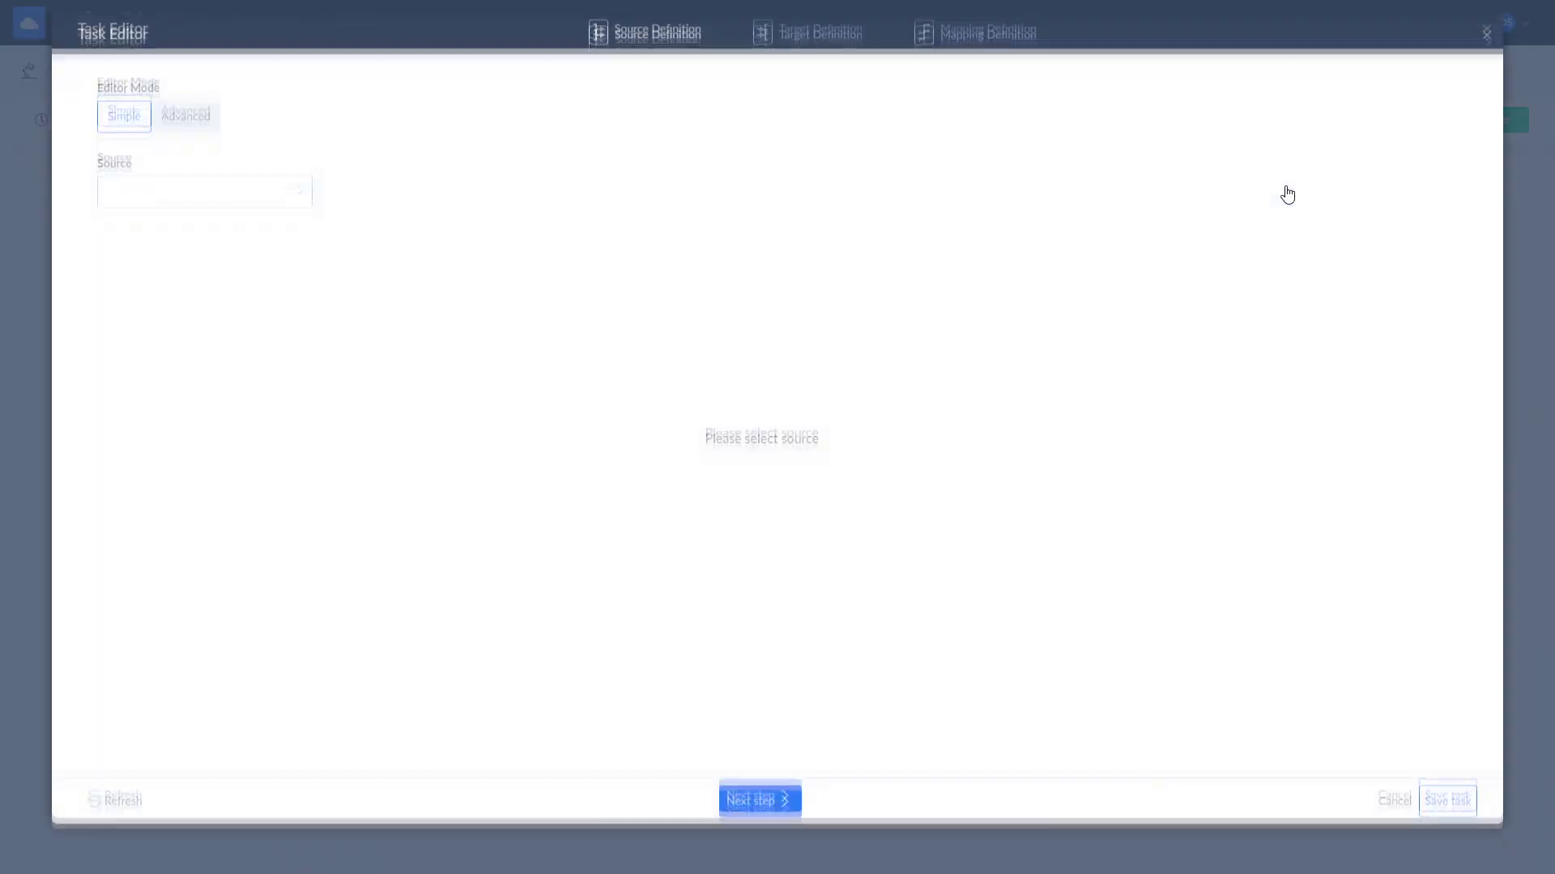
pyautogui.click(300, 220)
pyautogui.write('i')
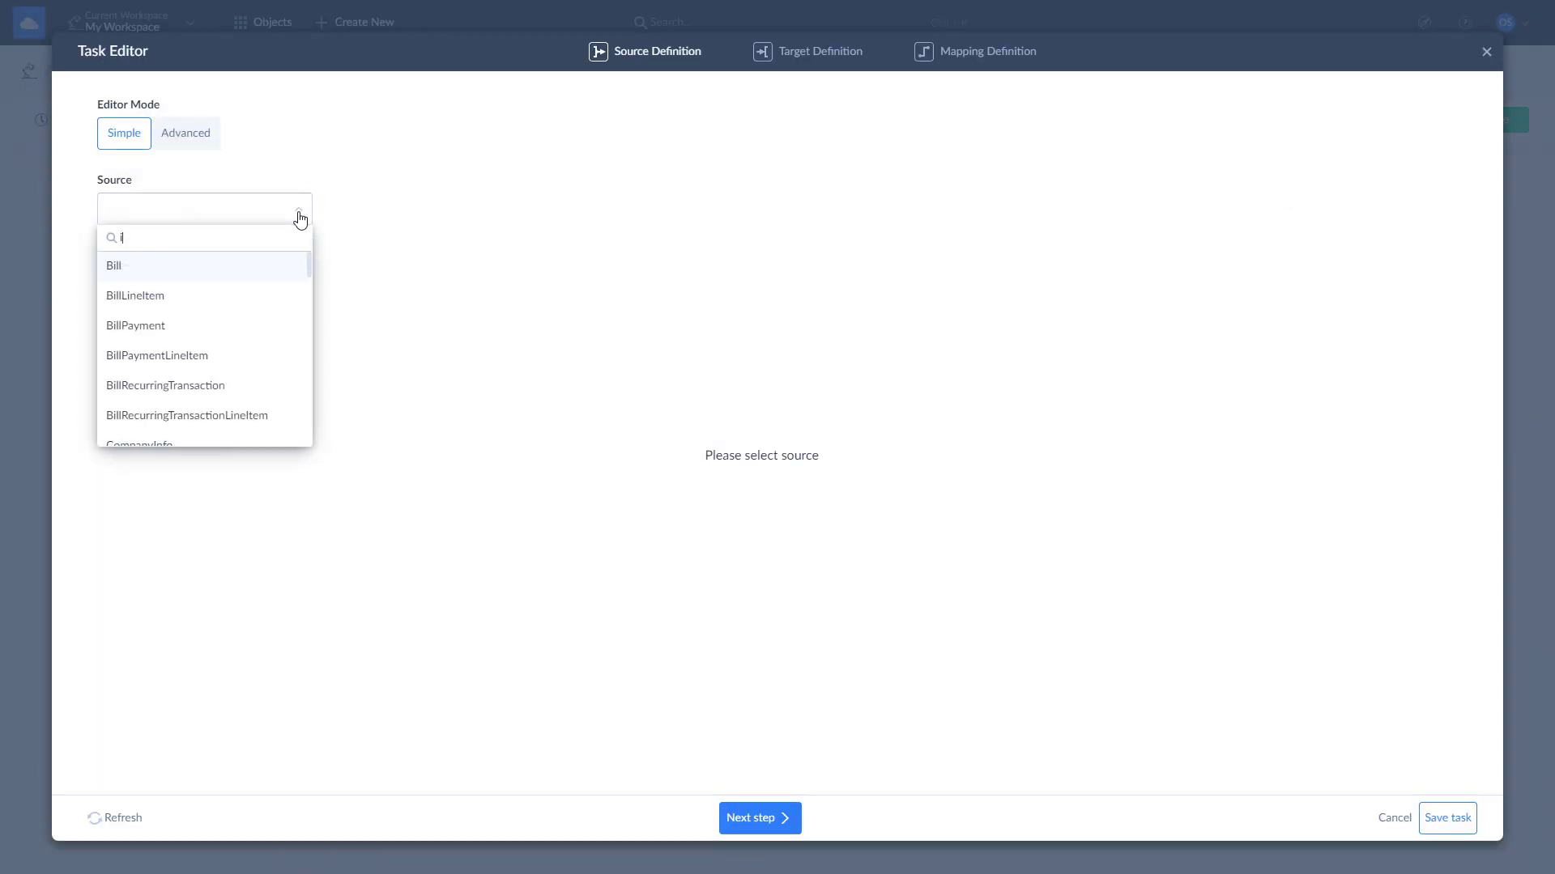
pyautogui.write('nvoice')
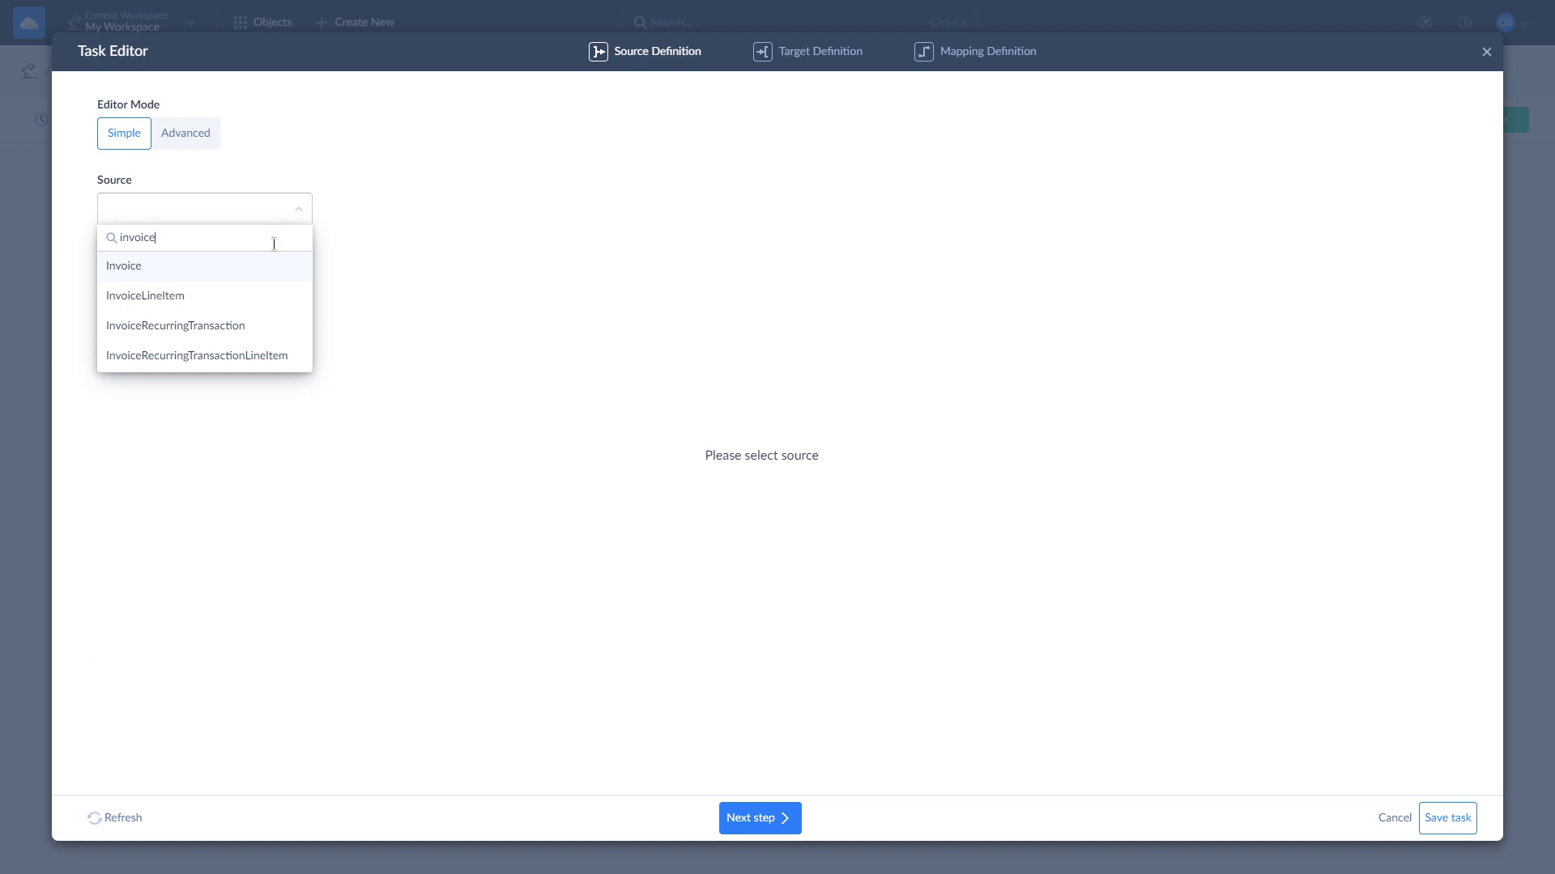
pyautogui.click(262, 269)
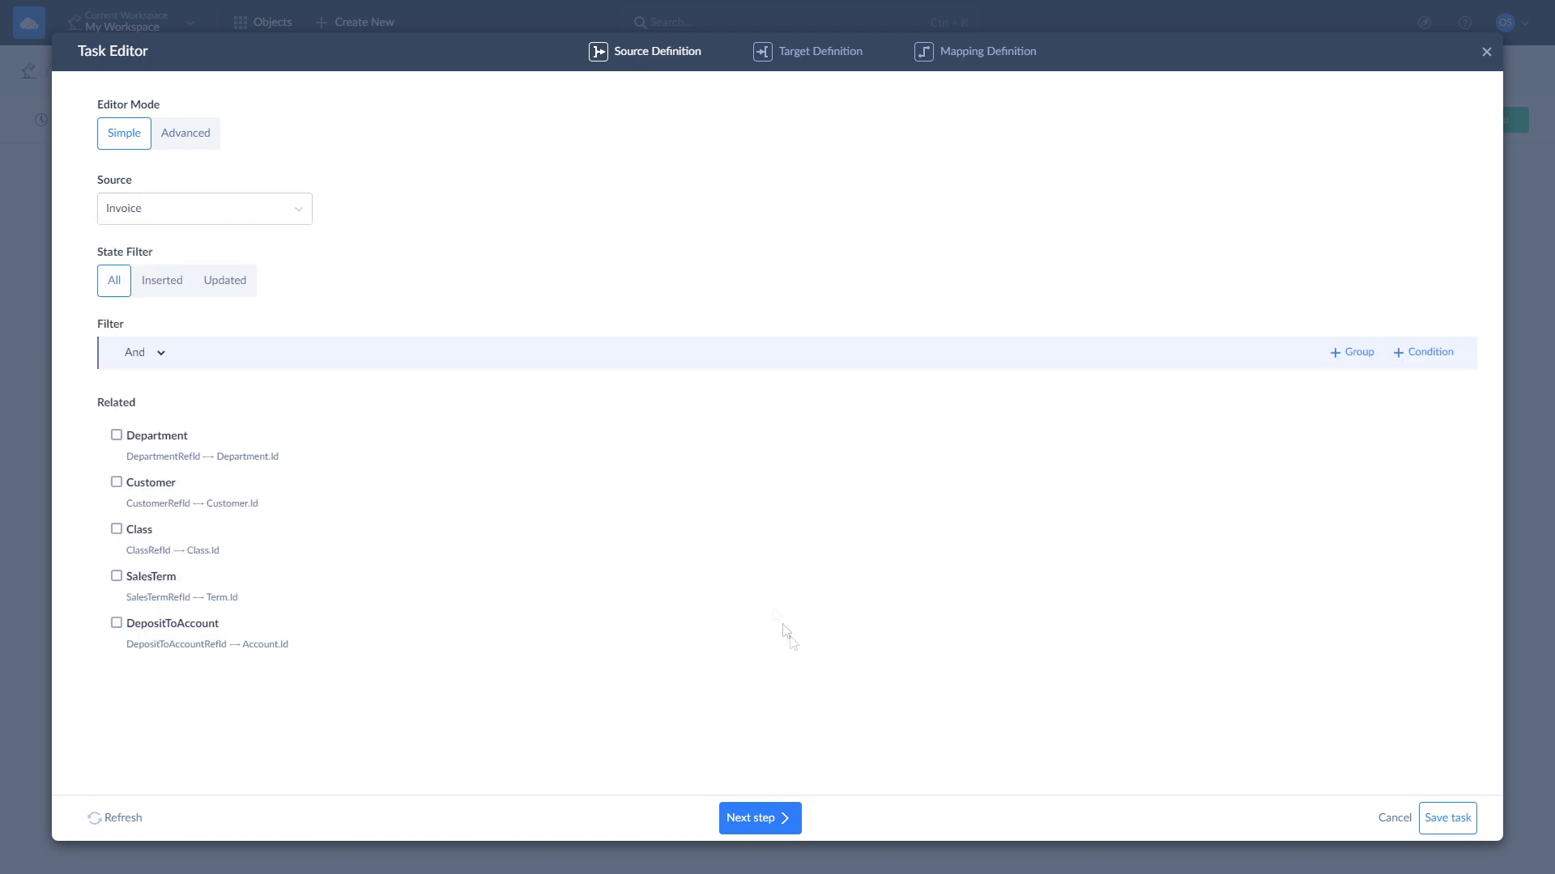
pyautogui.click(773, 821)
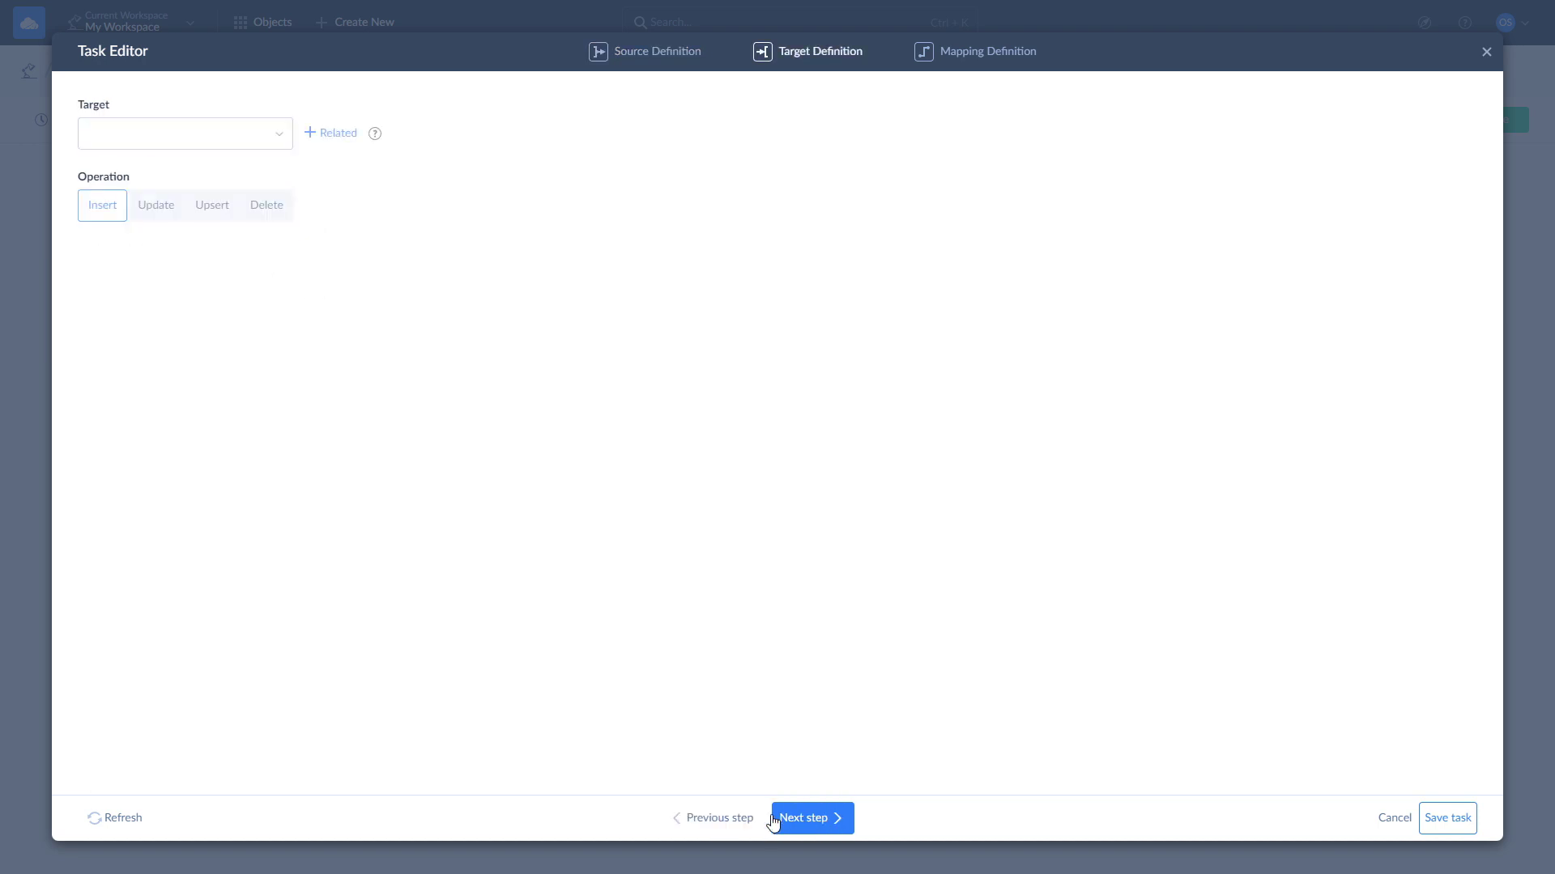
pyautogui.click(220, 145)
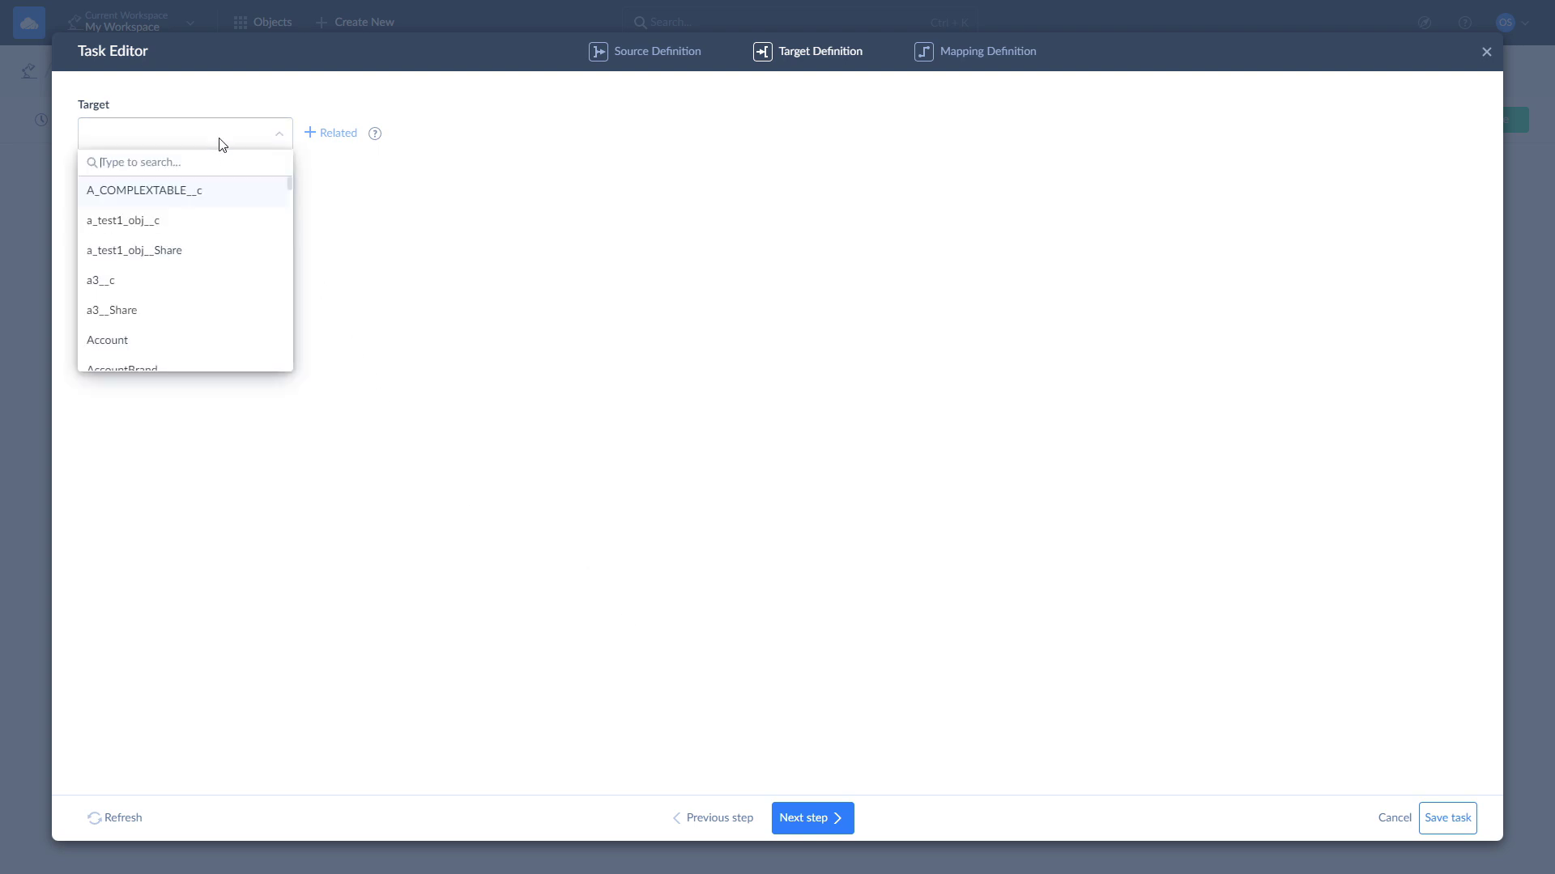
pyautogui.write('invoice')
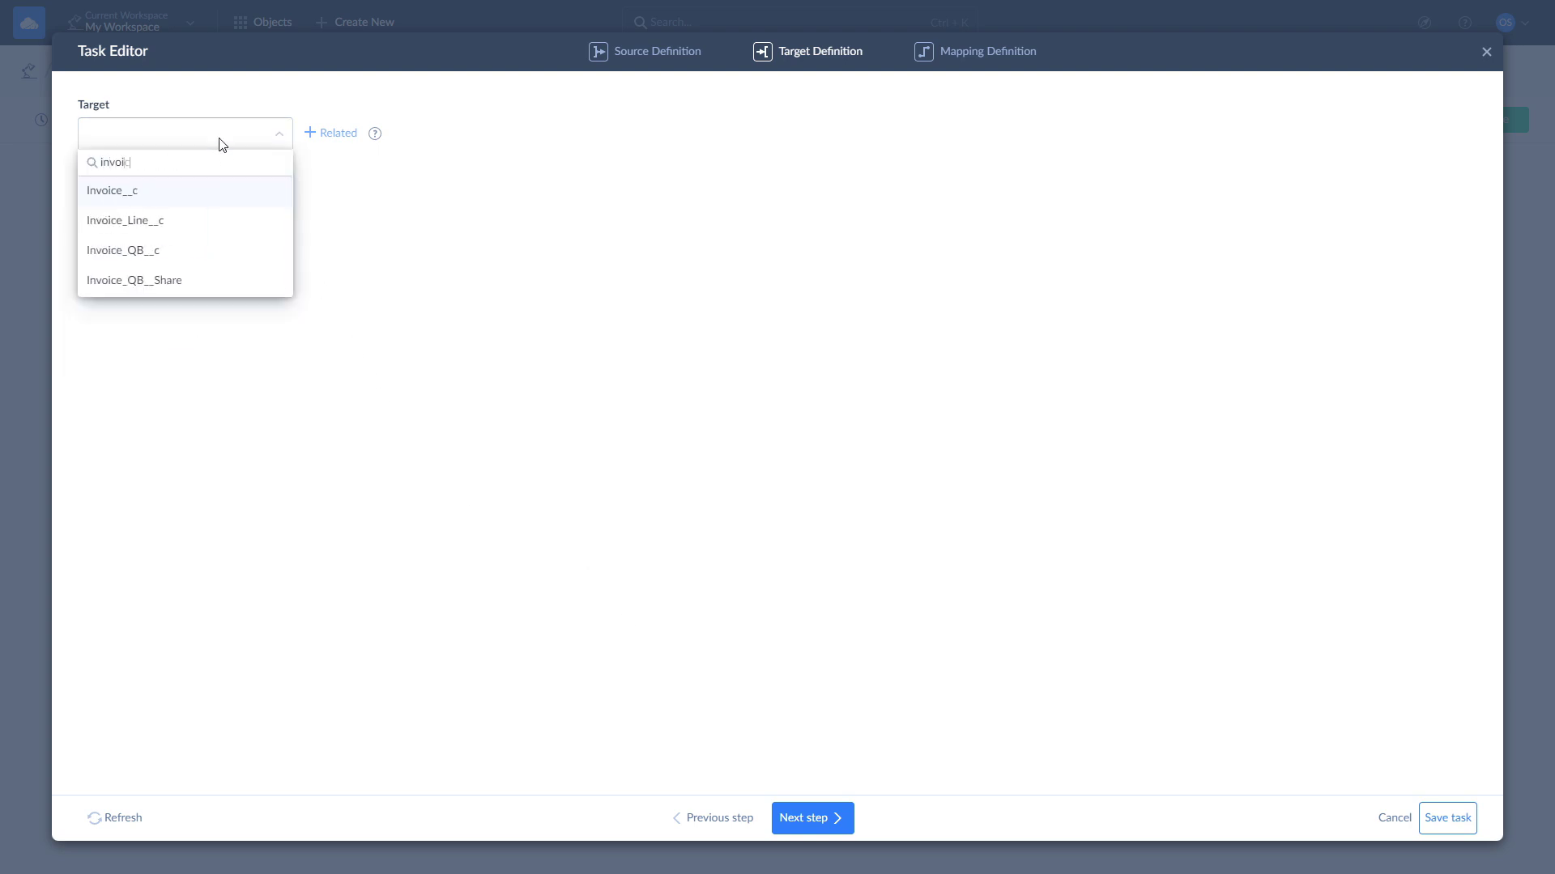
pyautogui.click(197, 251)
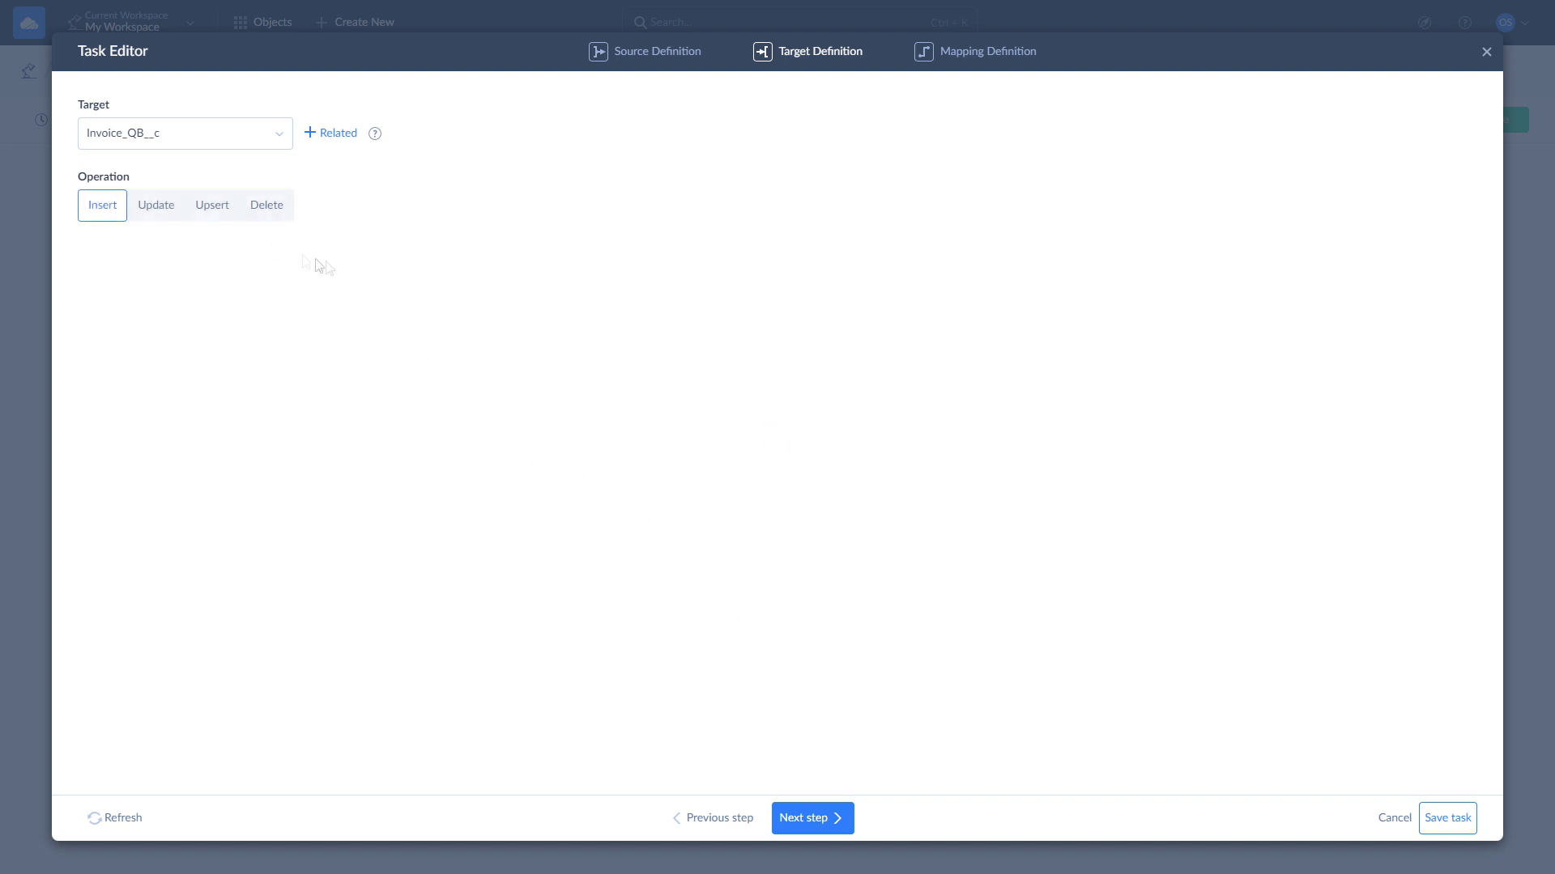
pyautogui.click(165, 215)
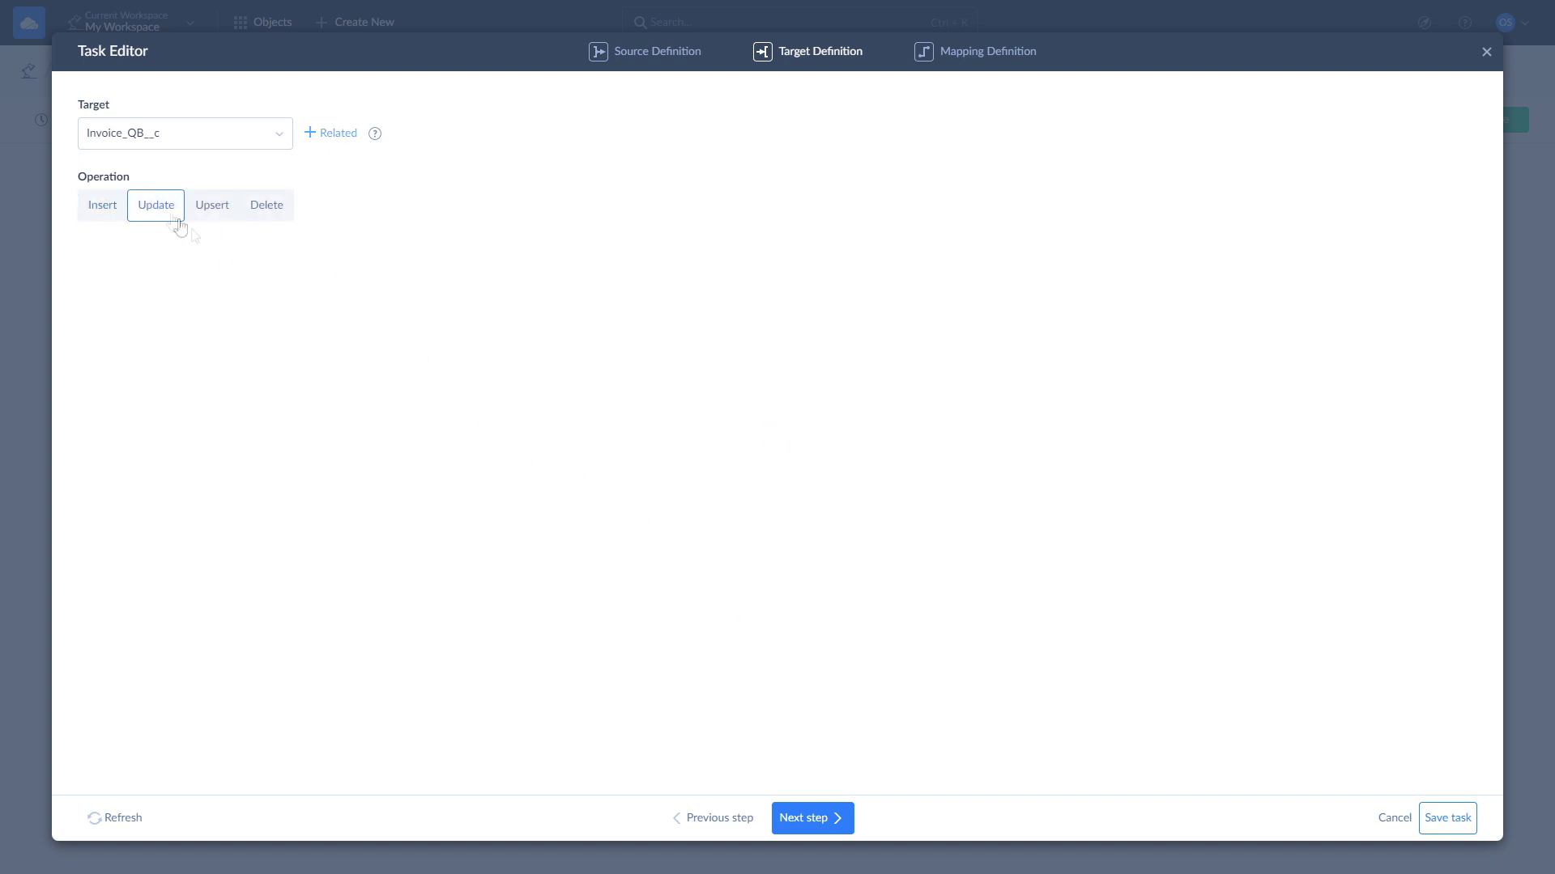
pyautogui.click(809, 813)
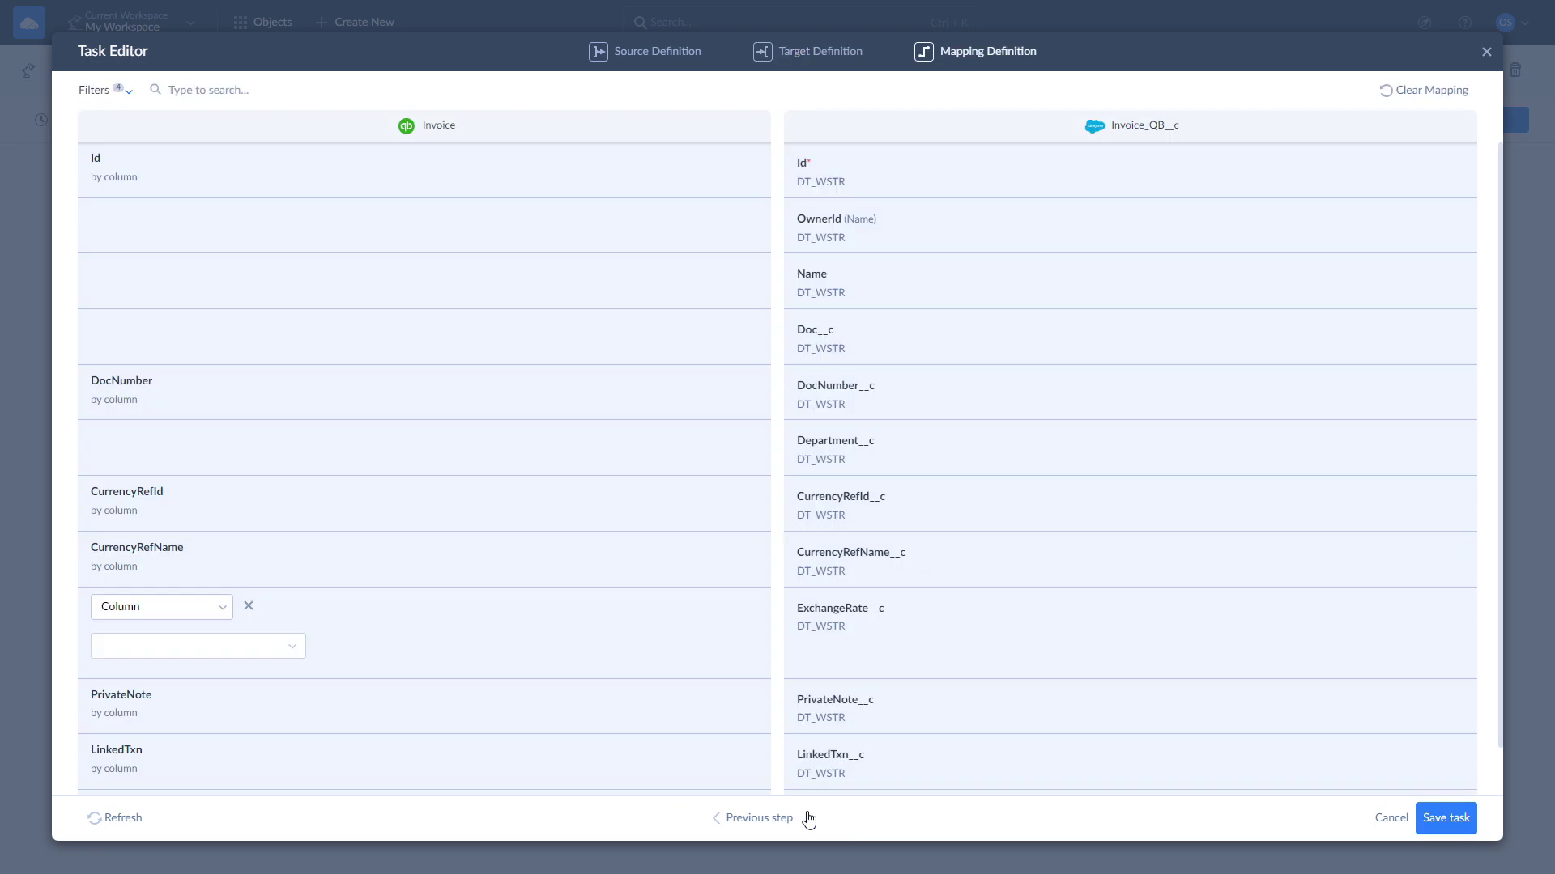
# - Map ExchangeRate onto ExchangeRate__c, then save the task and the integration
pyautogui.click(295, 647)
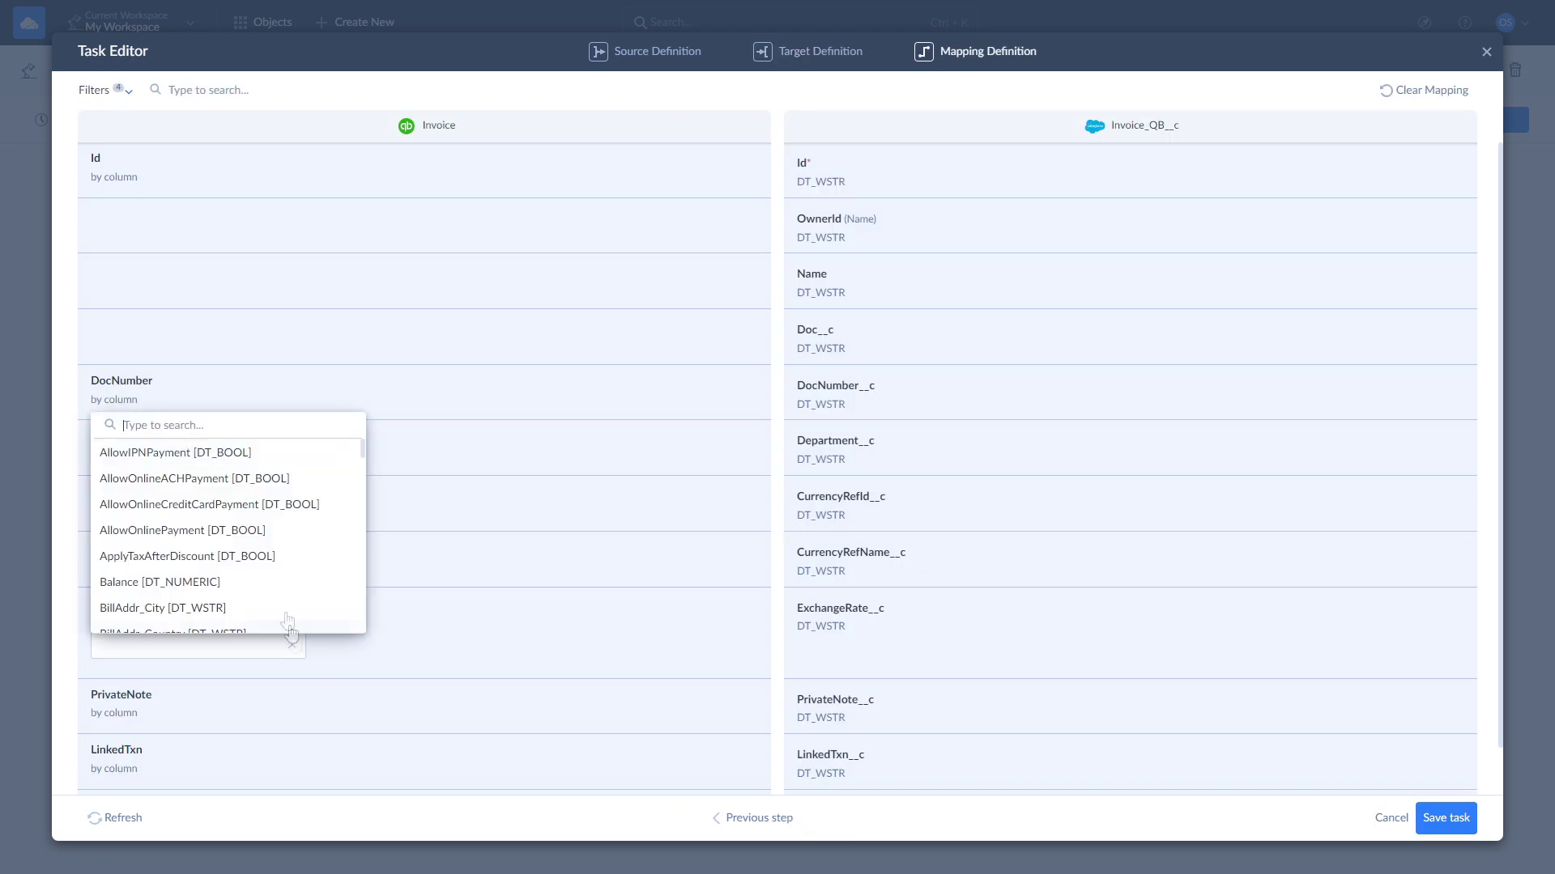
pyautogui.write('exch')
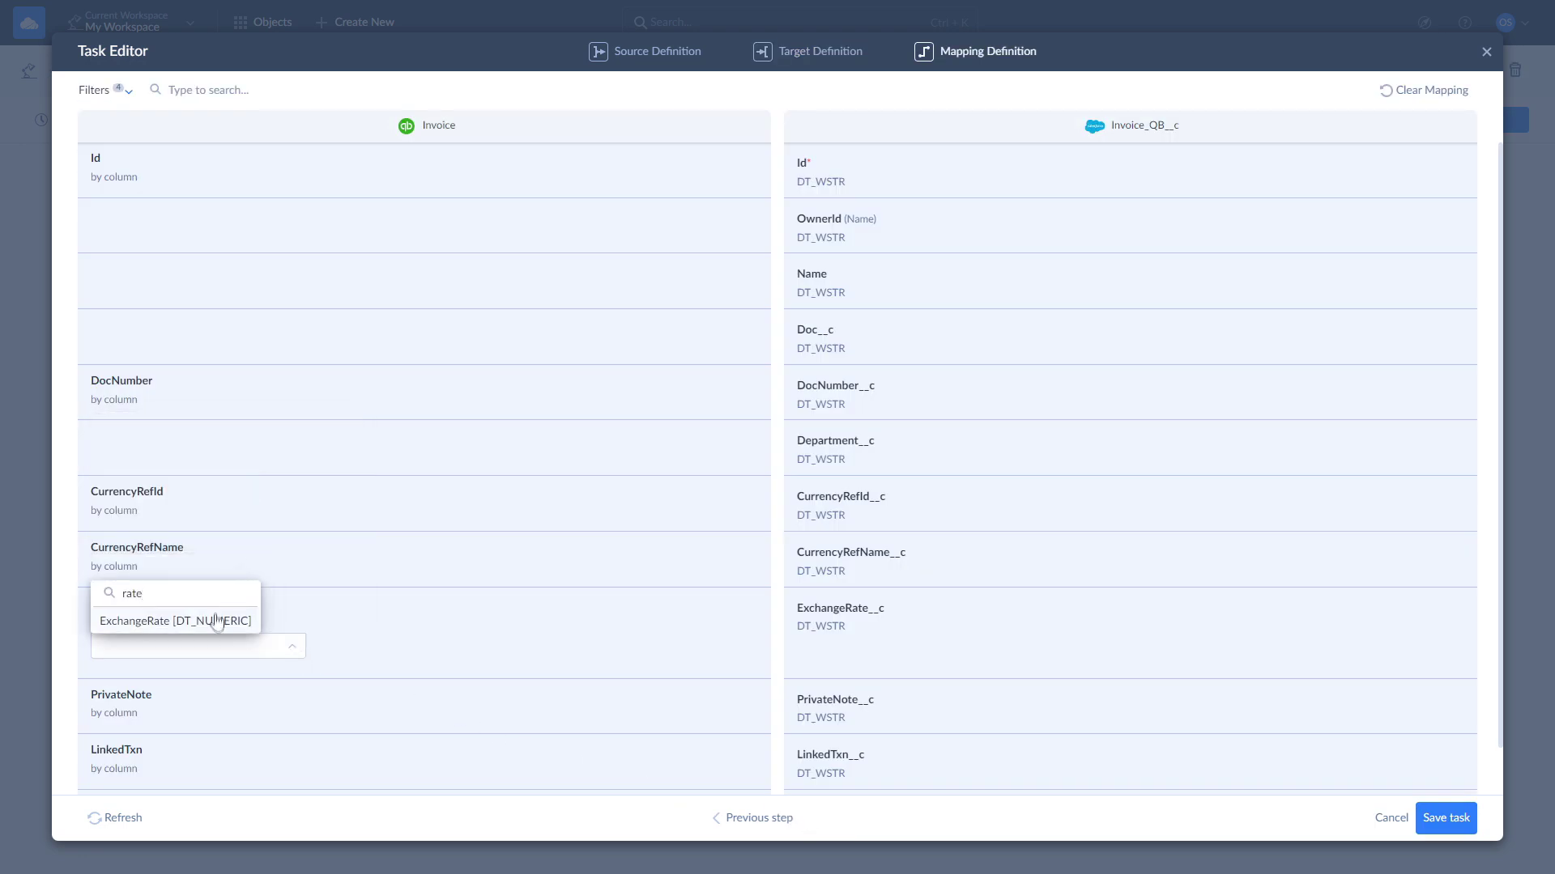
pyautogui.click(216, 619)
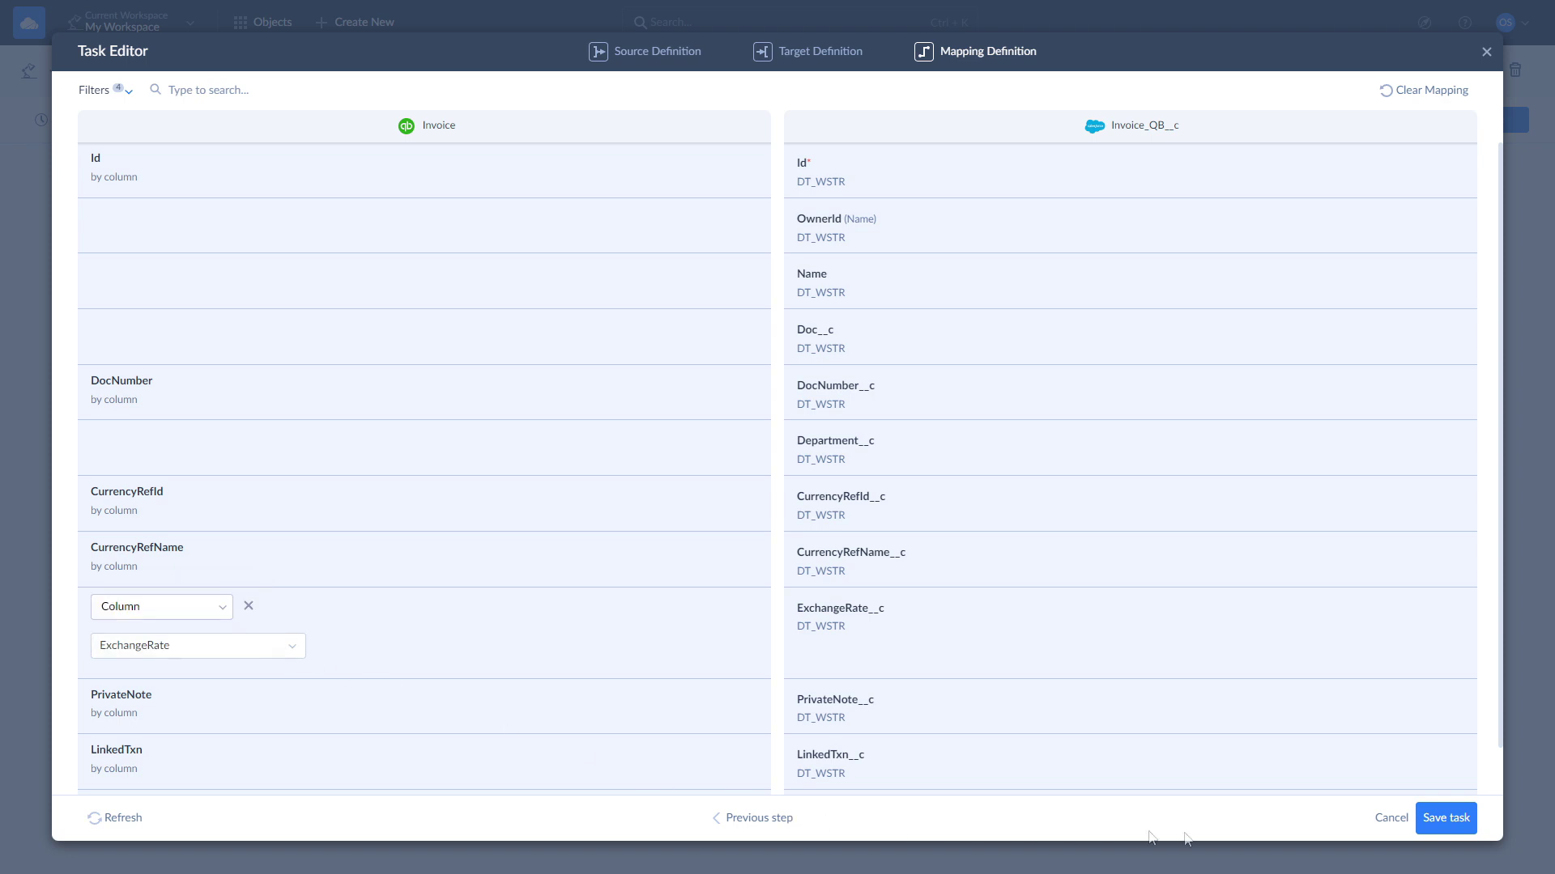
pyautogui.click(1447, 821)
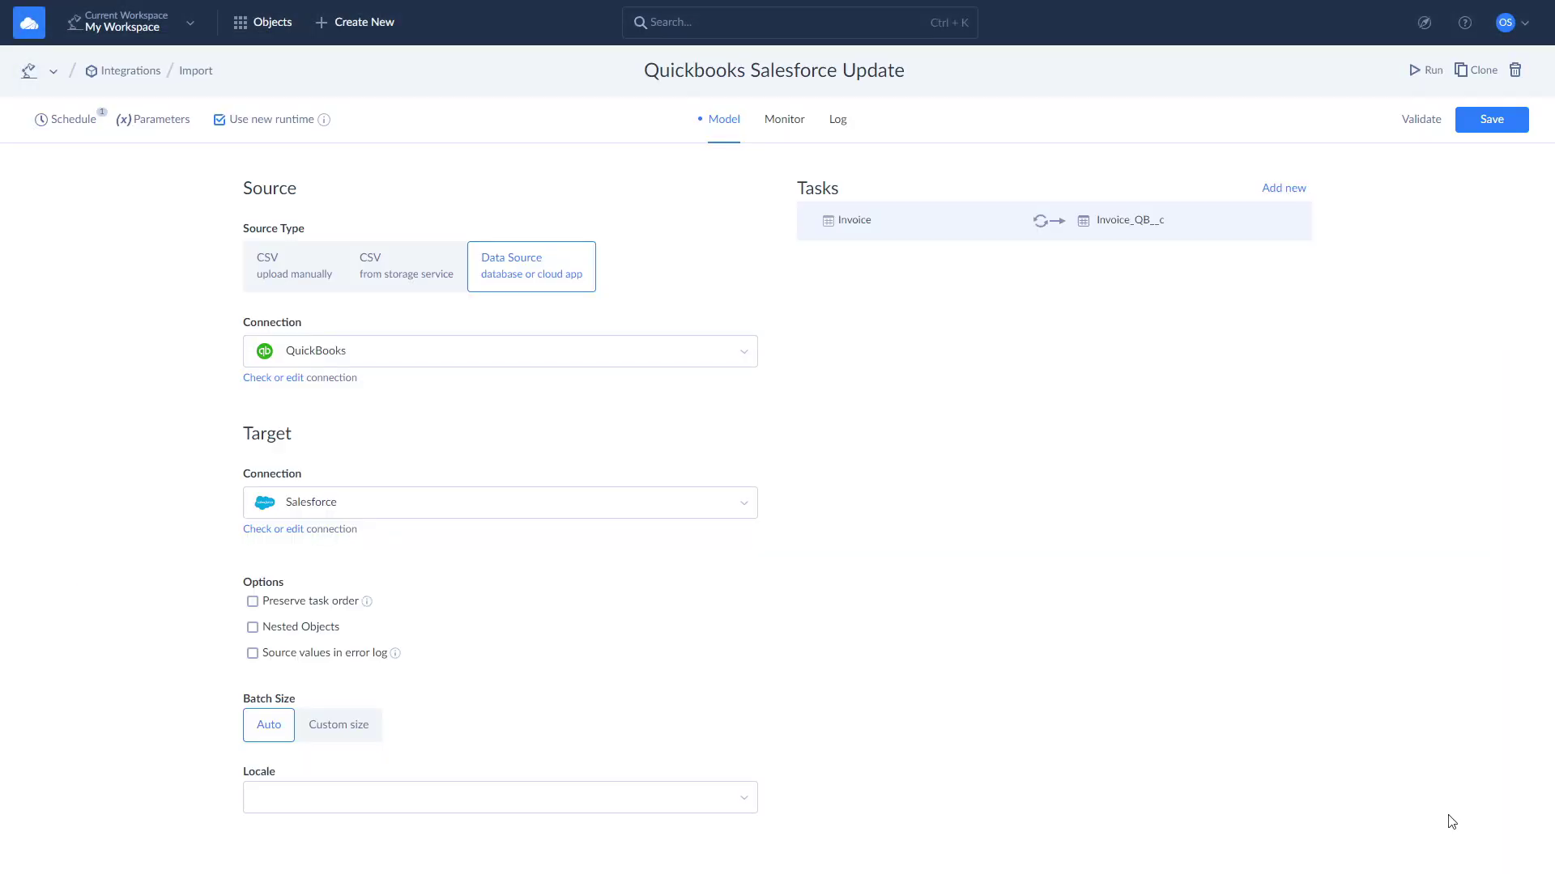
pyautogui.click(1480, 123)
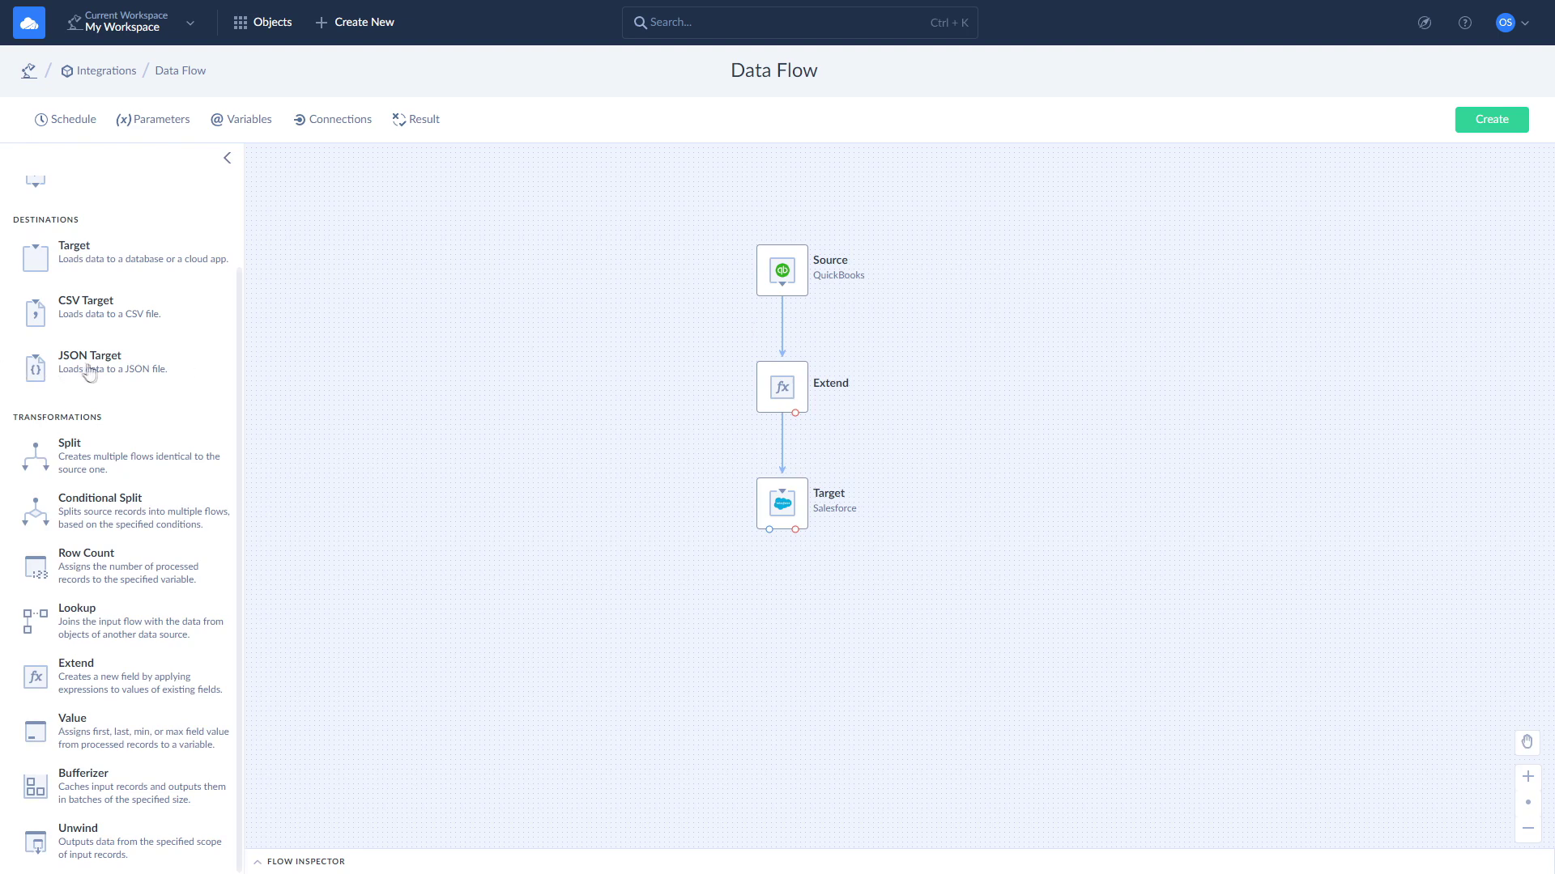
pyautogui.scroll(2, 97, 374)
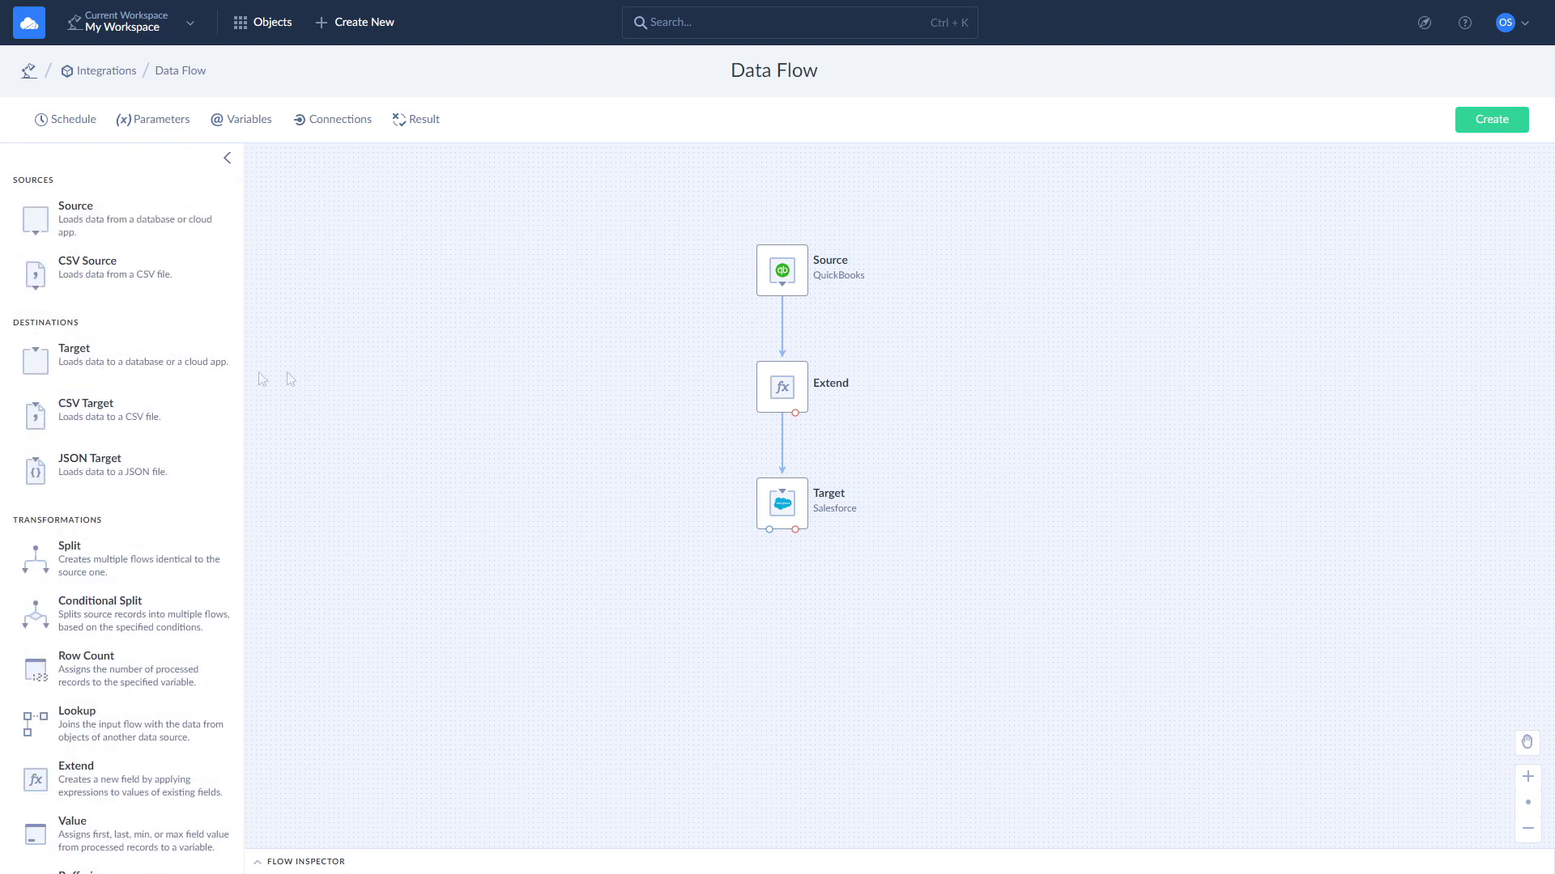
# - Review the Extend output schema's NoteWithNumber expression and apply the mapping
pyautogui.click(789, 385)
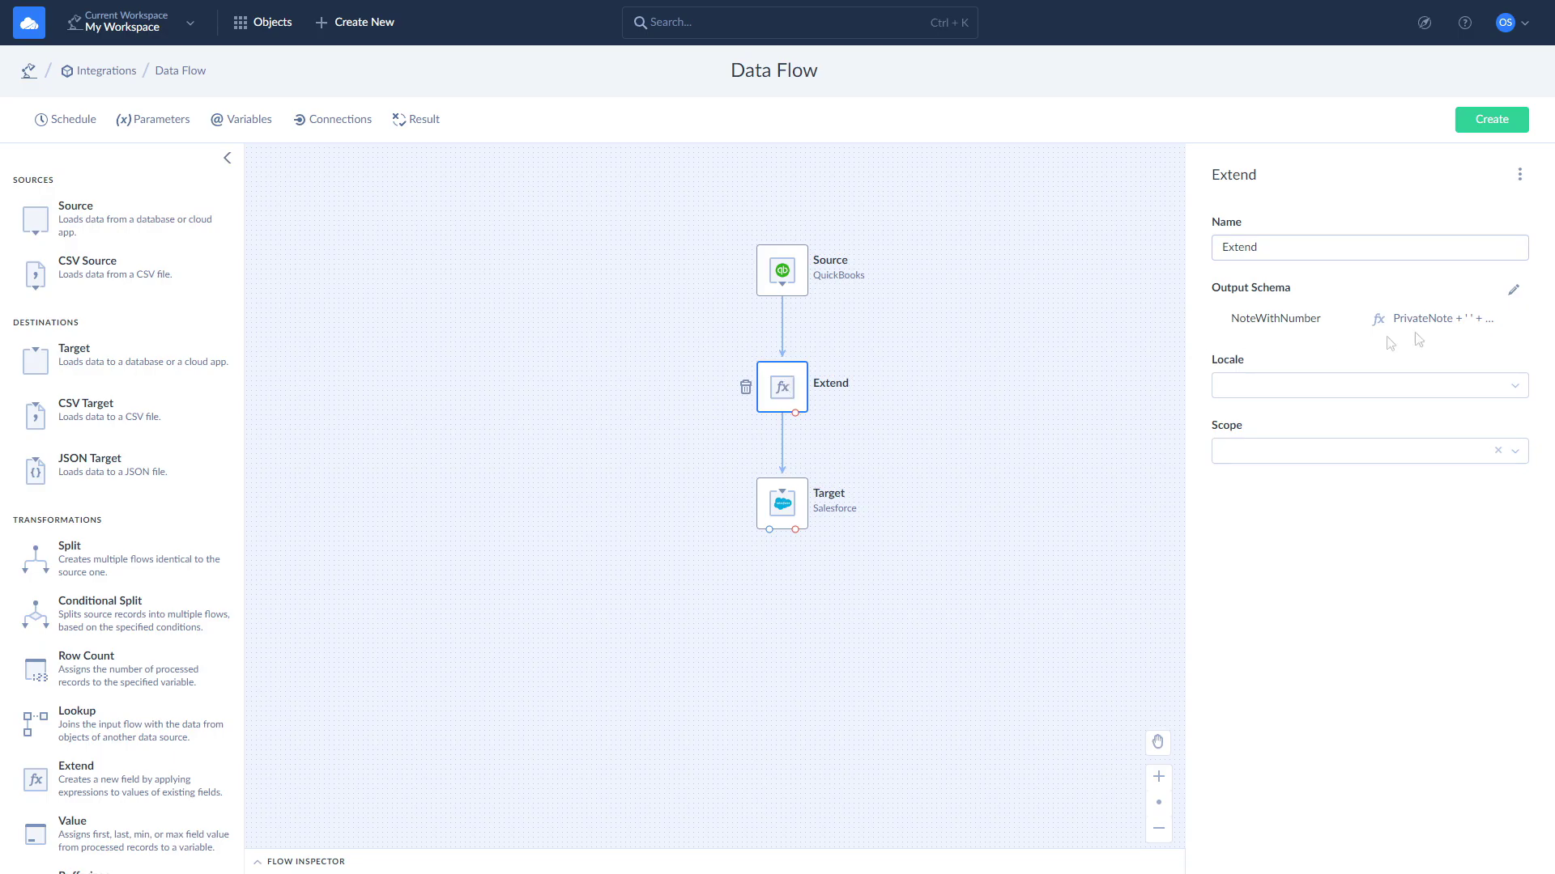
pyautogui.click(1515, 292)
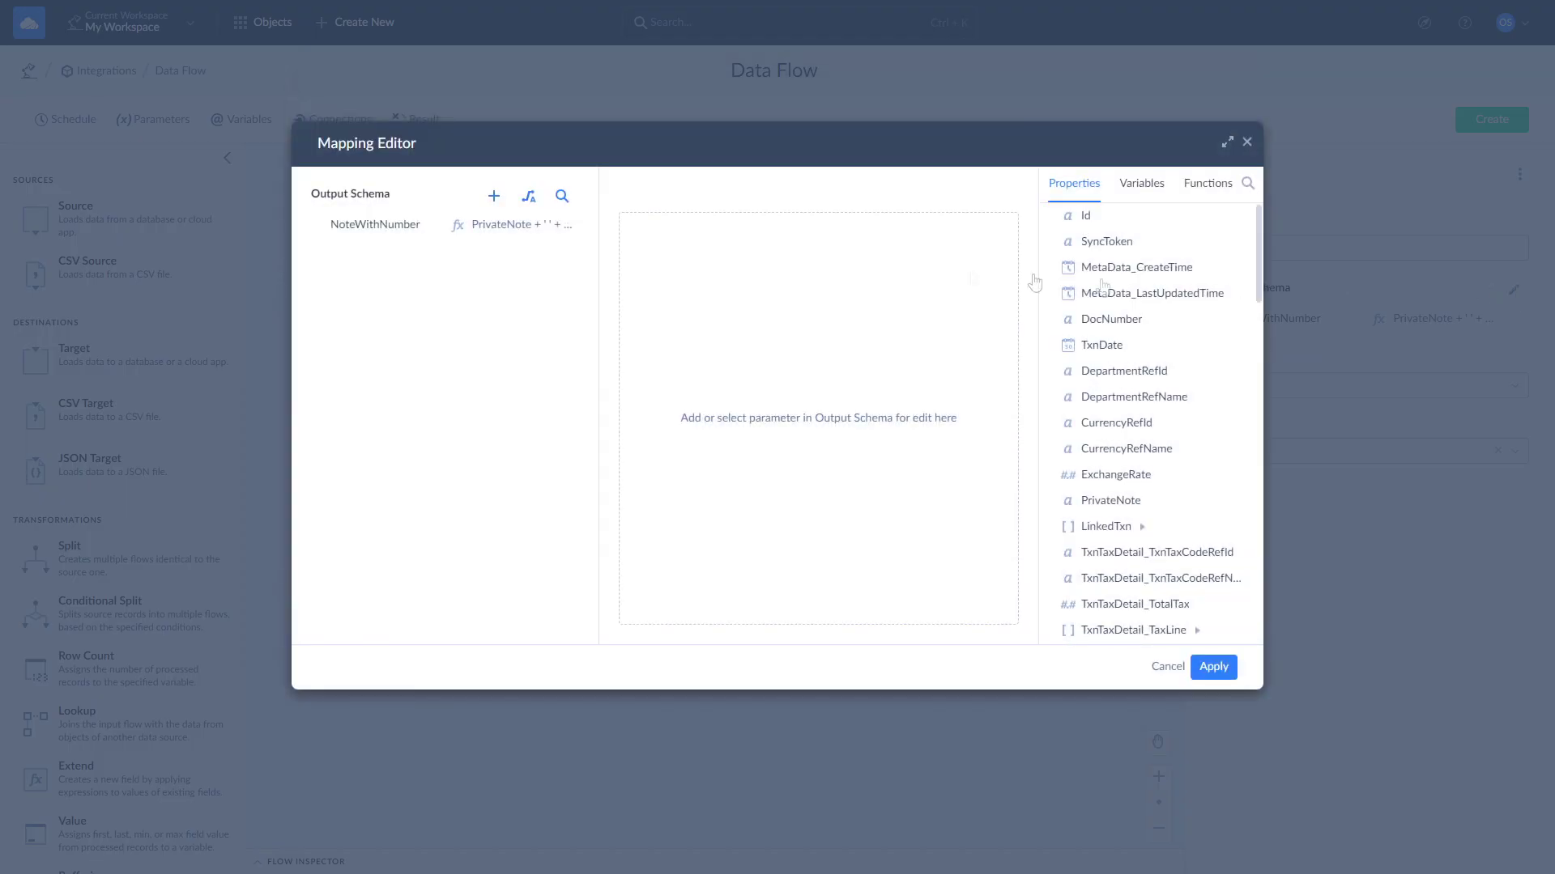
pyautogui.click(470, 225)
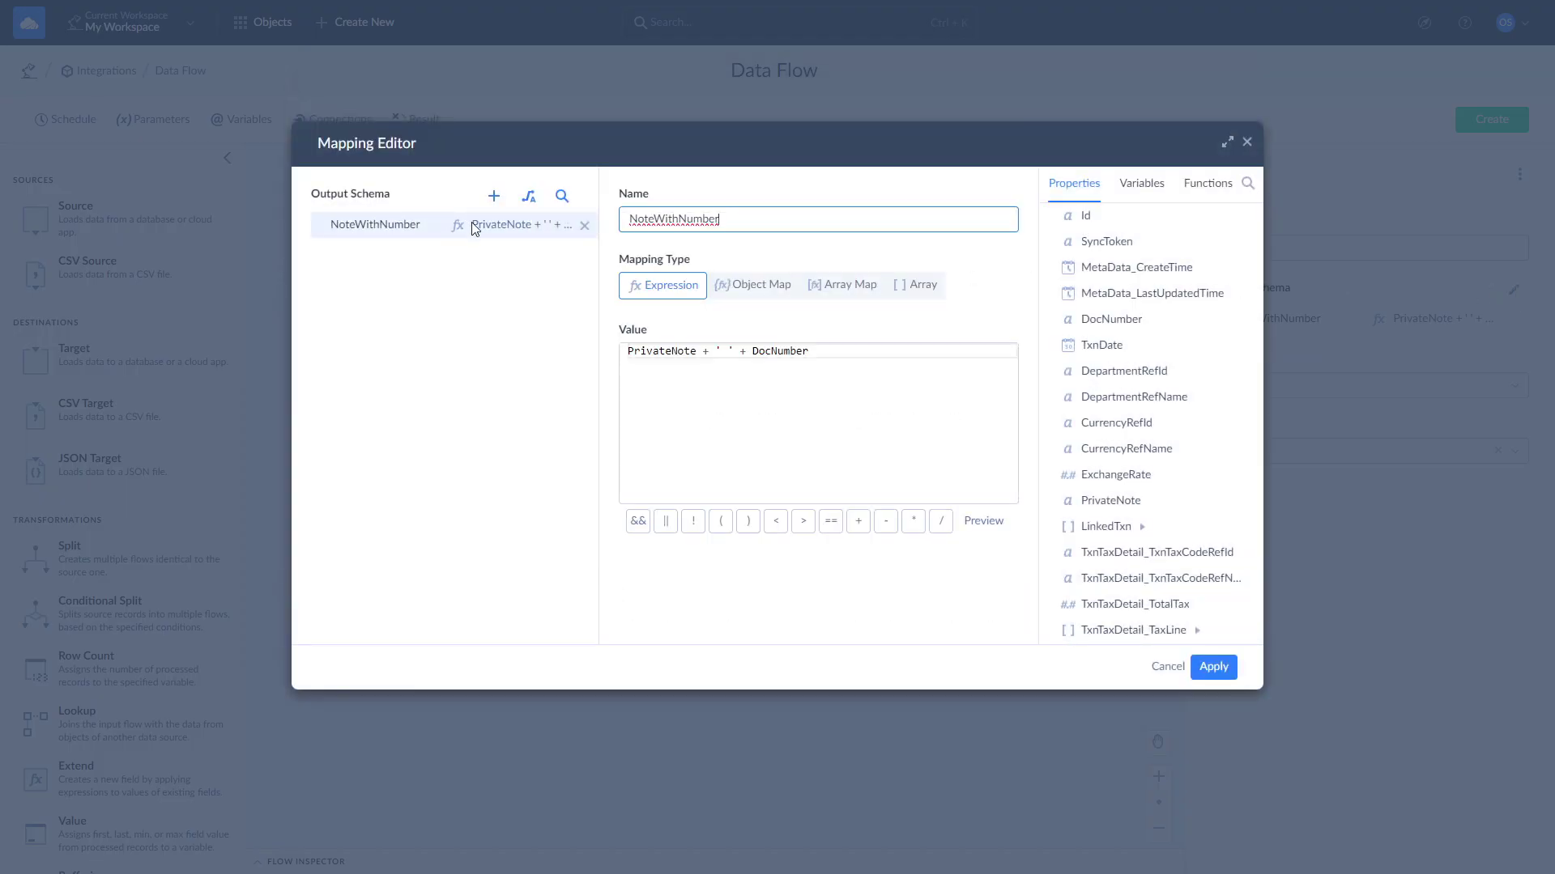
pyautogui.click(1216, 669)
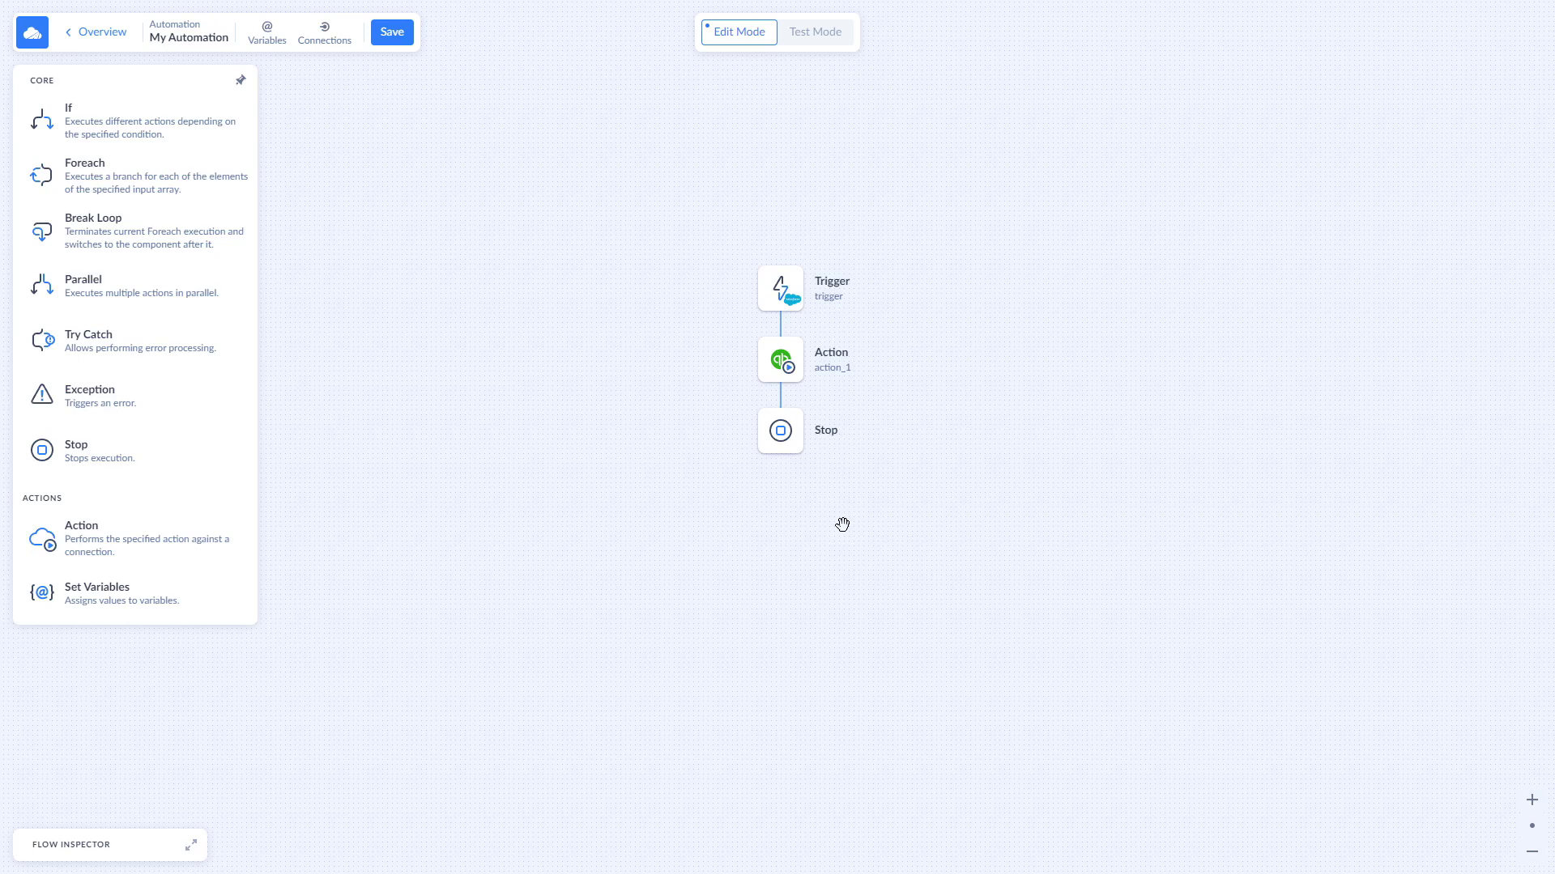
# - Inspect the Invoice_QB__c New Record trigger and the QuickBooks Insert Invoice action settings
pyautogui.click(780, 289)
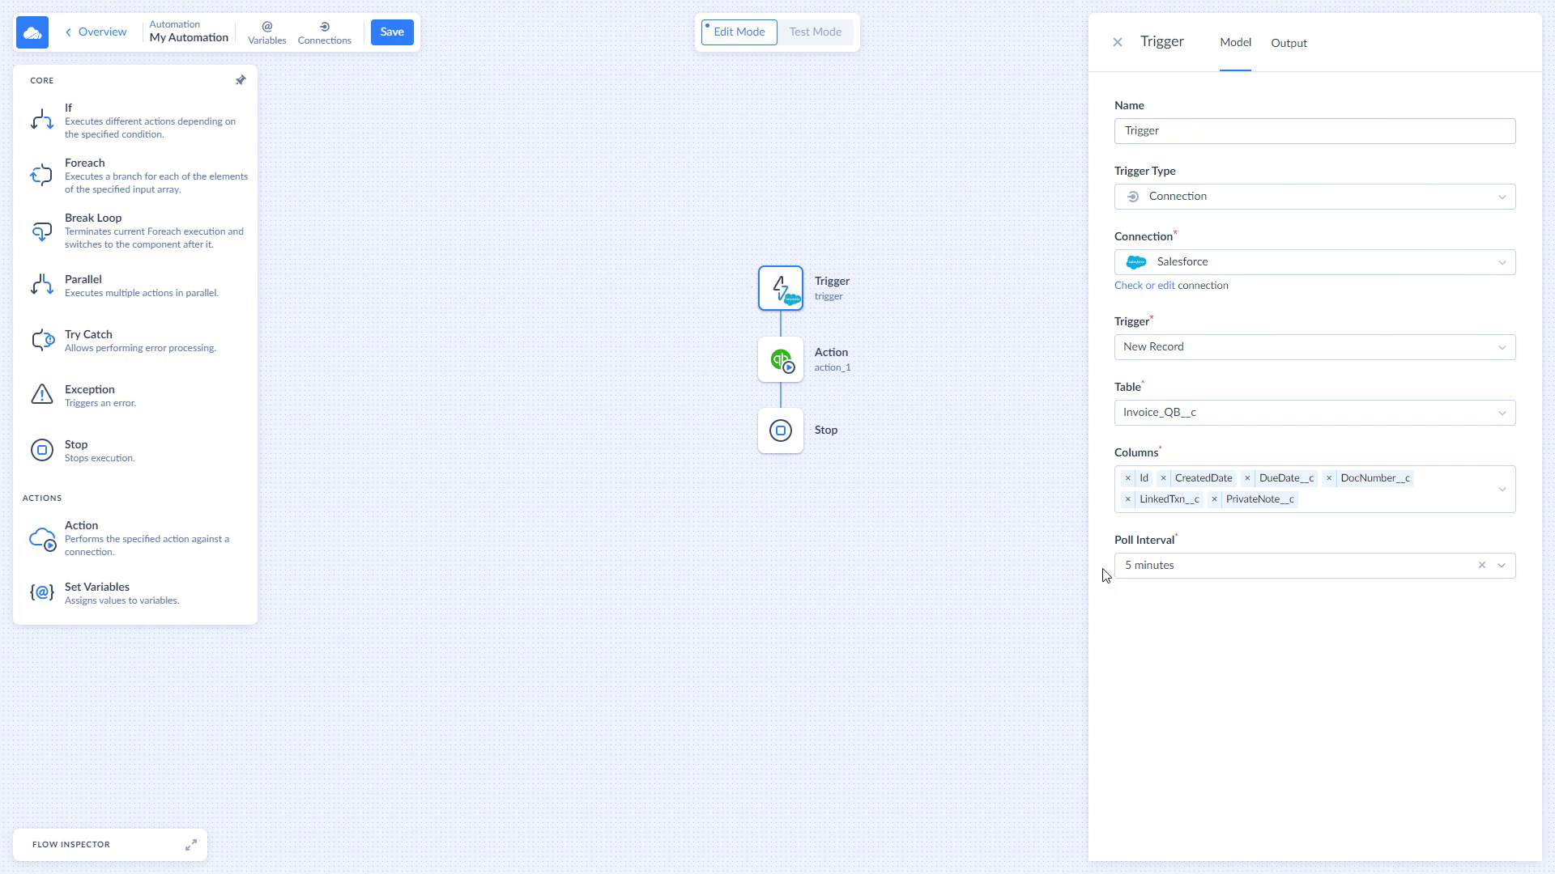
pyautogui.click(780, 361)
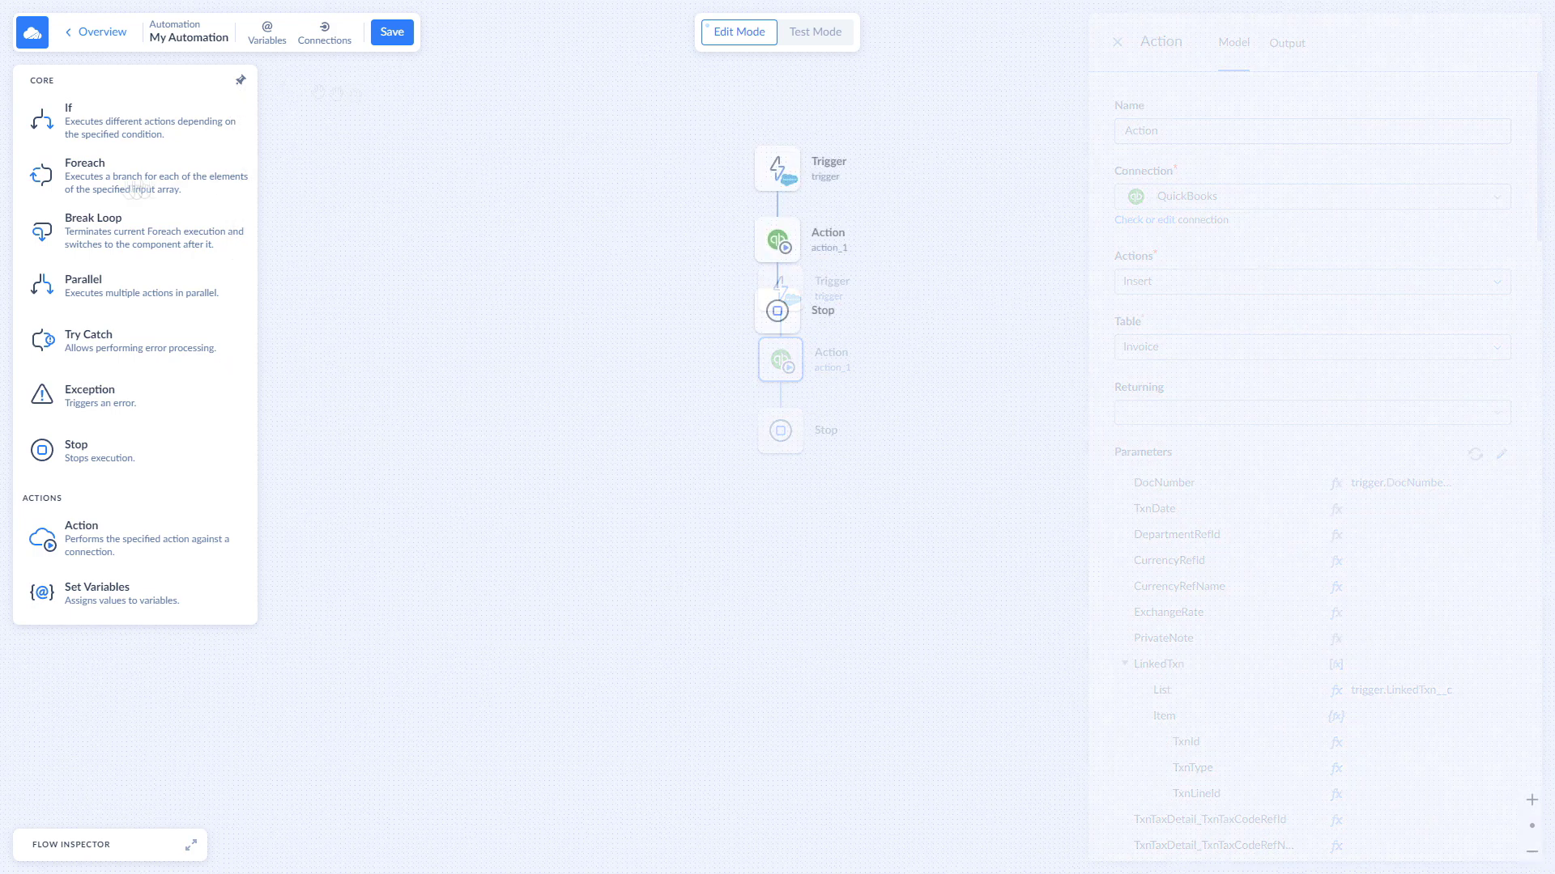
# - Add a Foreach loop containing an If, with an action on its True and False branches
pyautogui.moveTo(85, 176); pyautogui.dragTo(770, 211)
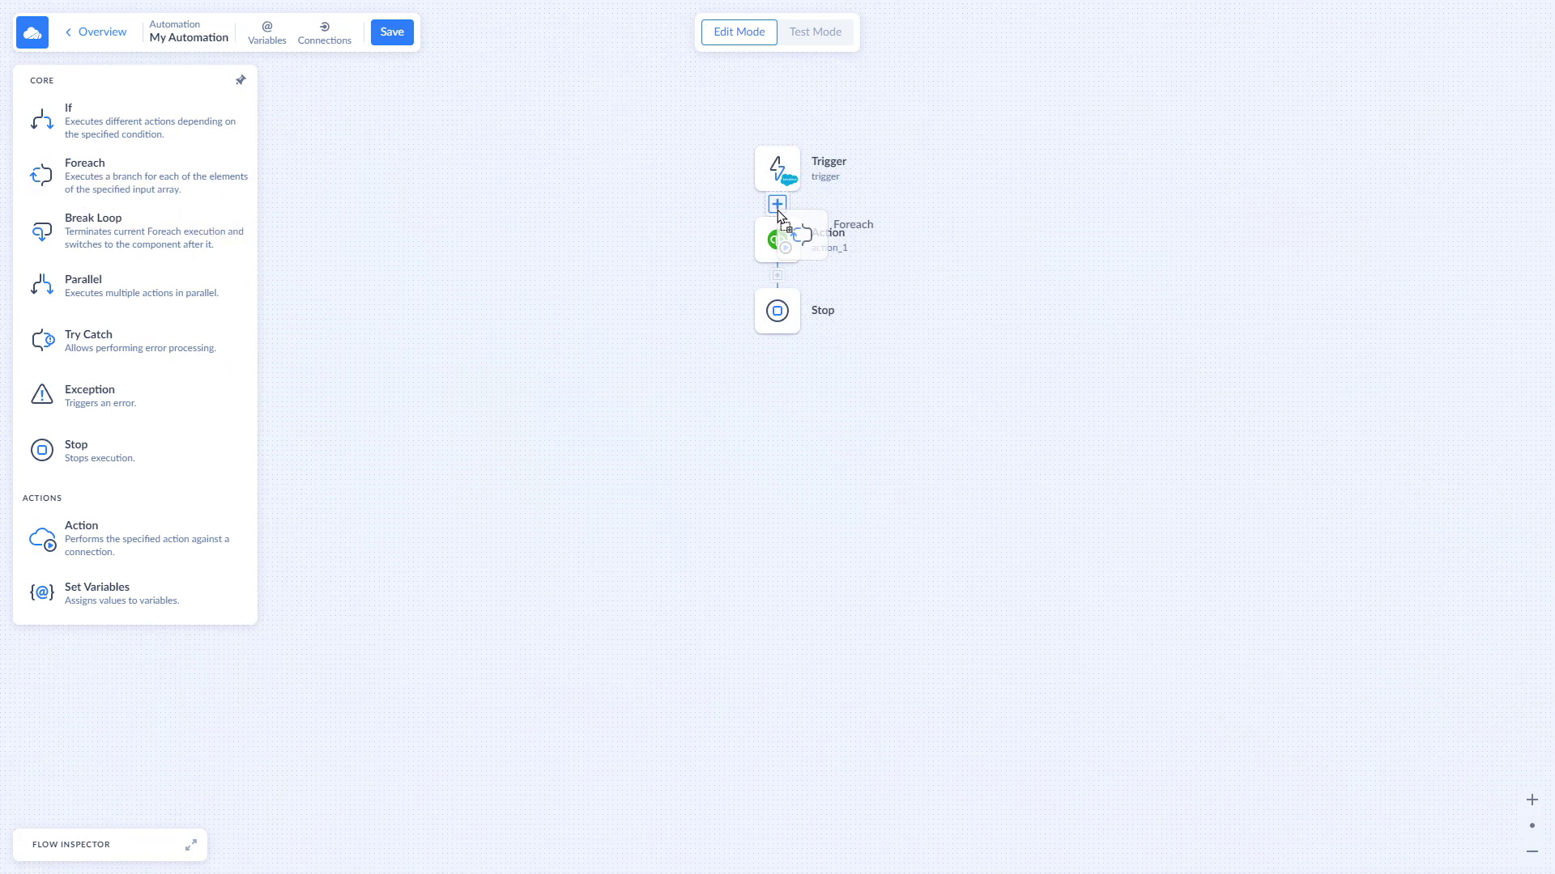
pyautogui.moveTo(37, 127); pyautogui.dragTo(887, 307)
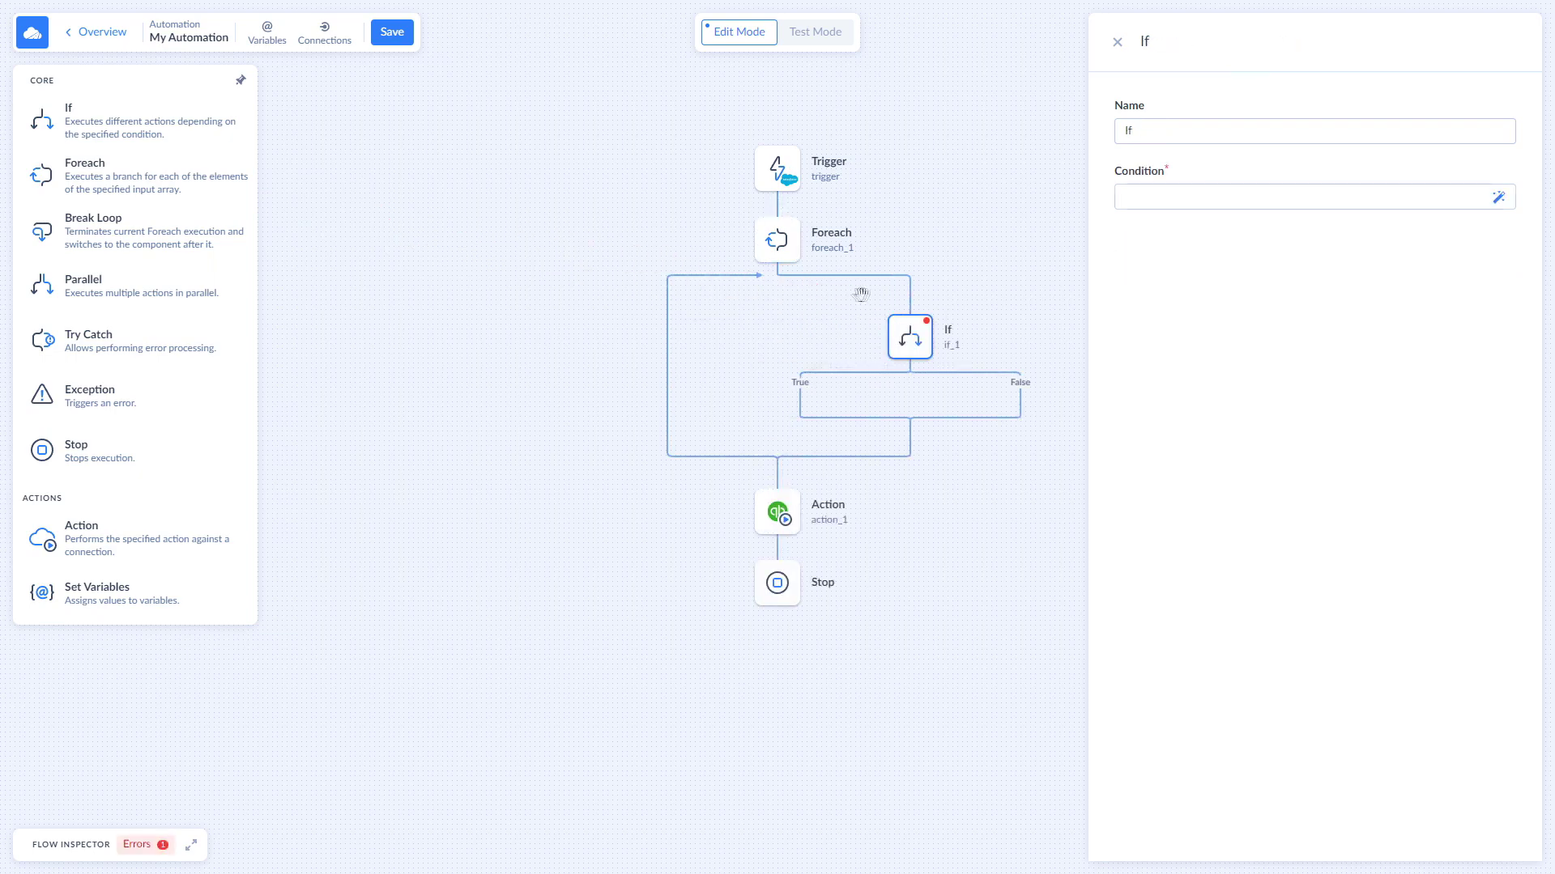
pyautogui.moveTo(42, 537); pyautogui.dragTo(805, 409)
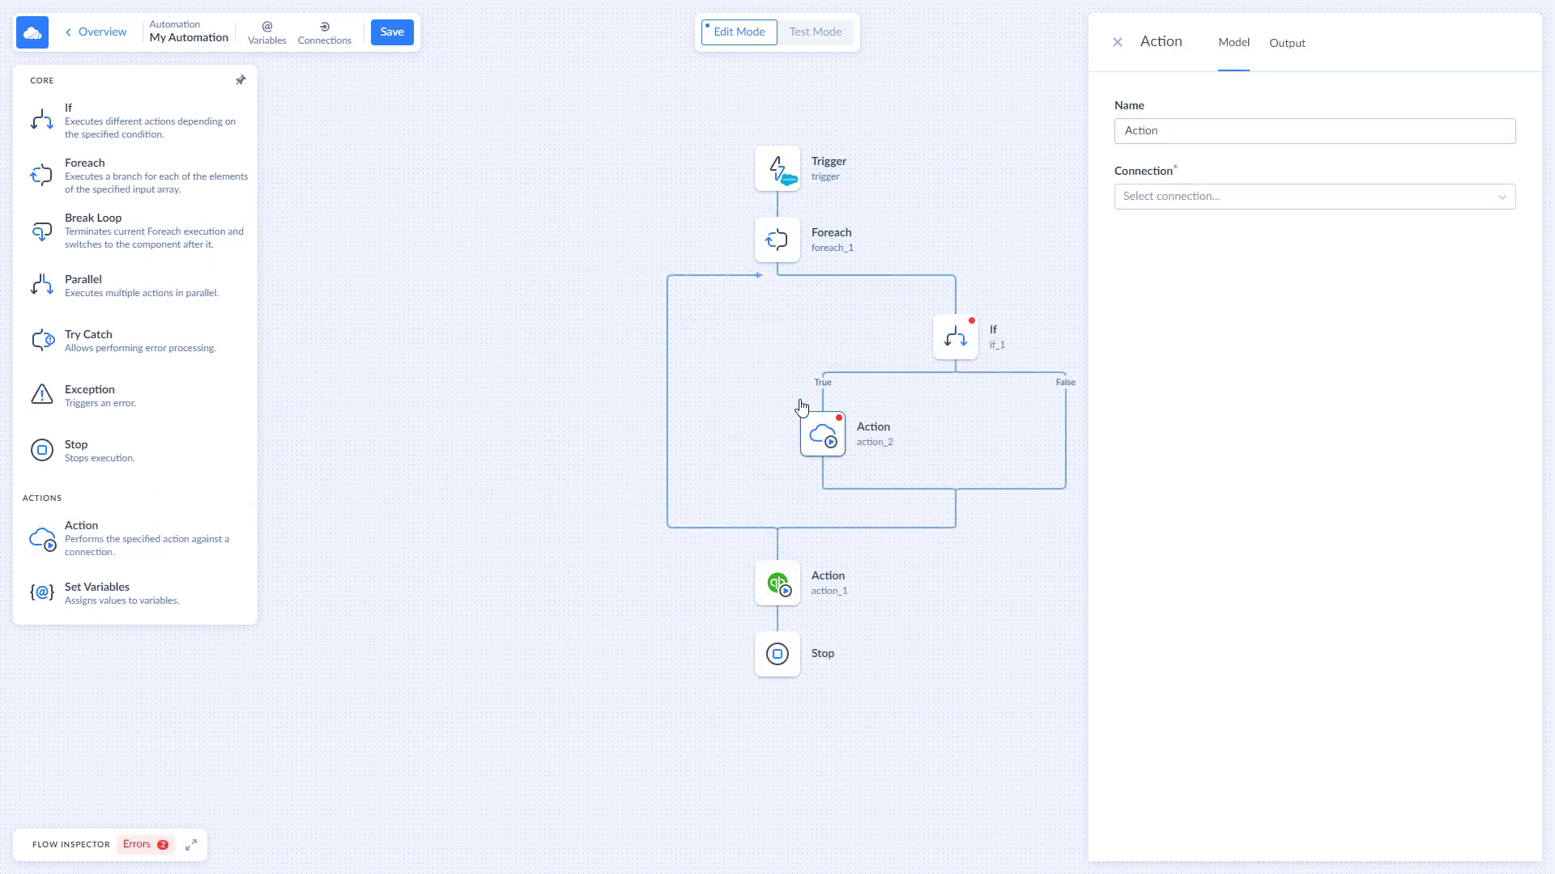
pyautogui.moveTo(43, 543); pyautogui.dragTo(1067, 425)
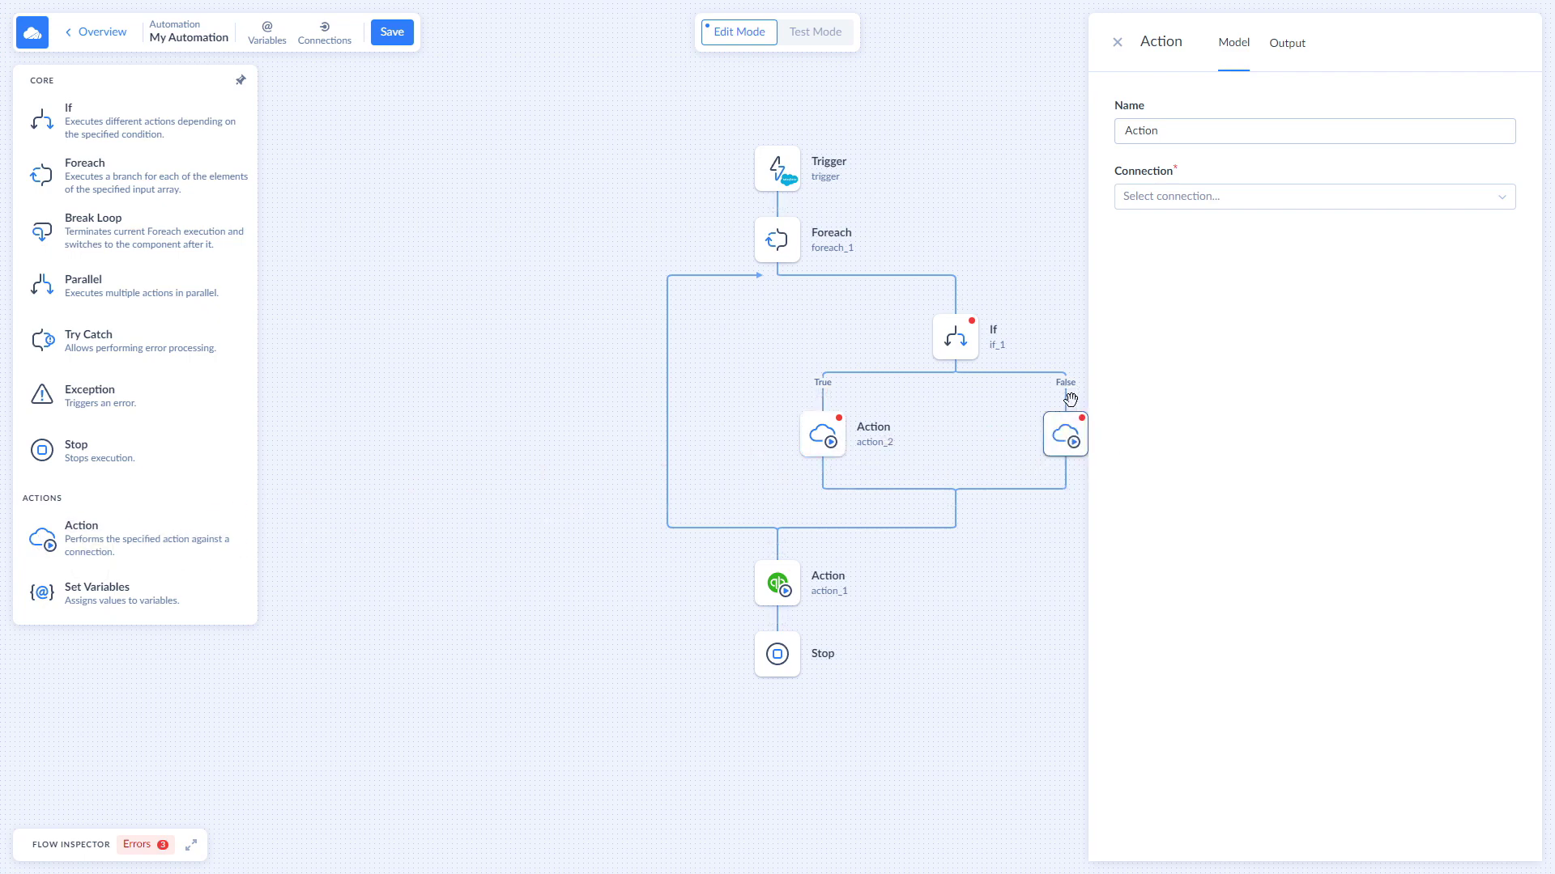
# - Check the automation's monitoring and run log, showing 55 succeeded and 0 failed runs
pyautogui.click(1059, 244)
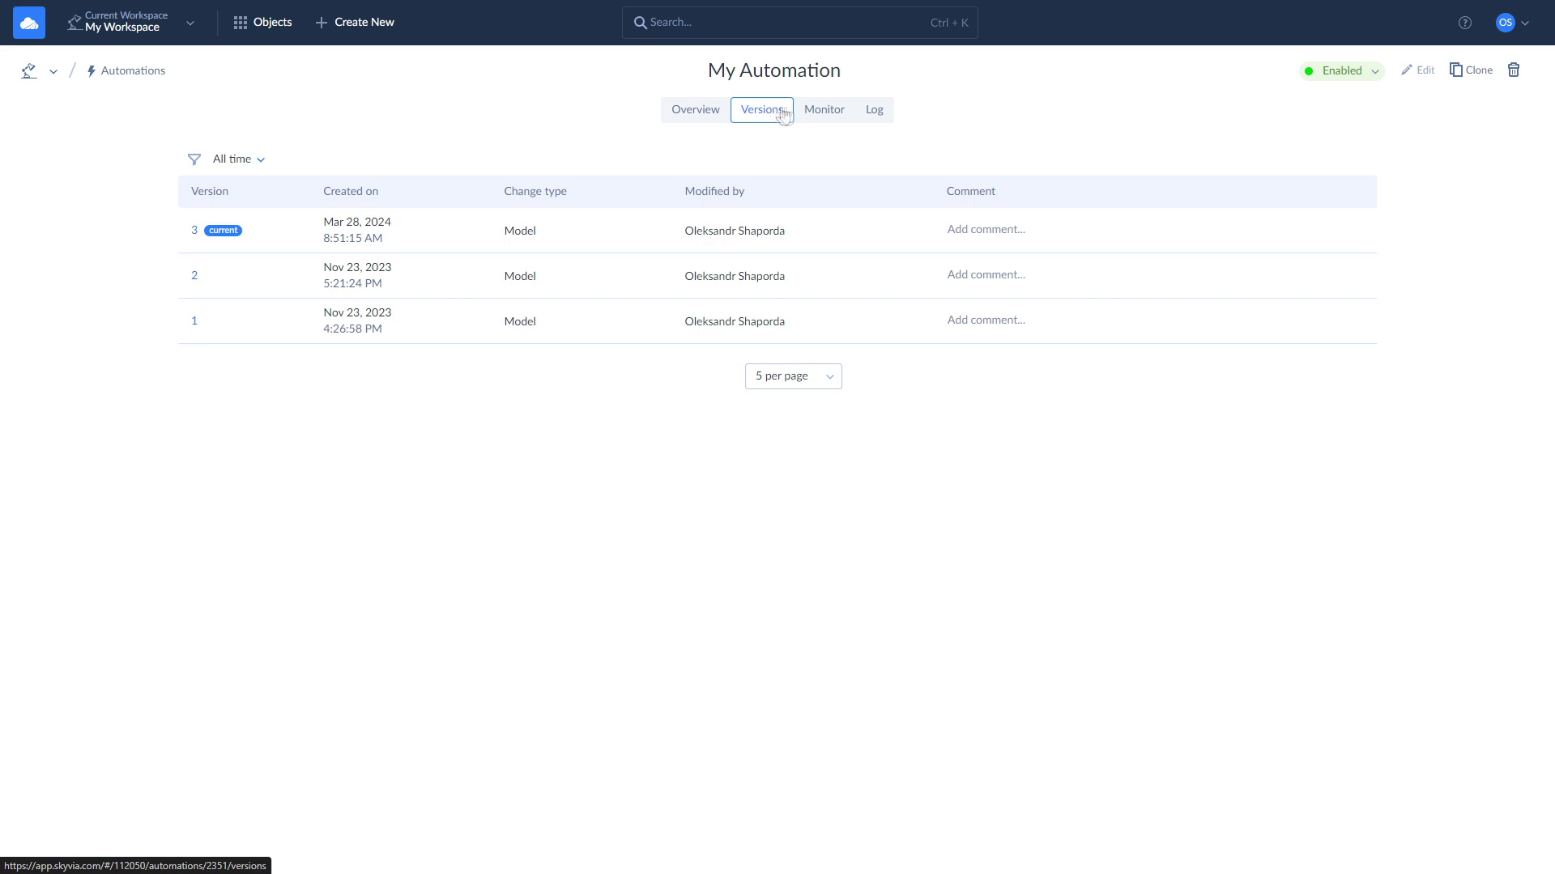
pyautogui.click(821, 113)
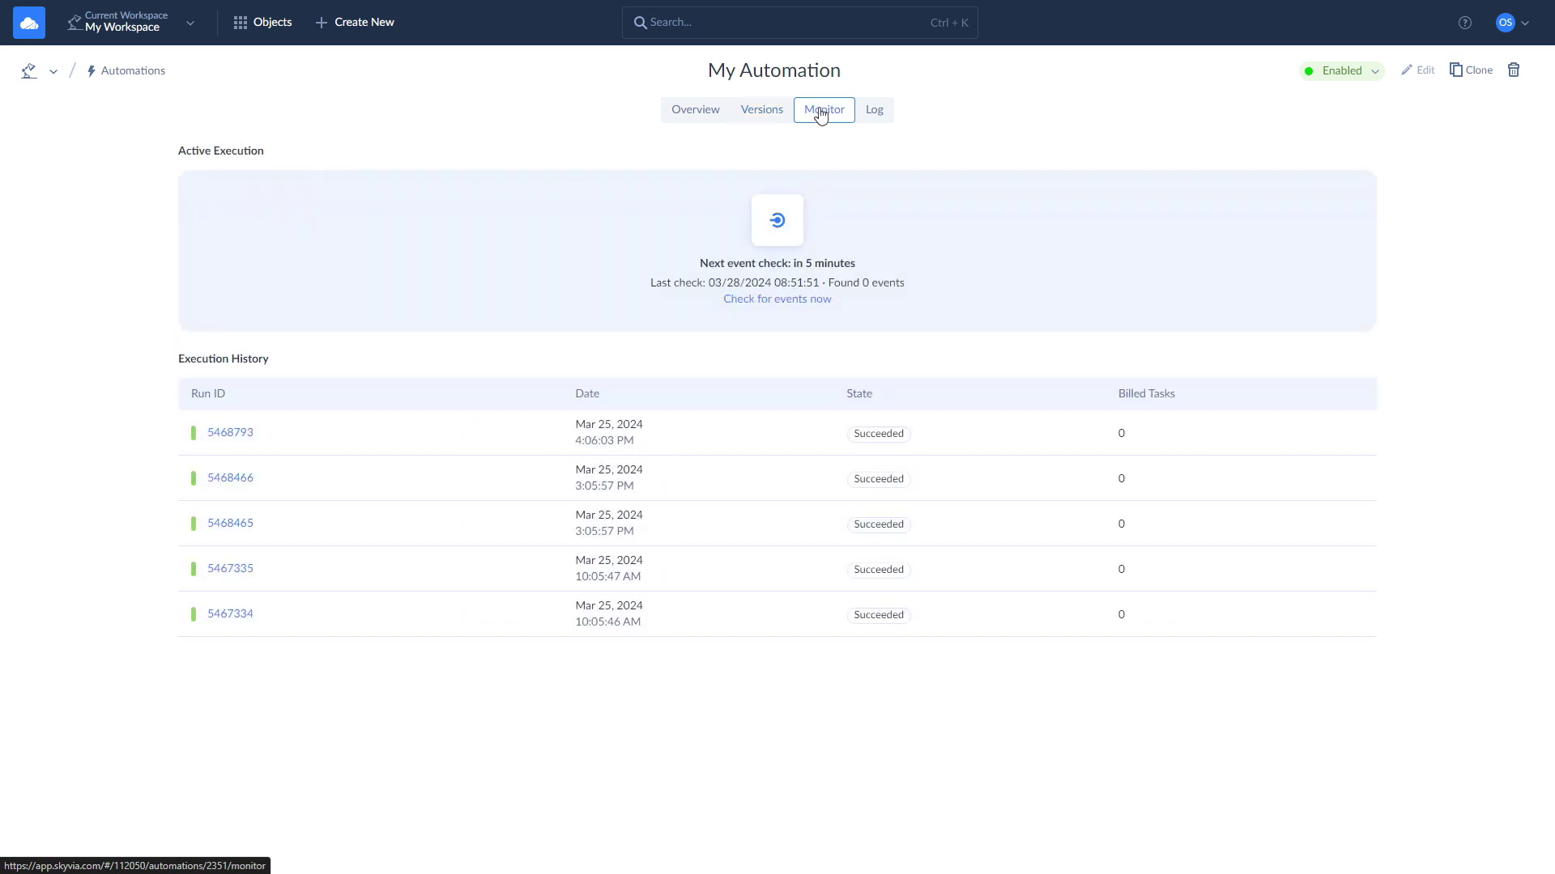
pyautogui.click(874, 112)
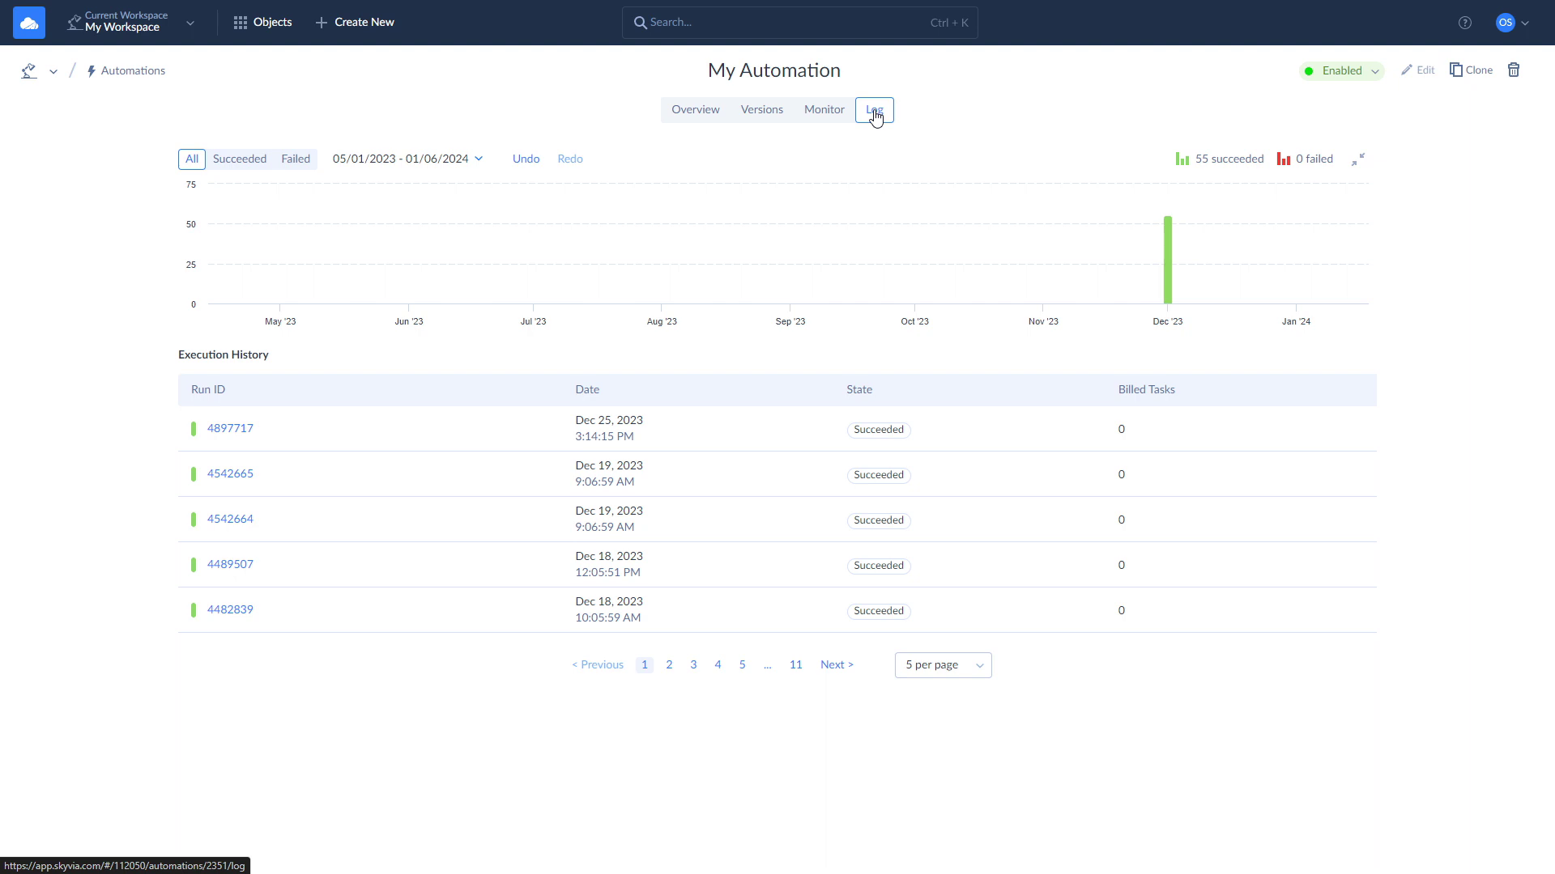